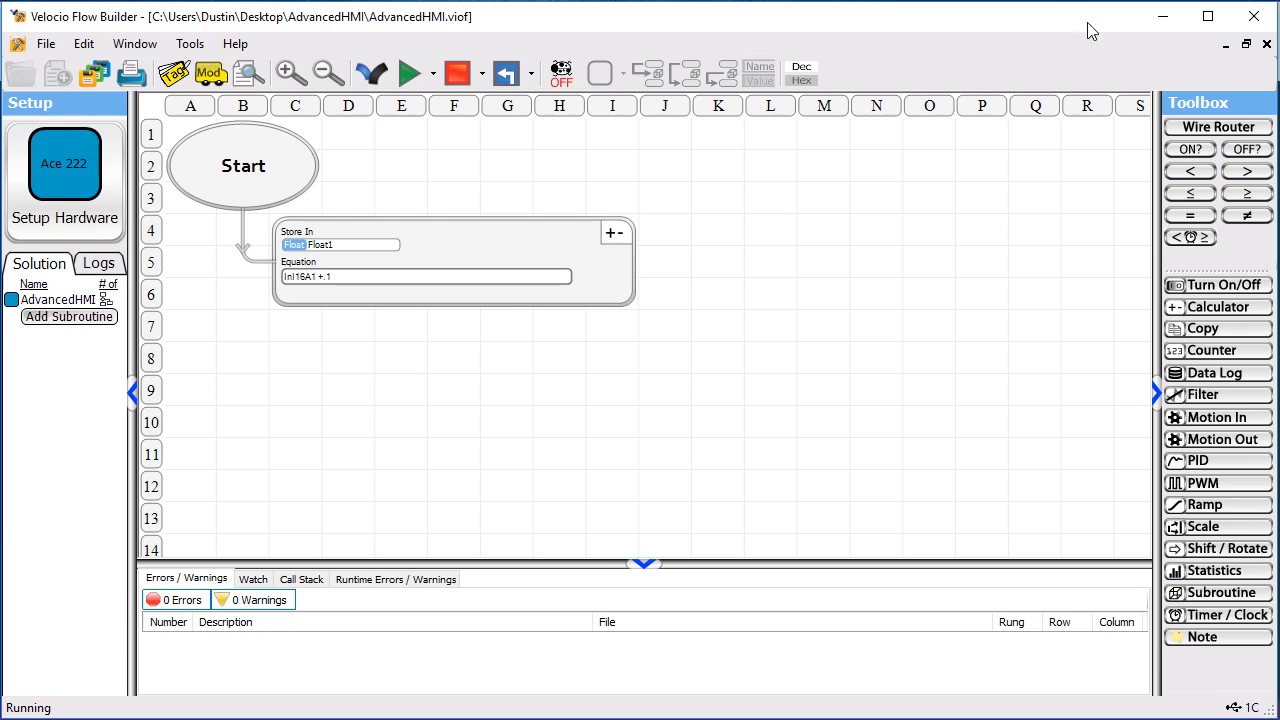
Step: Close the AdvancedHMI.viof flowchart by closing the Velocio Flow Builder window
click(1252, 17)
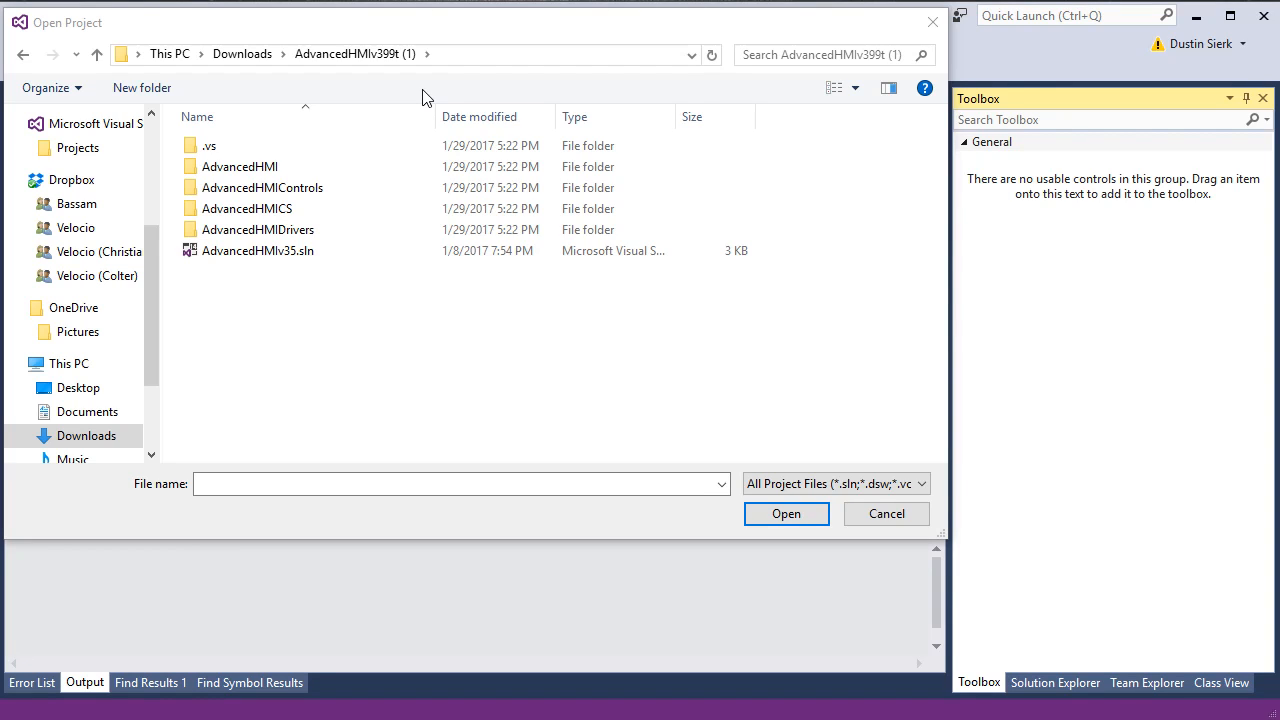
Step: Reposition the Open Project window that shows the Downloads\AdvancedHMIv399t (1) folder
drag(323, 29, 335, 39)
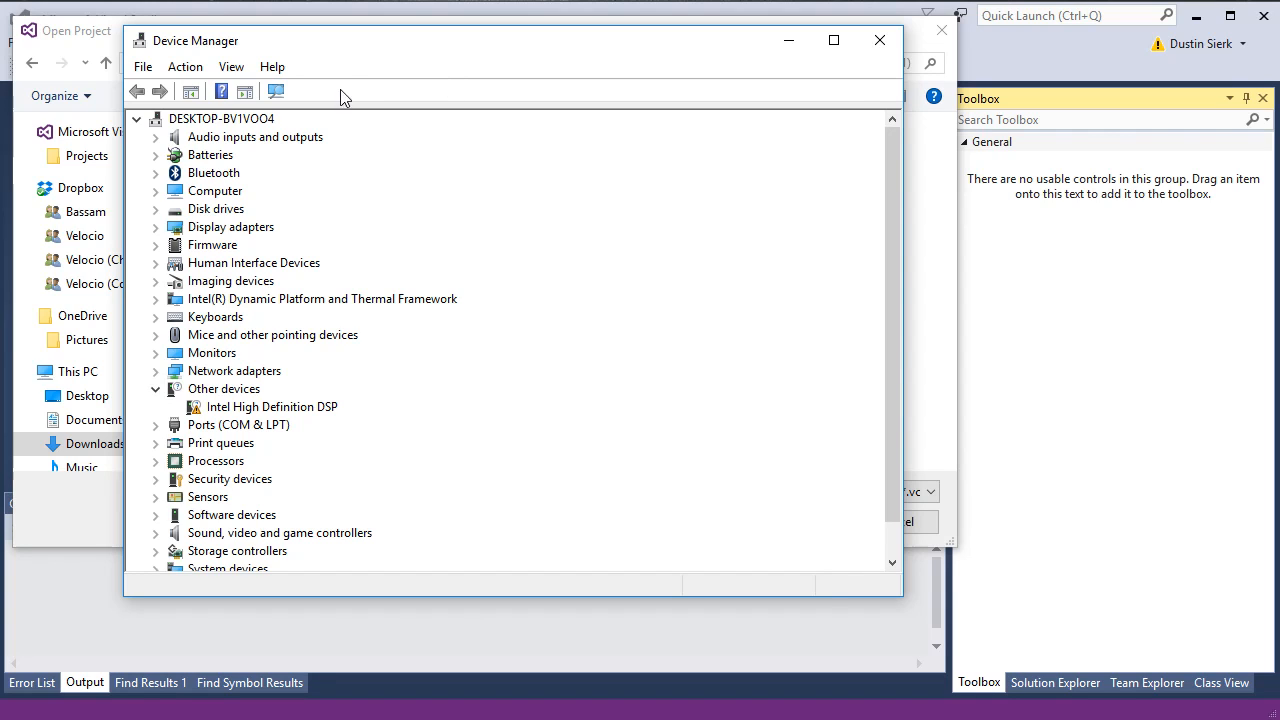
Step: Check under Ports (COM & LPT) that VelocioComm is on COM3, then close Device Manager
drag(348, 50, 327, 52)
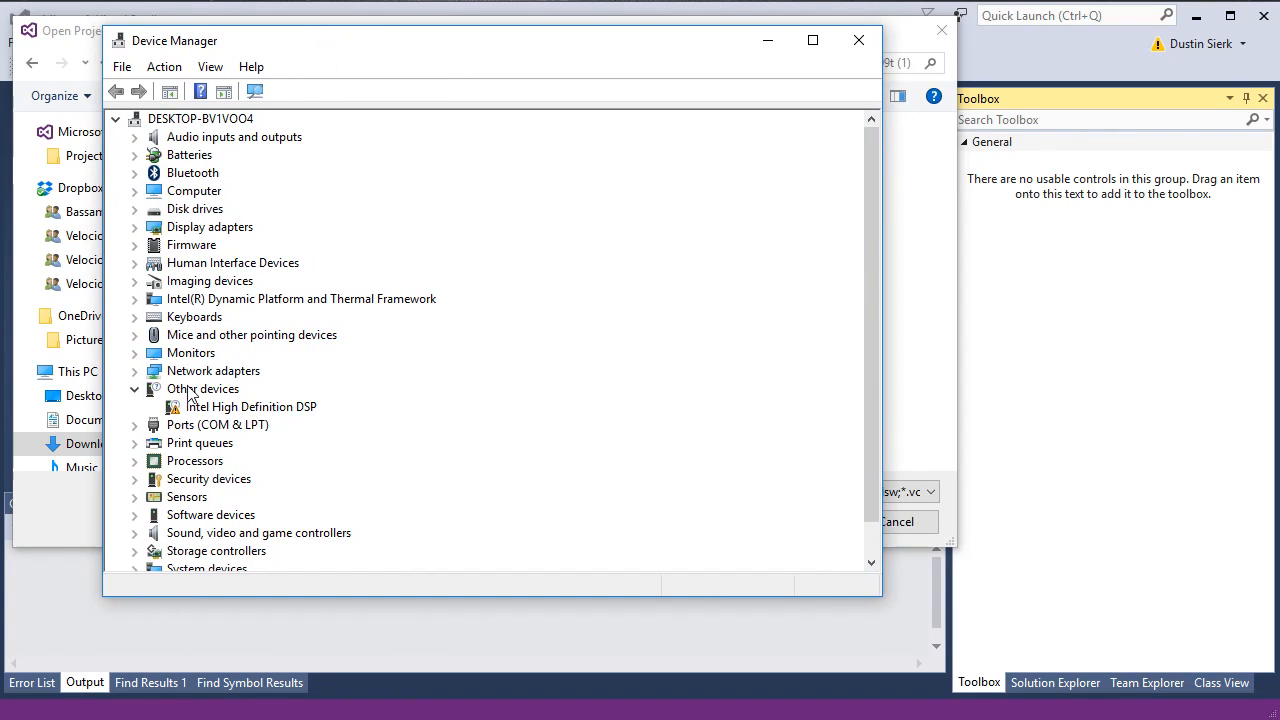
click(135, 425)
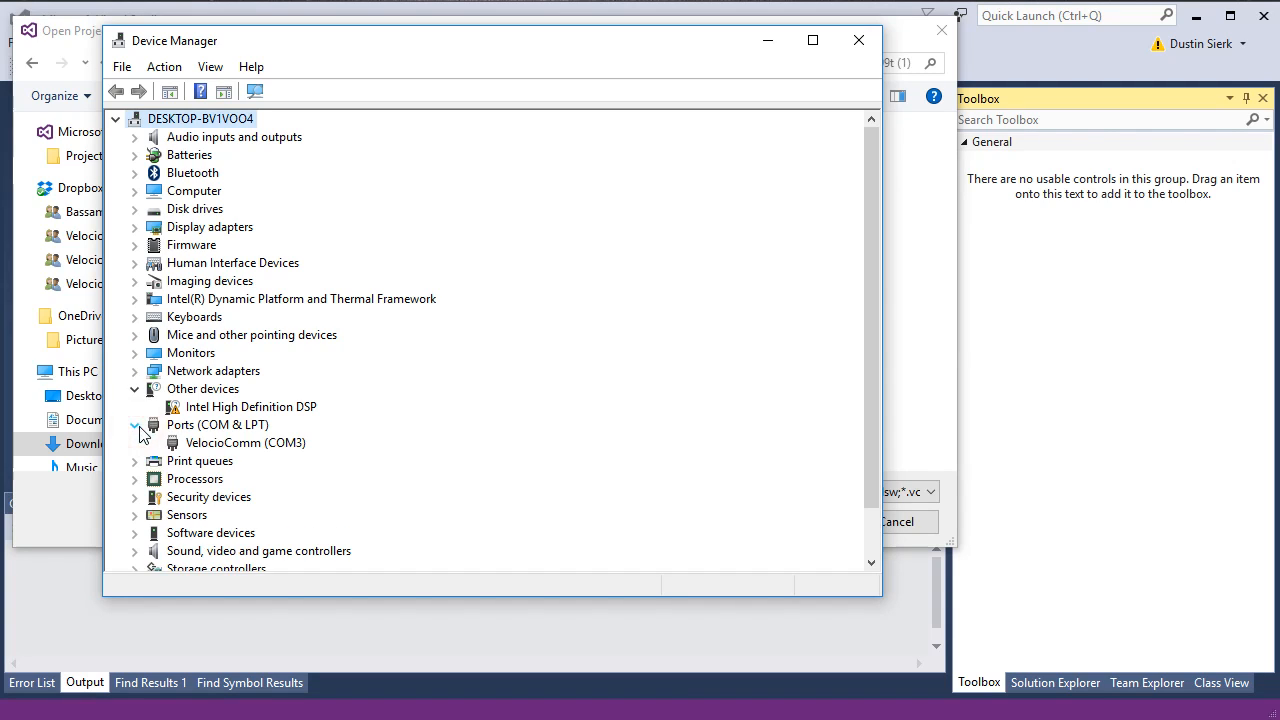
click(221, 444)
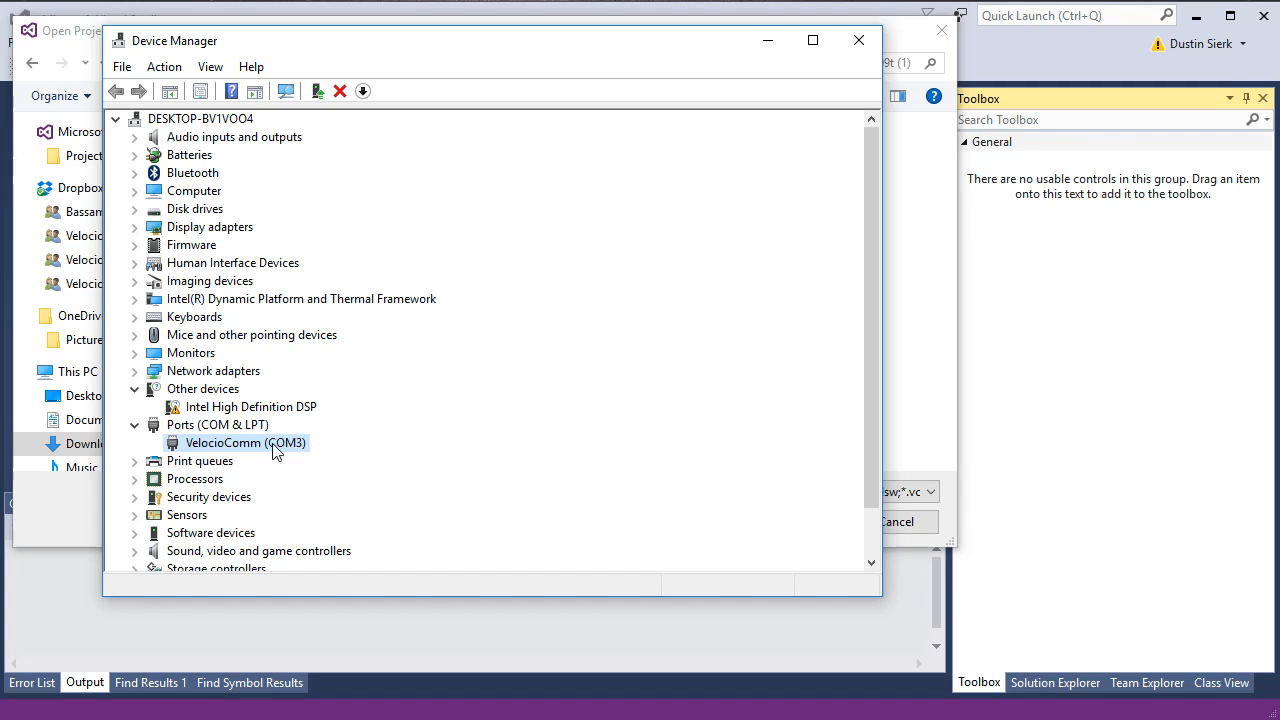
click(859, 40)
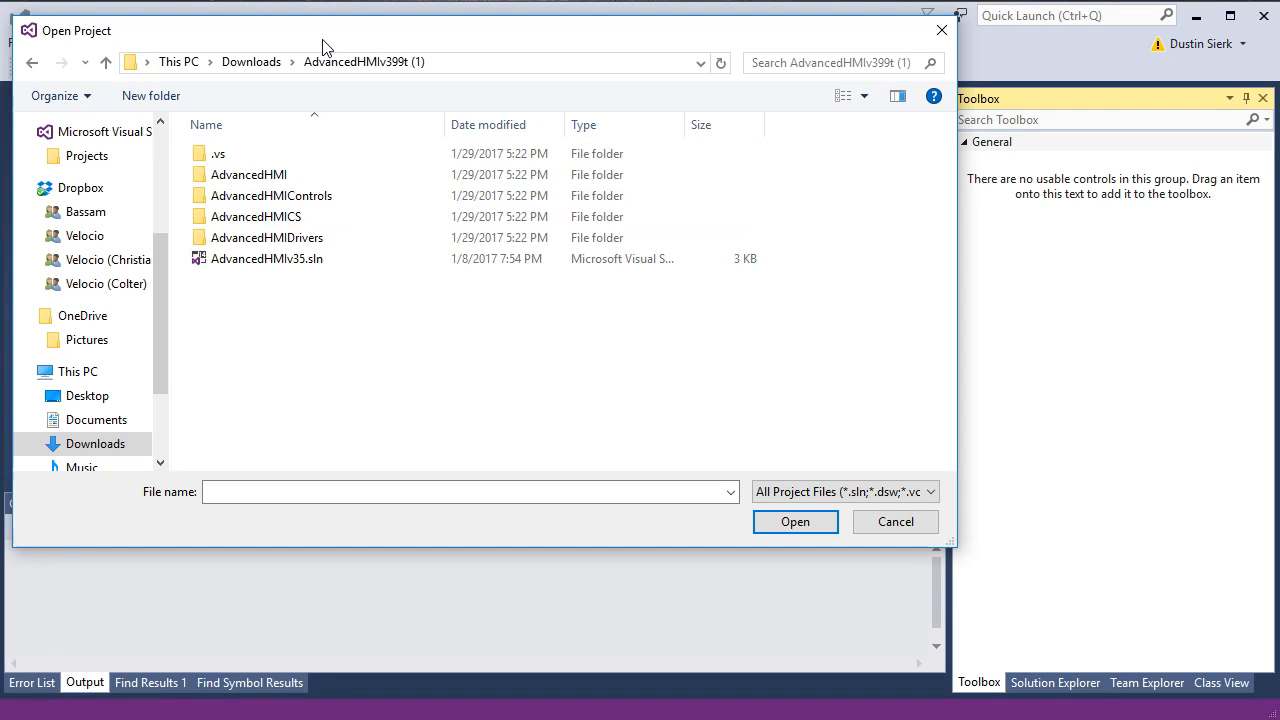
Step: Open AdvancedHMIv35.sln and browse its projects in Solution Explorer
double_click(248, 260)
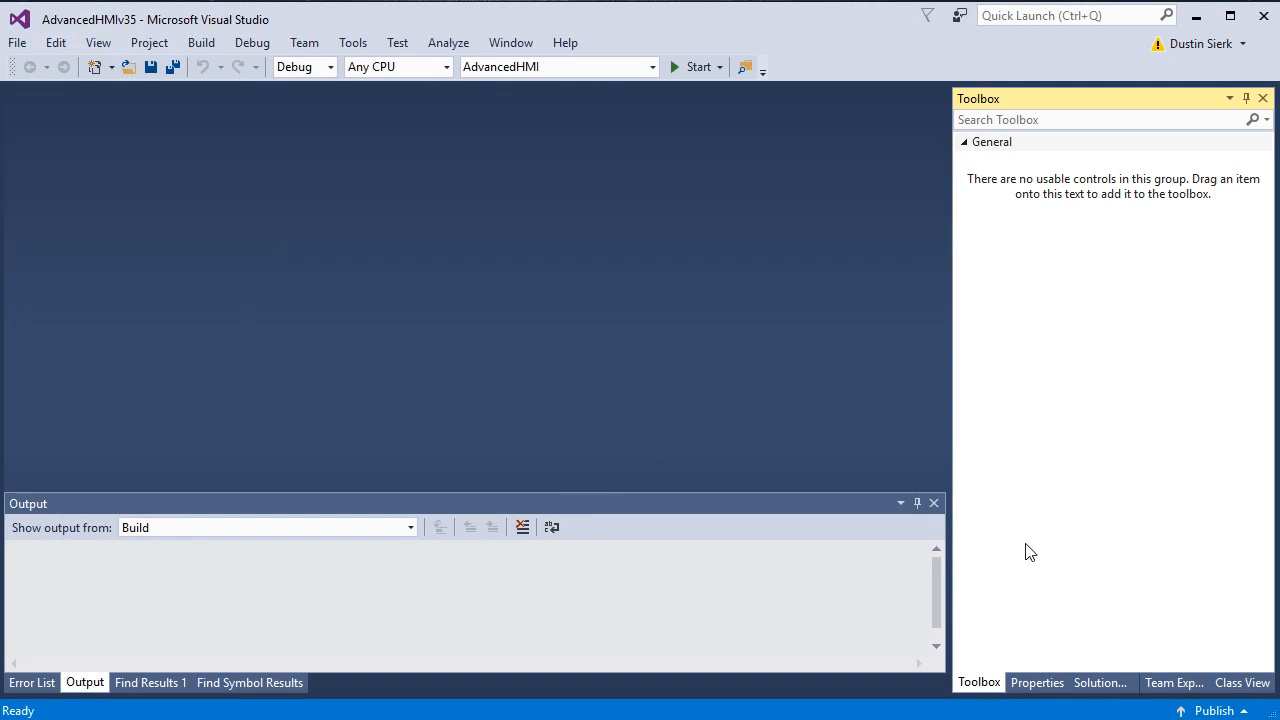
click(1099, 683)
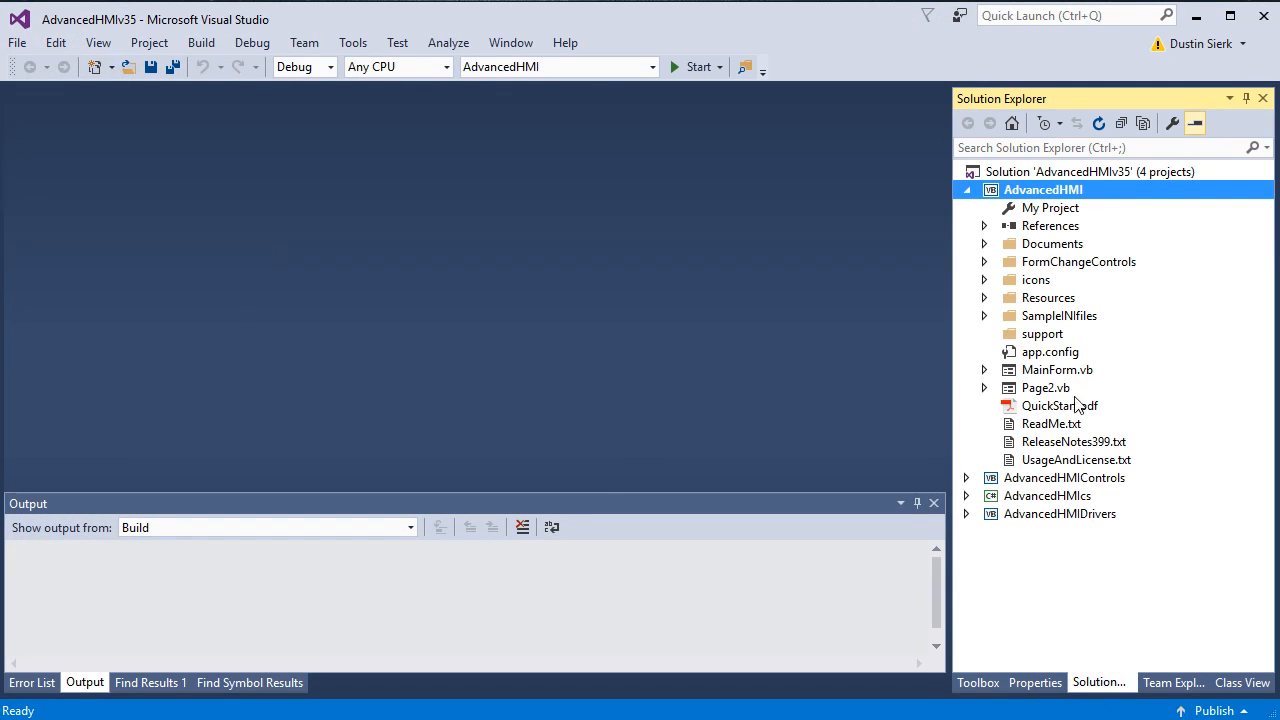
click(967, 190)
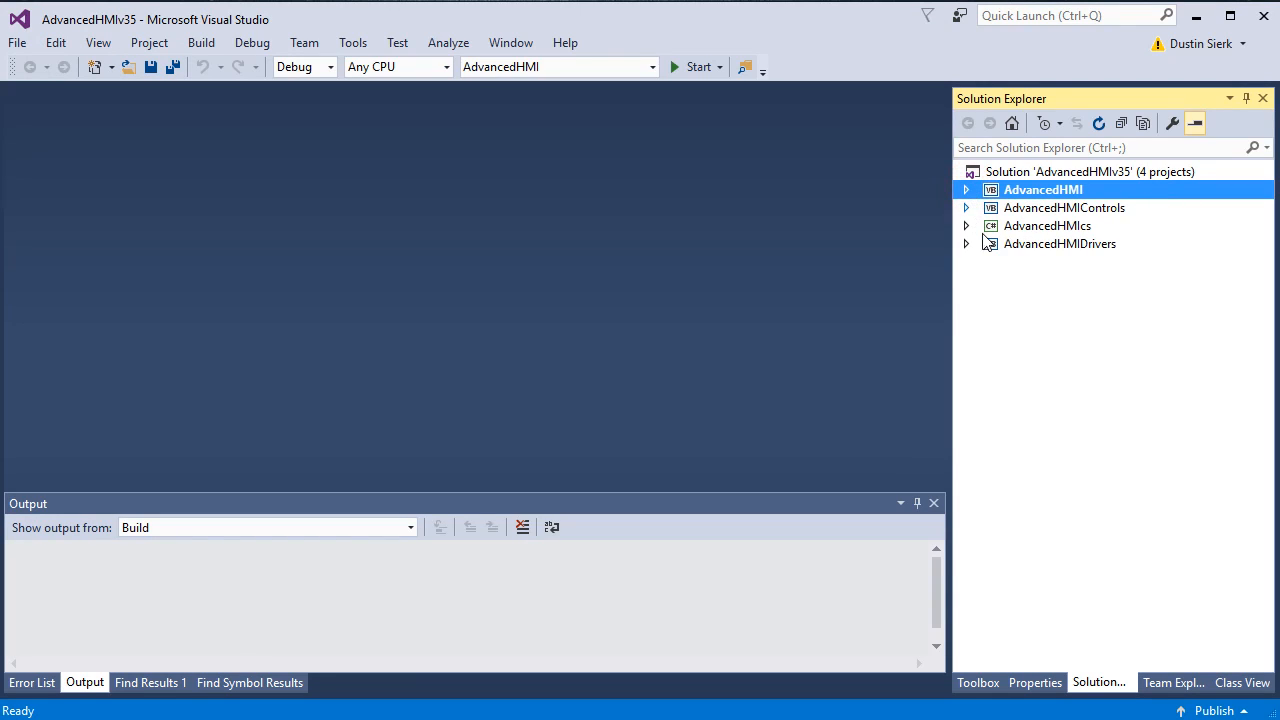
click(1025, 193)
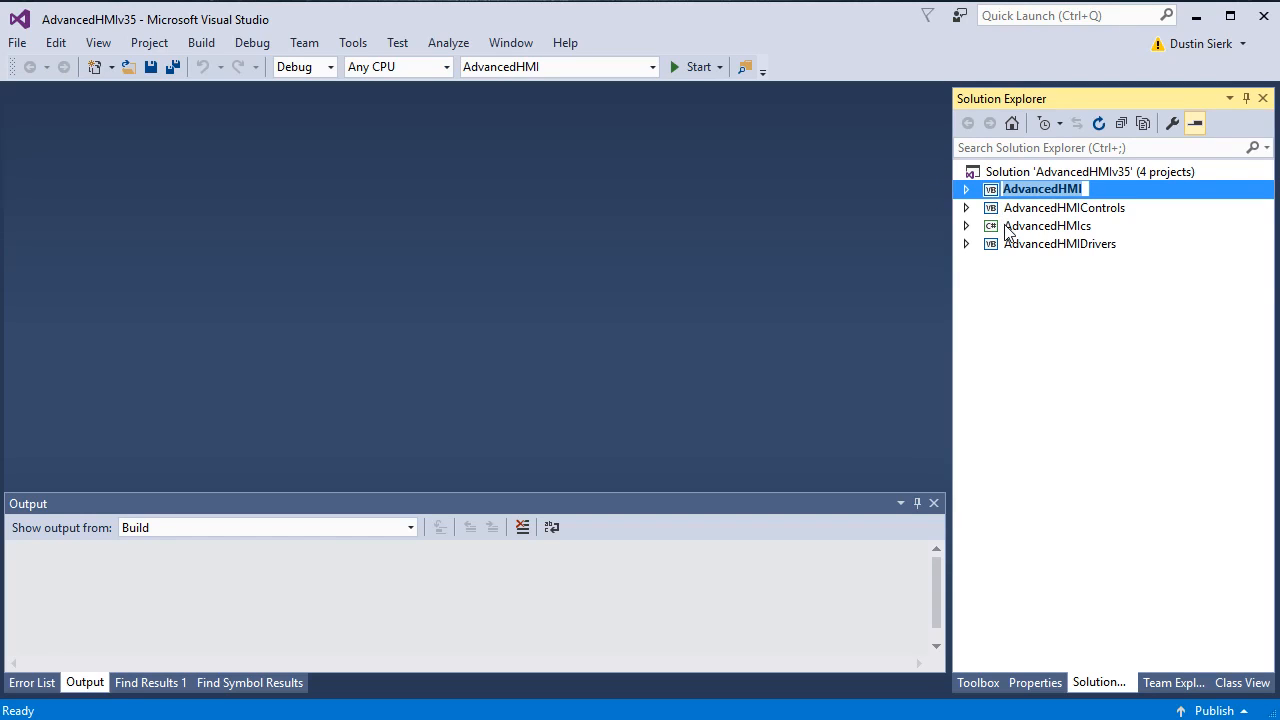
click(1008, 228)
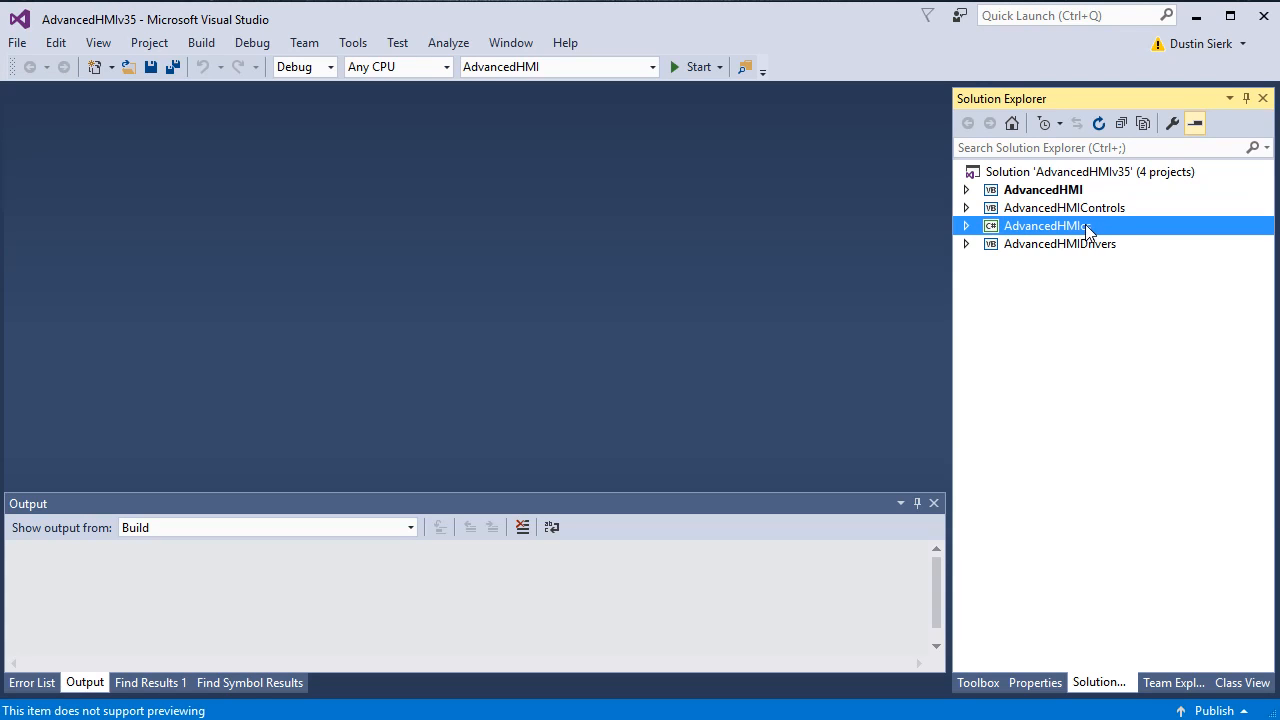
Step: Keep AdvancedHMI as the startup project and expand its files
click(534, 67)
click(652, 67)
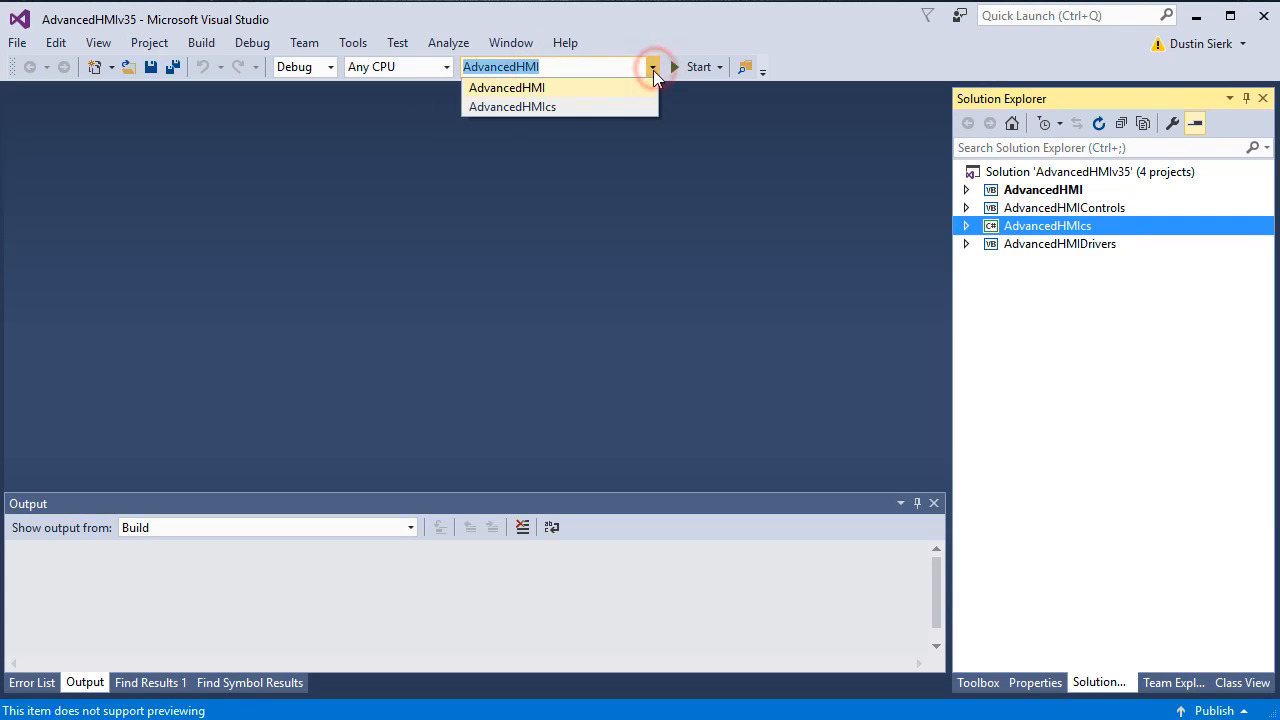
click(652, 66)
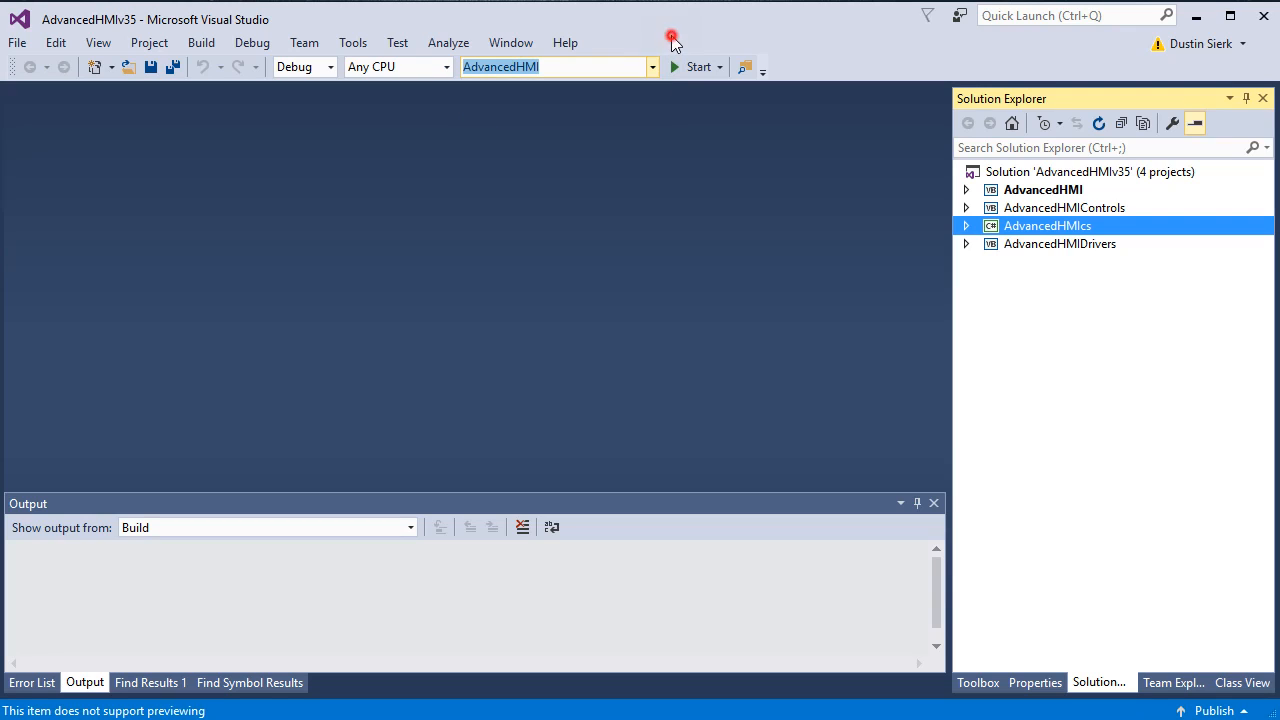
click(1012, 208)
click(1032, 245)
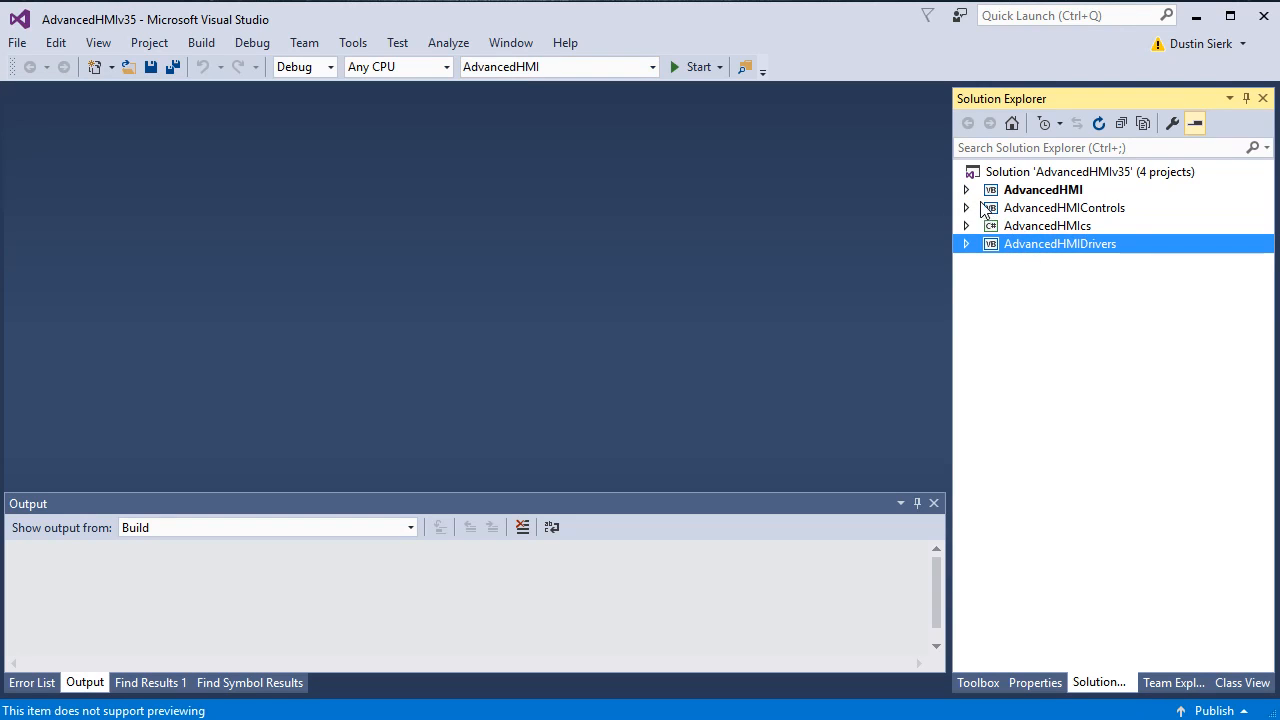
click(966, 190)
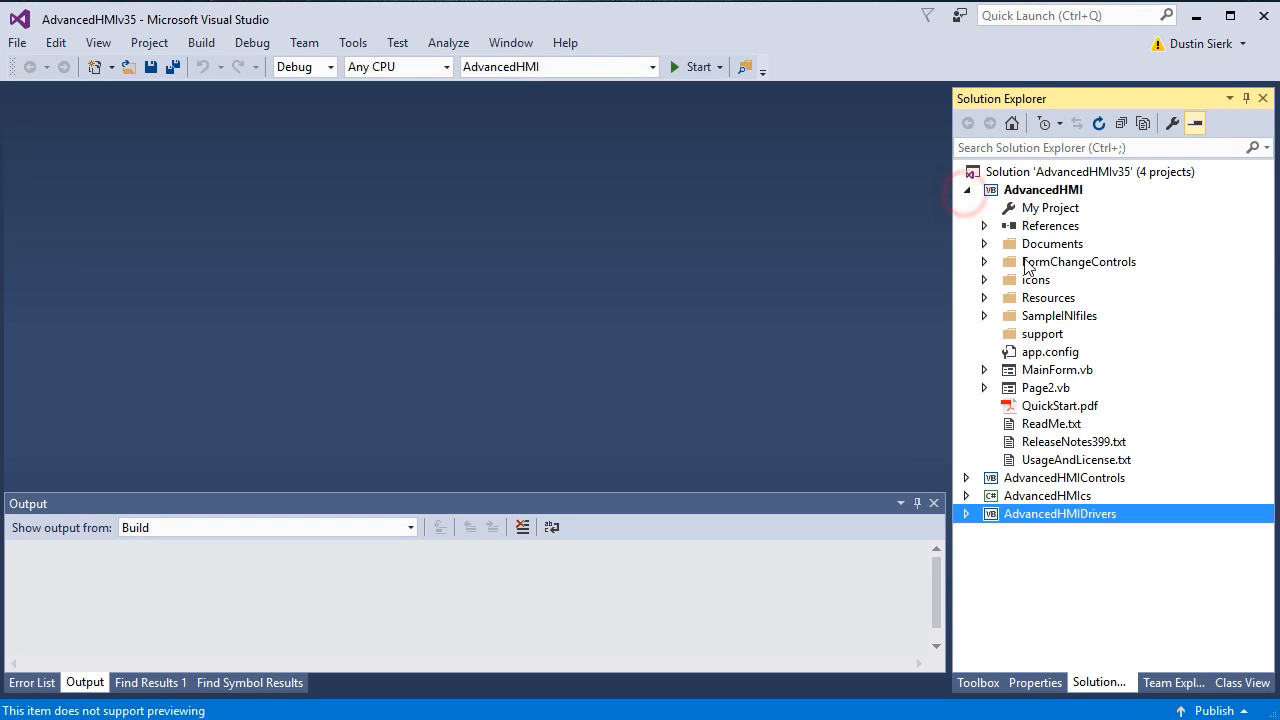
Step: Open MainForm and delete its instructions text, AdvancedHMI logo and license text
double_click(1024, 372)
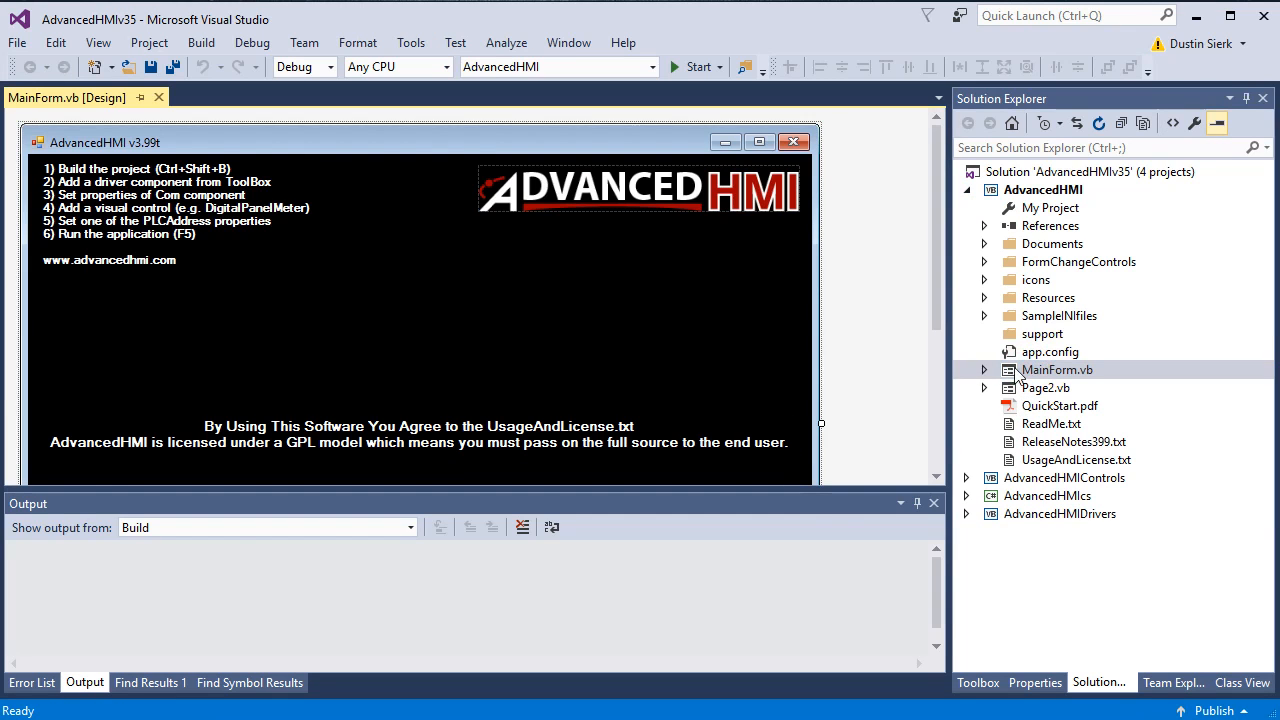
click(230, 235)
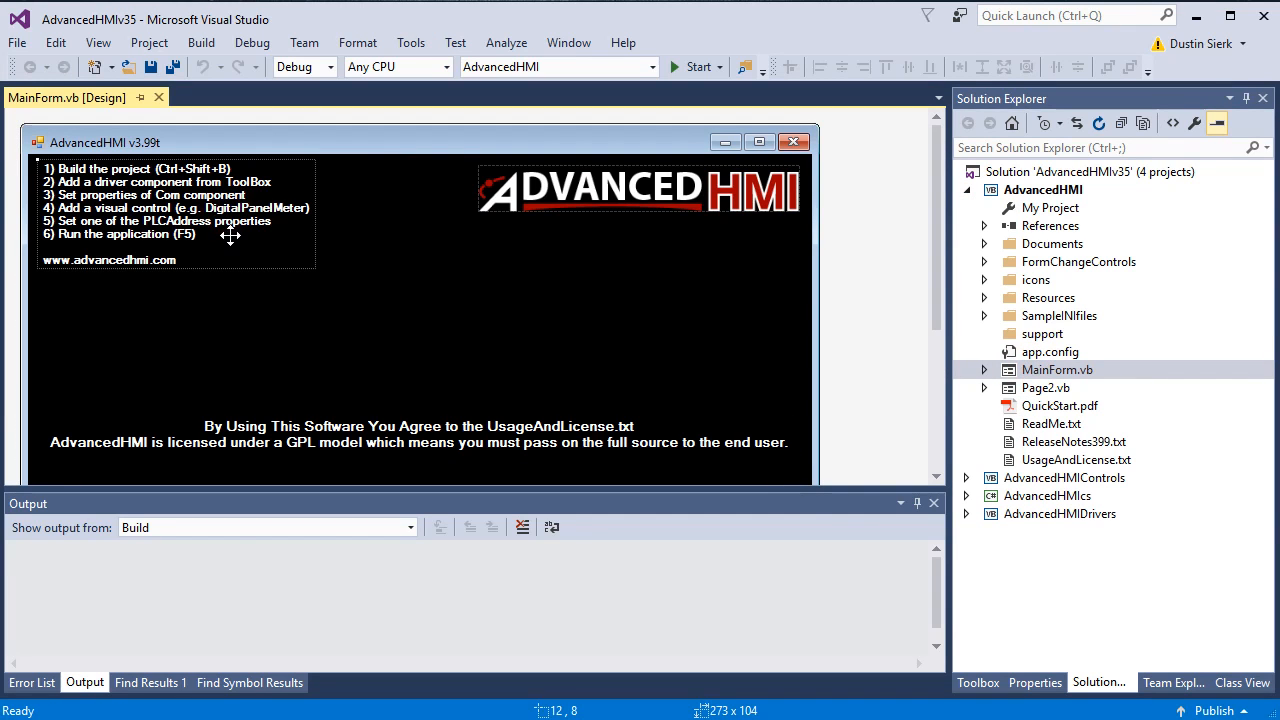
key(Delete)
click(511, 200)
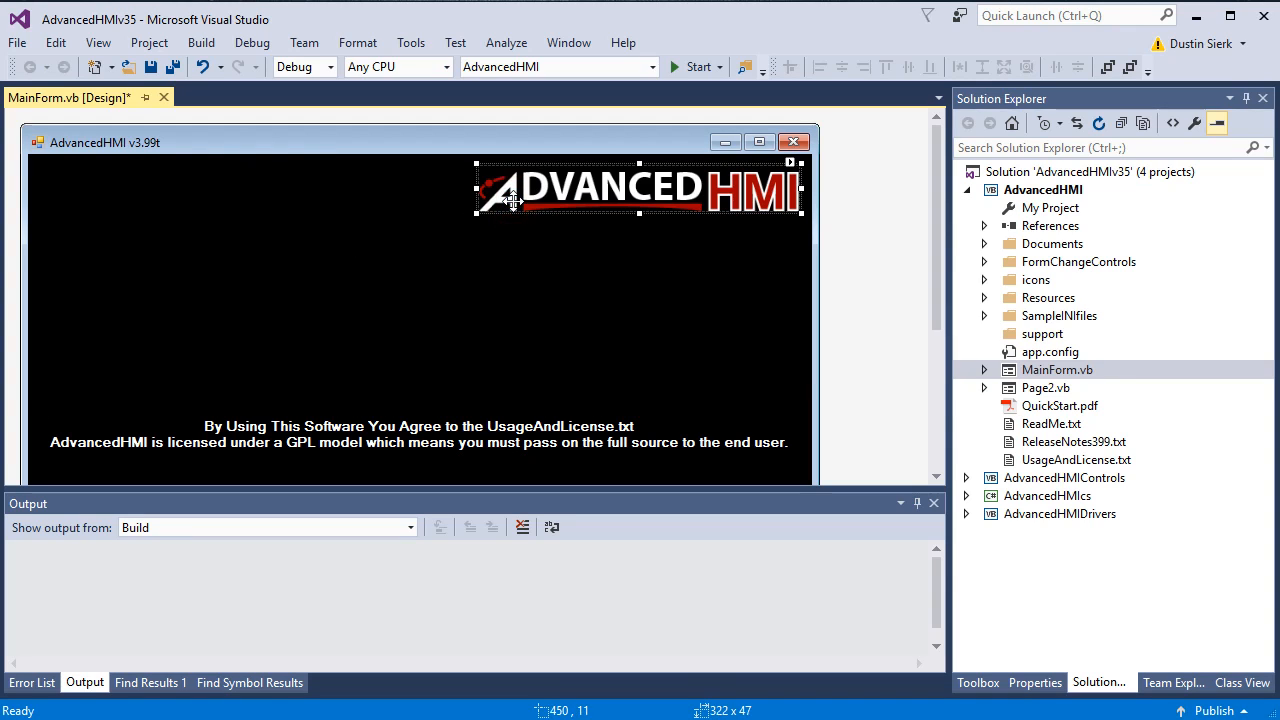
key(Delete)
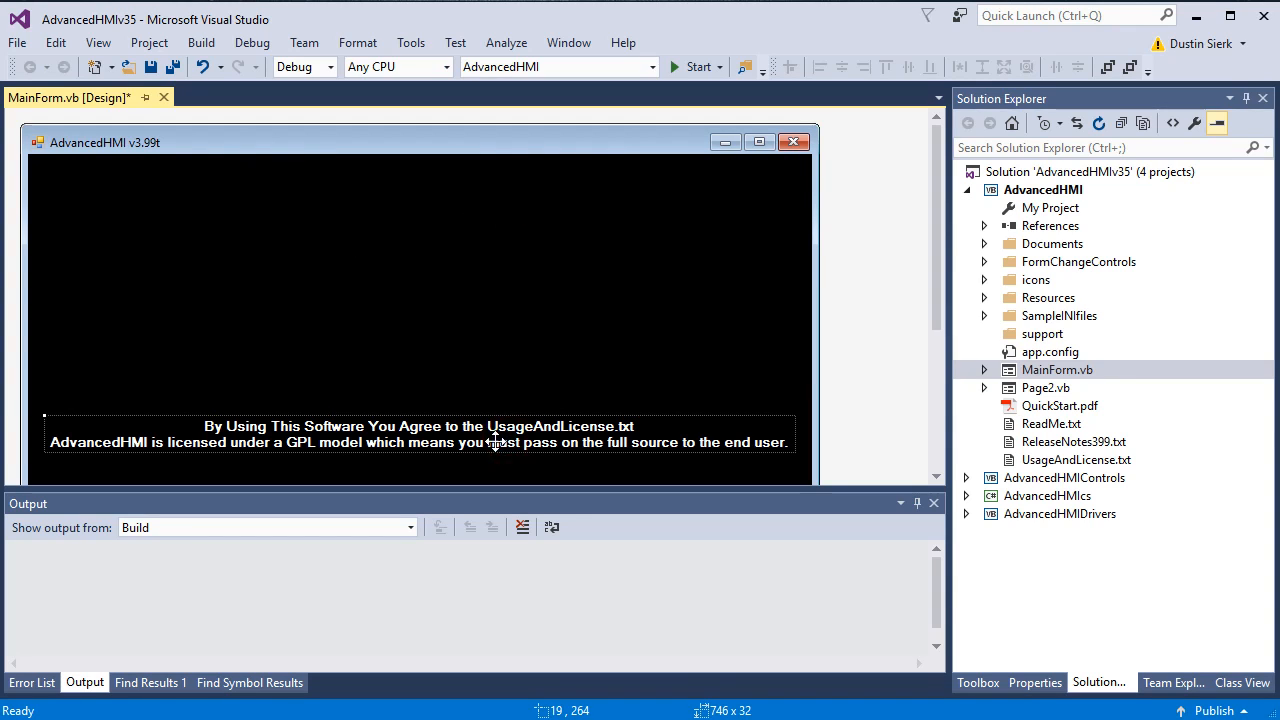
key(Delete)
Step: Set the form's BackColor to Silver
click(634, 349)
click(1035, 682)
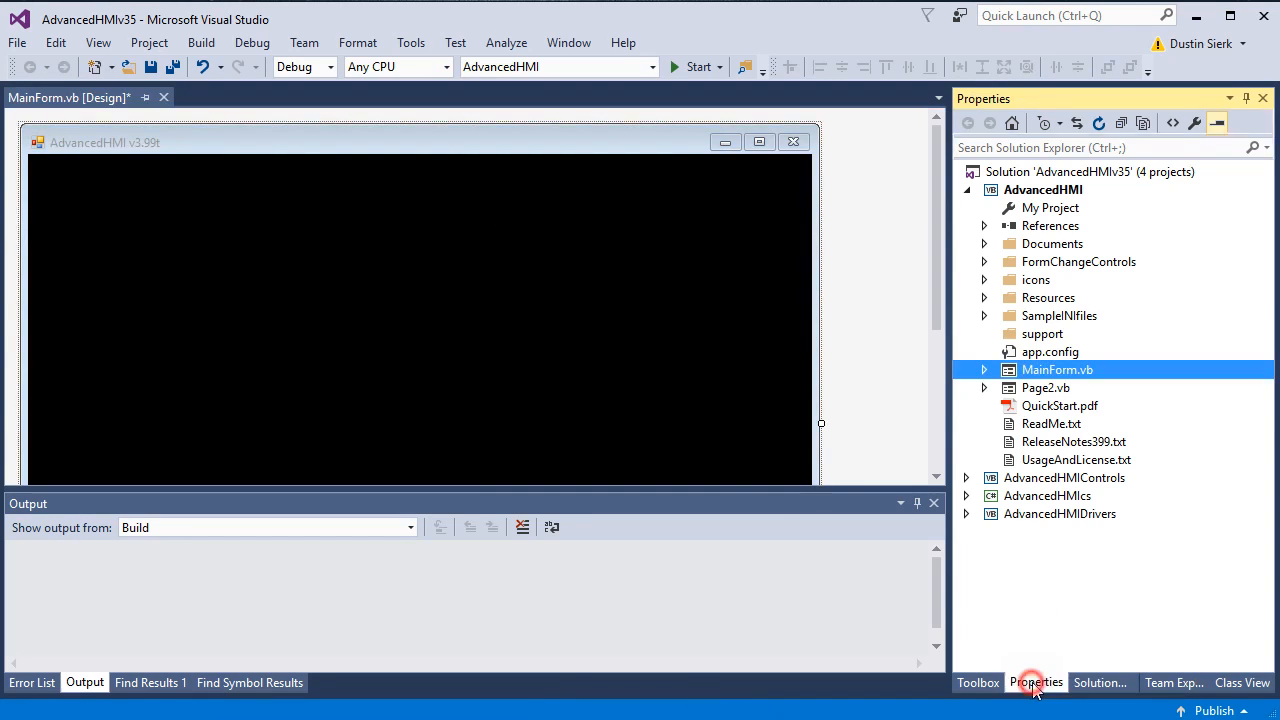
click(389, 297)
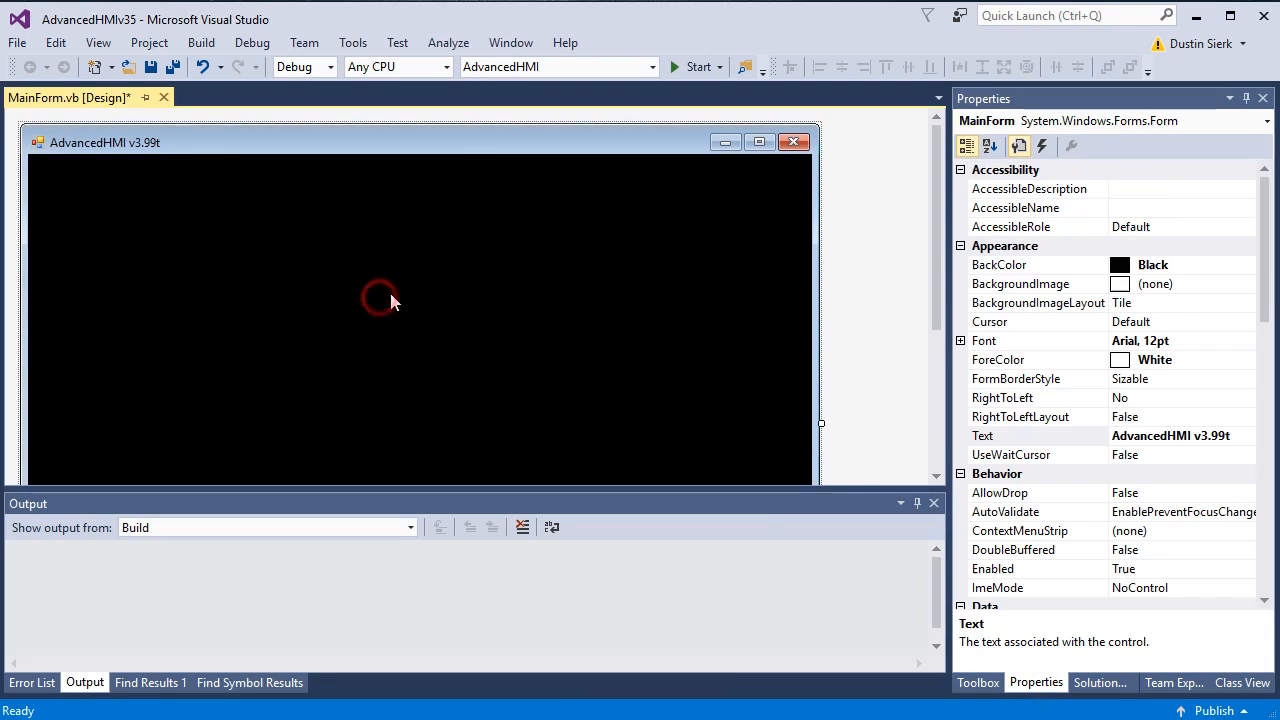
click(1222, 266)
click(1246, 264)
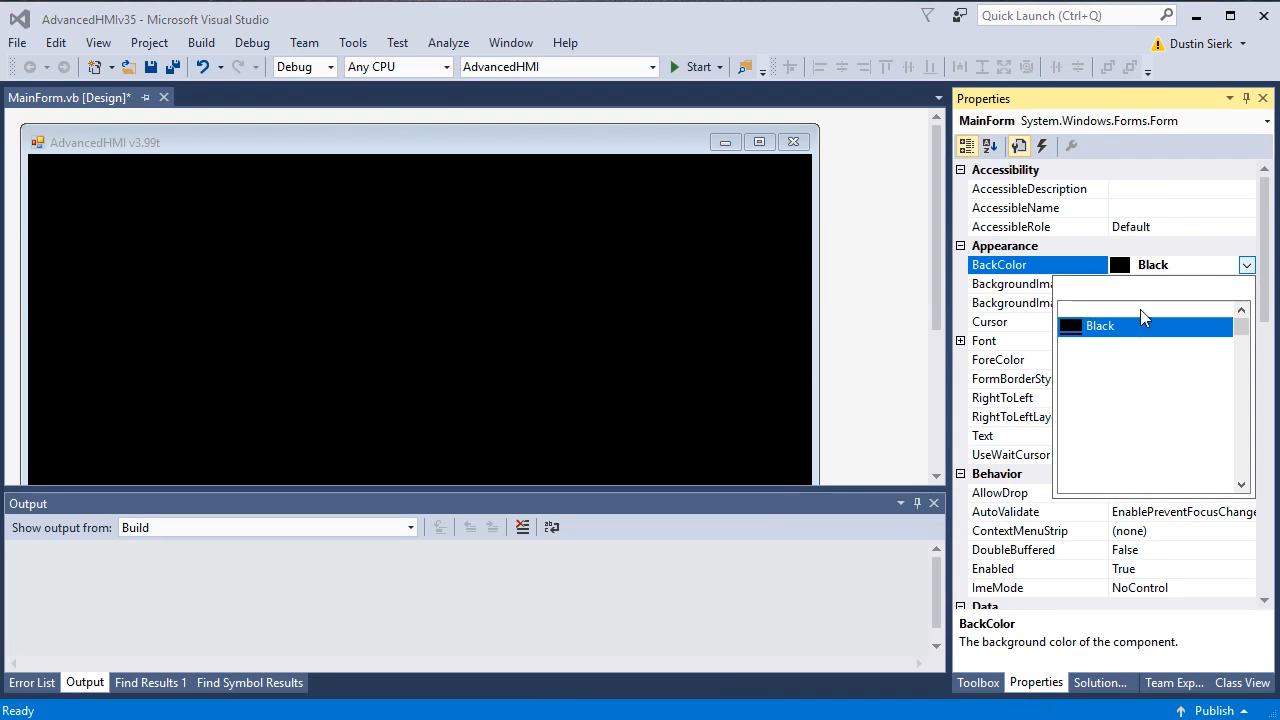
click(1078, 418)
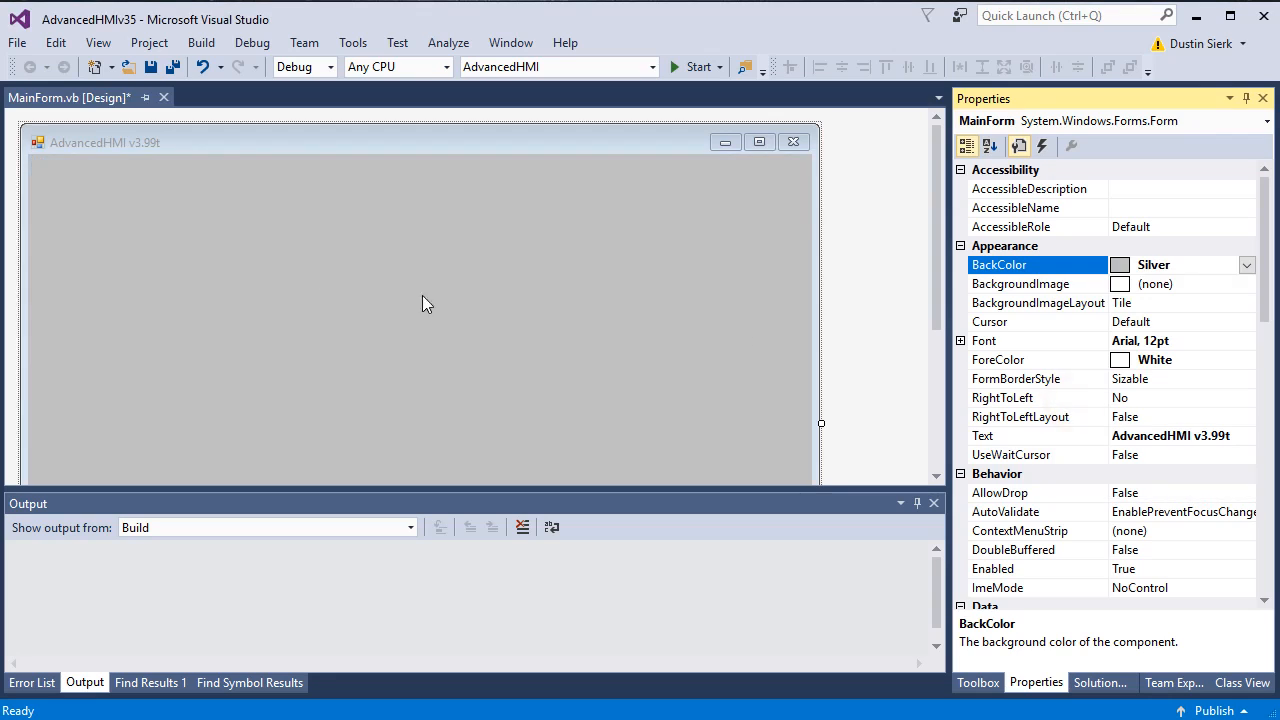
click(239, 263)
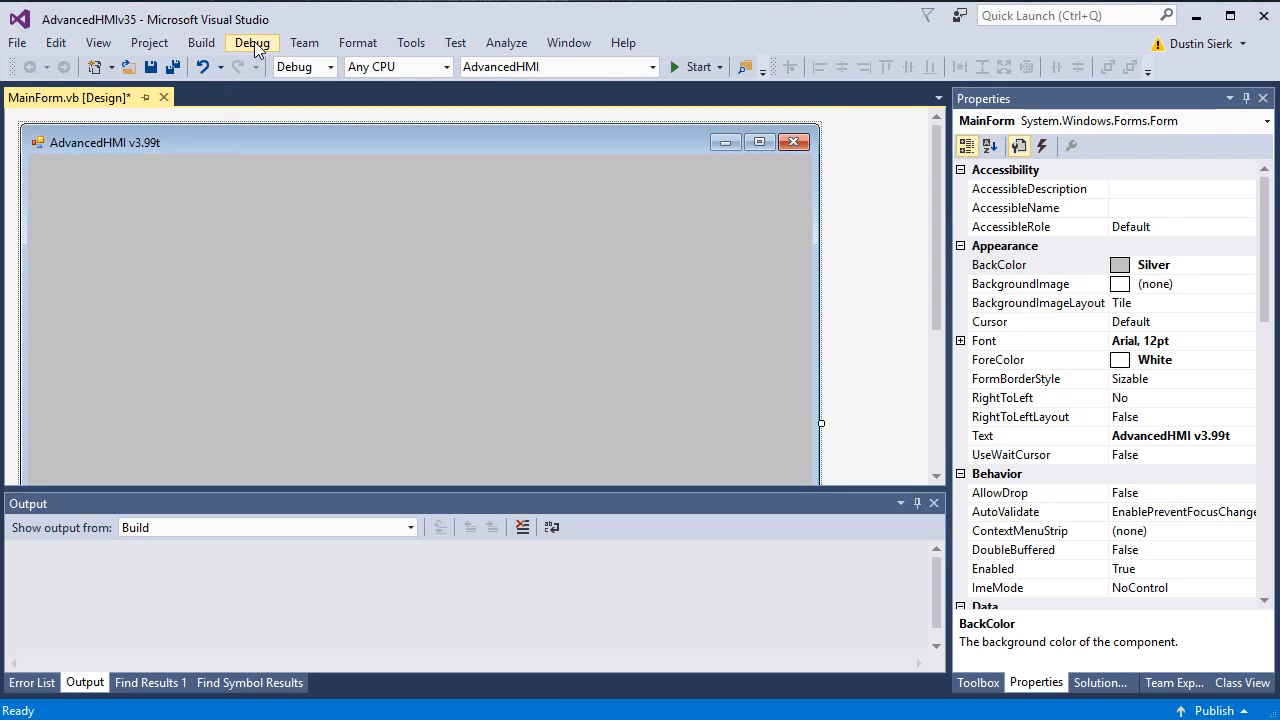
Step: Build the whole solution so all 4 projects succeed and their components reach the Toolbox
click(201, 42)
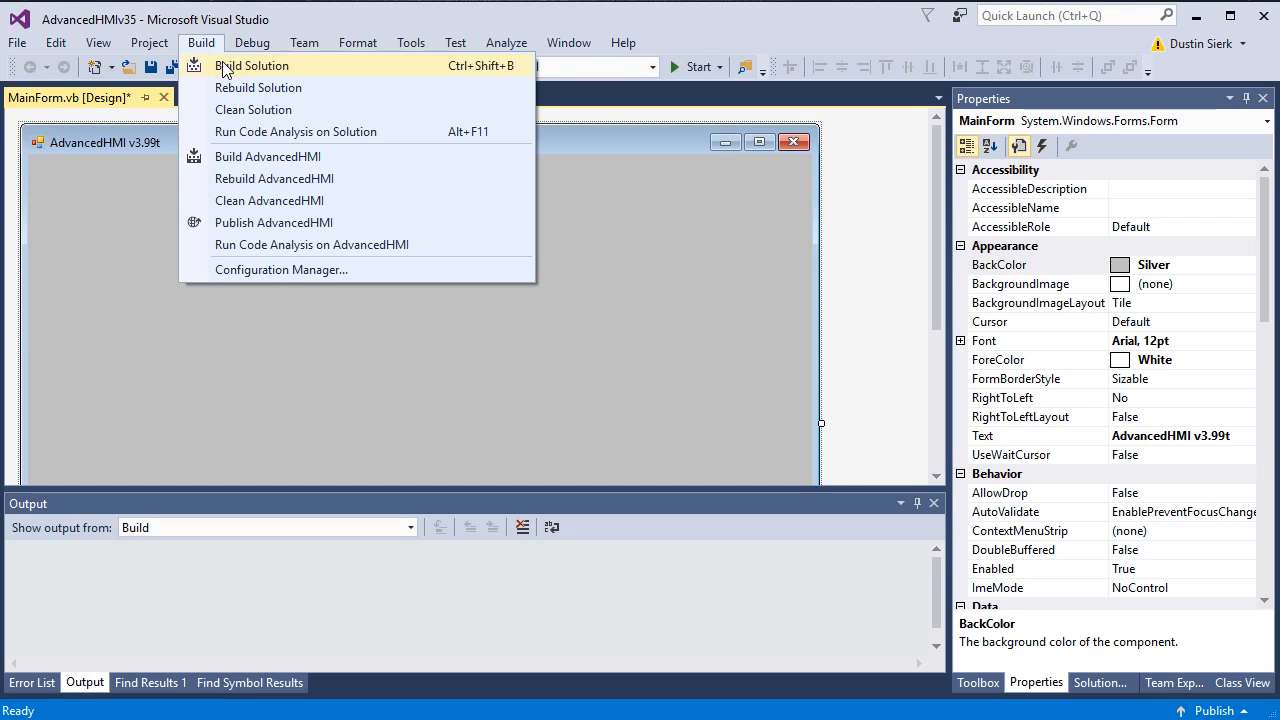
click(974, 688)
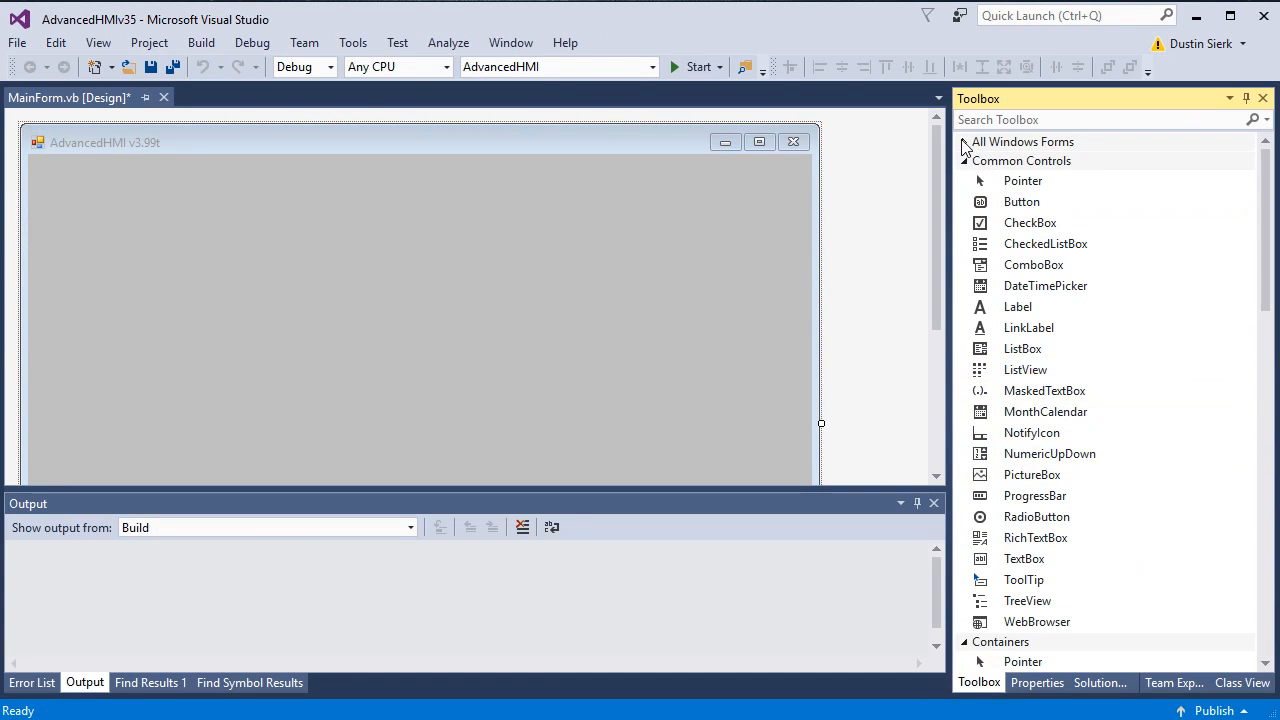
scroll(1210, 235, down, 15)
scroll(1202, 248, up, 15)
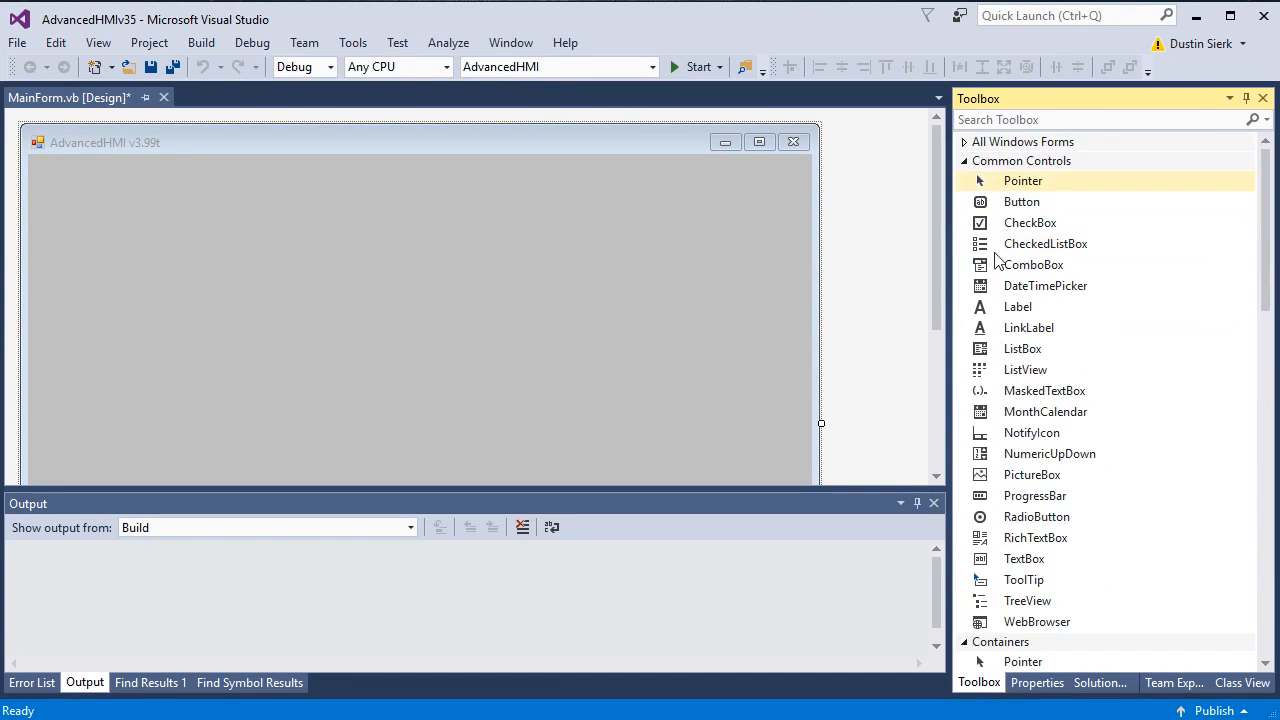
click(200, 42)
click(226, 66)
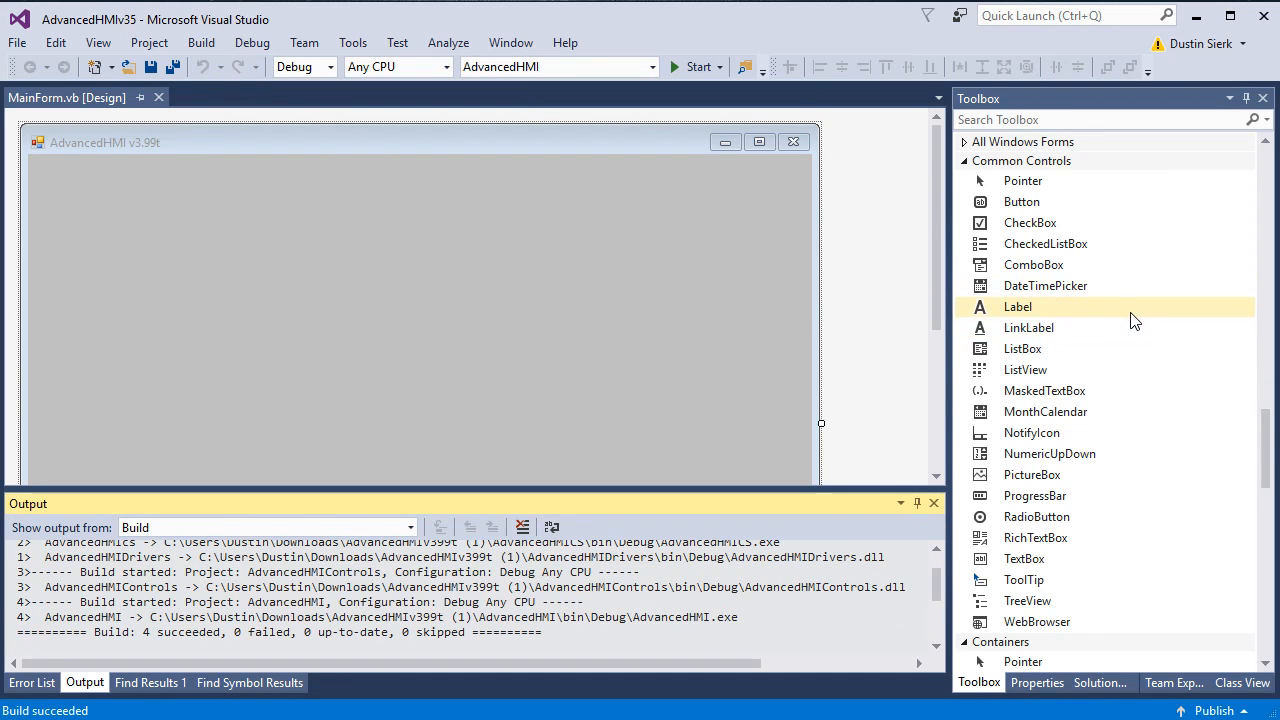
scroll(1142, 317, down, 2)
scroll(1190, 299, up, 20)
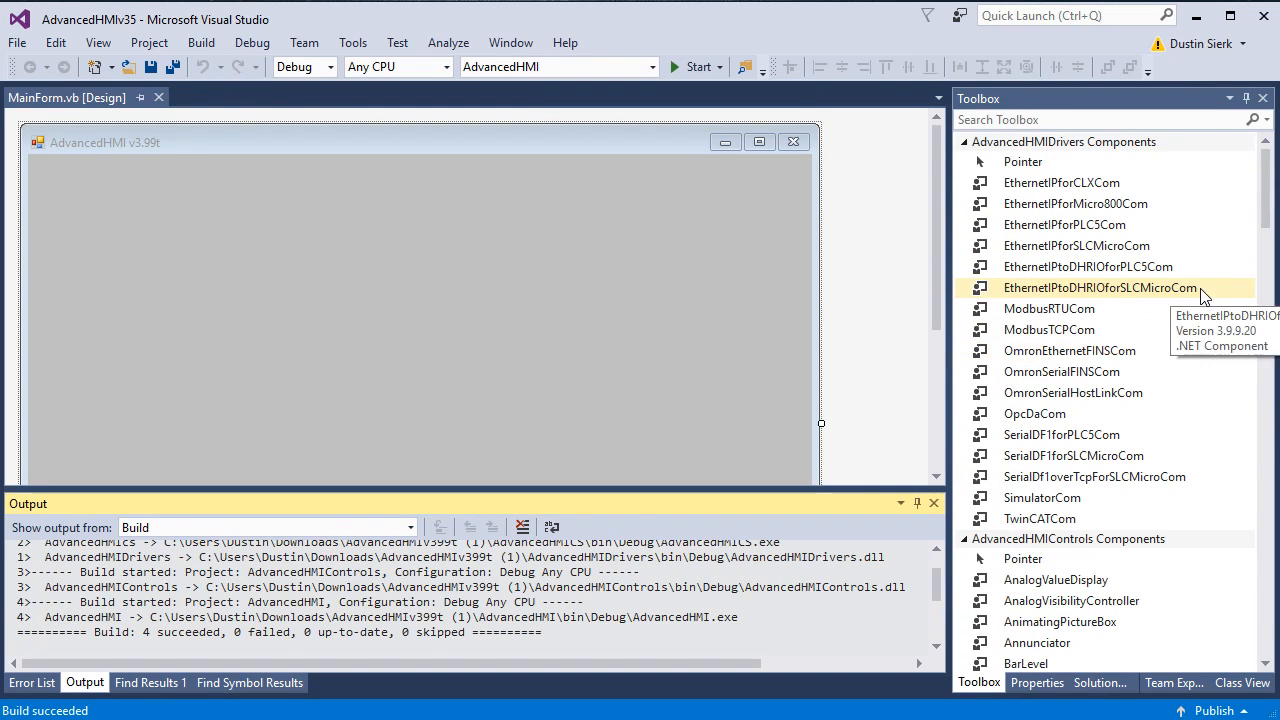
Step: Collapse and re-expand the AdvancedHMIDrivers Components group and scroll through its drivers
click(1035, 145)
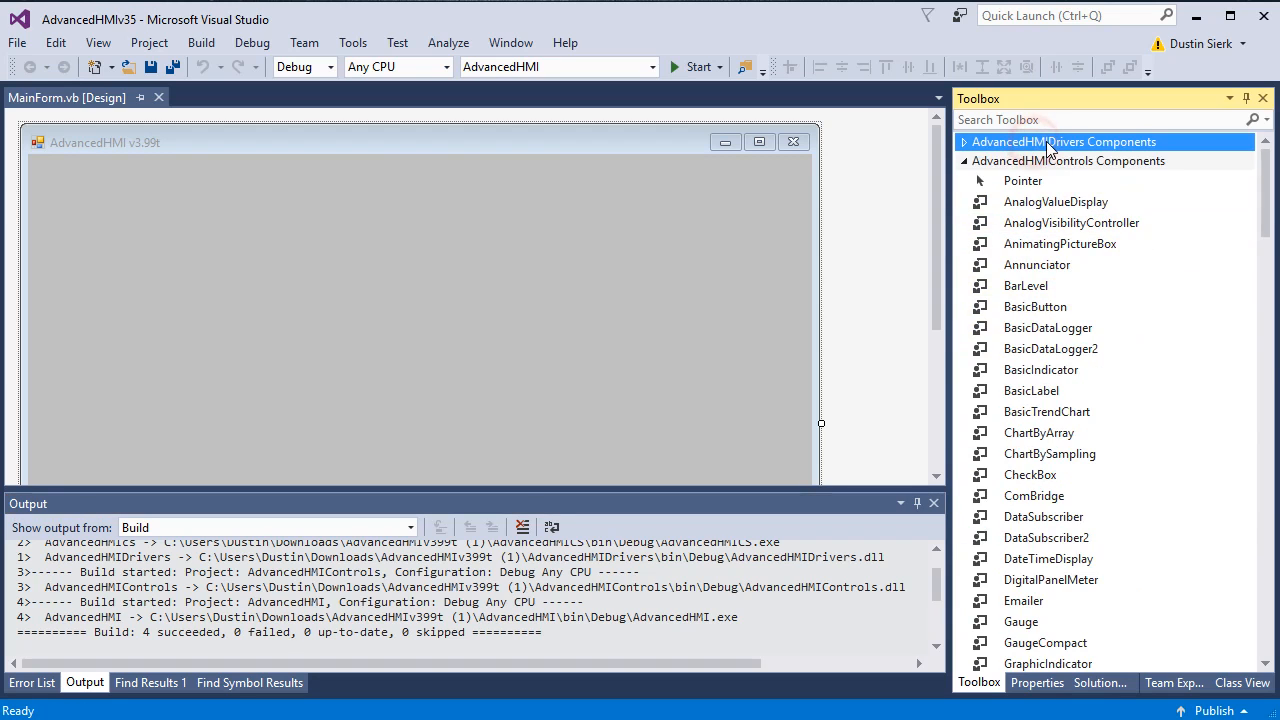
click(1042, 141)
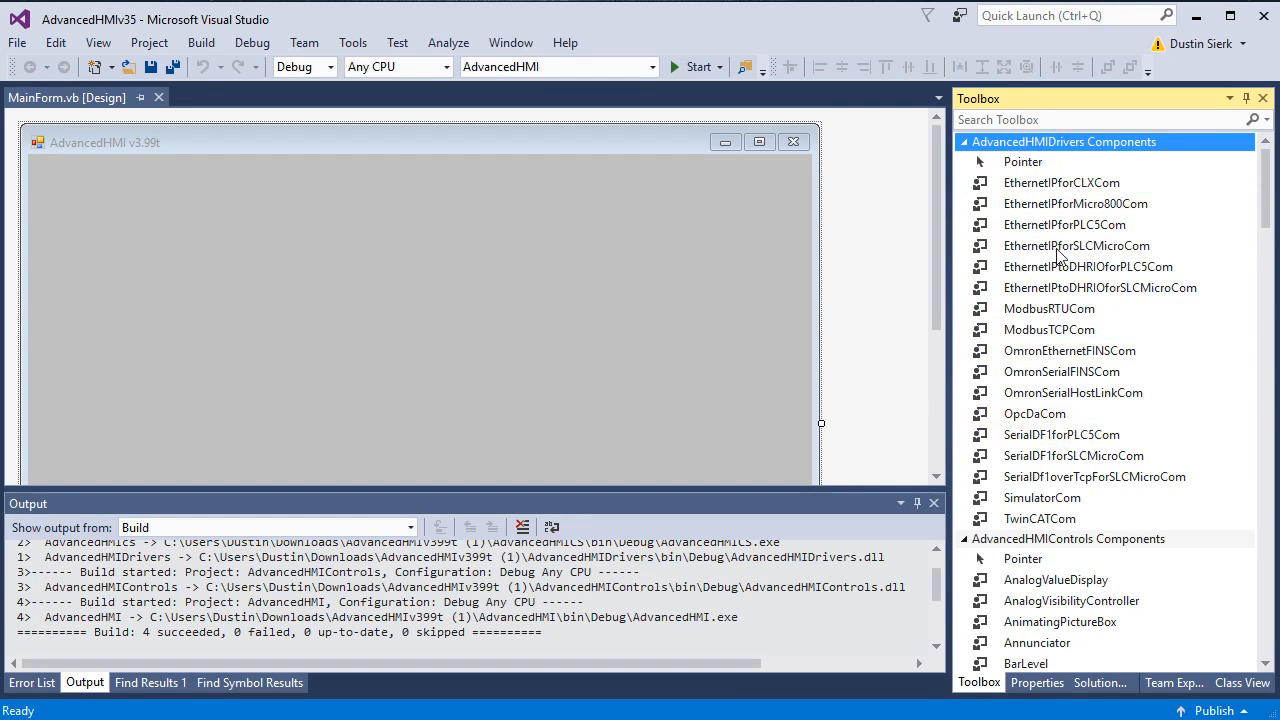
scroll(1020, 320, down, 13)
scroll(1018, 316, down, 4)
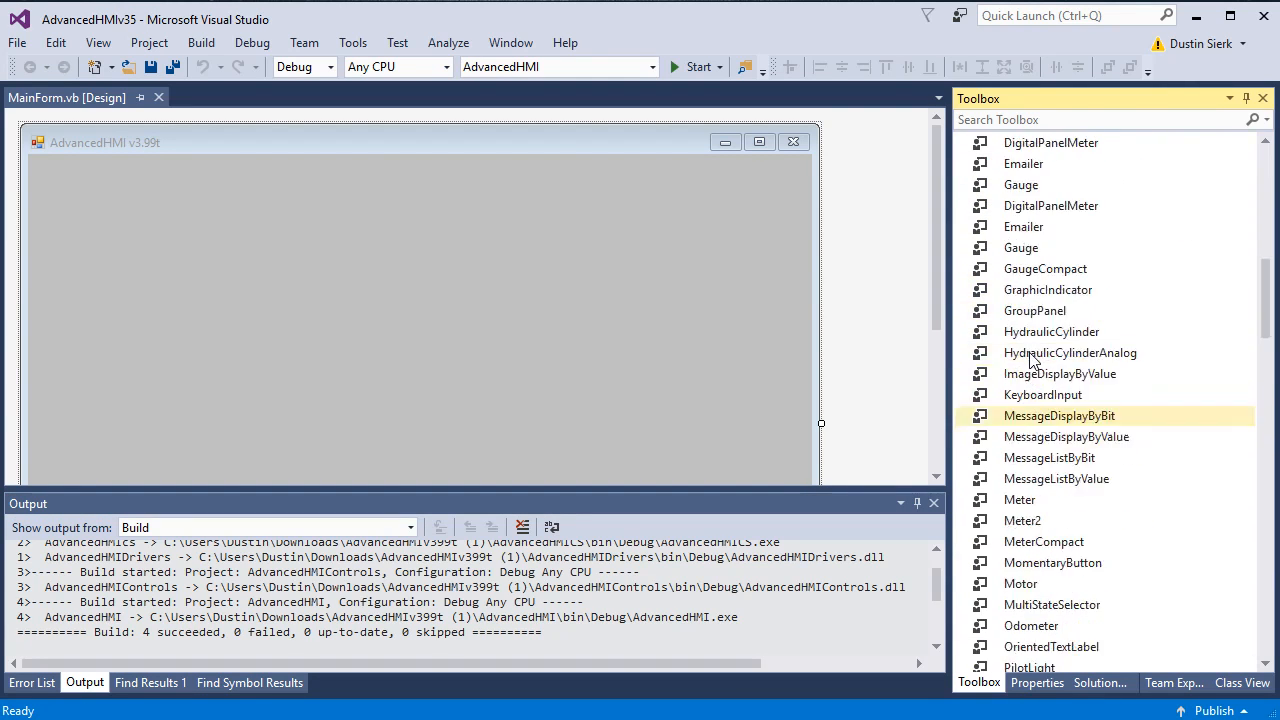
scroll(1018, 316, up, 15)
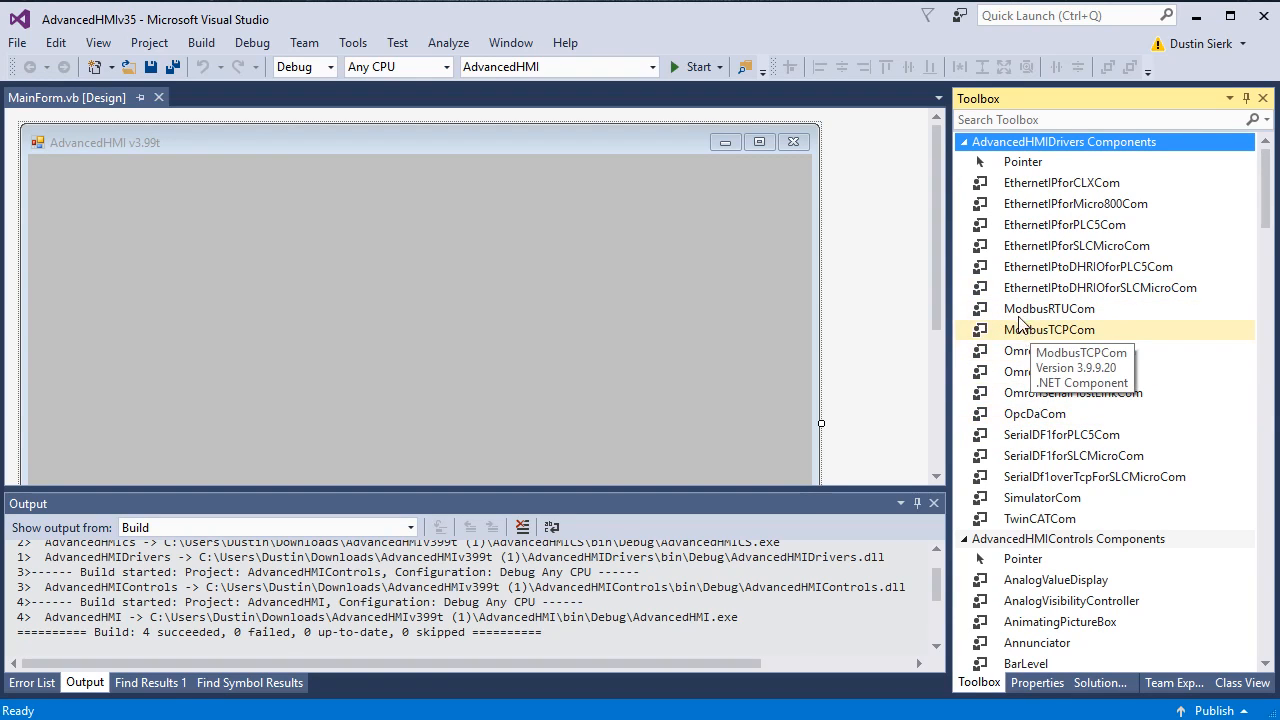
Step: Drop a ModbusRTUCom1 driver on the form, set PortName to COM3, and confirm parity None
drag(1028, 310, 292, 330)
click(109, 462)
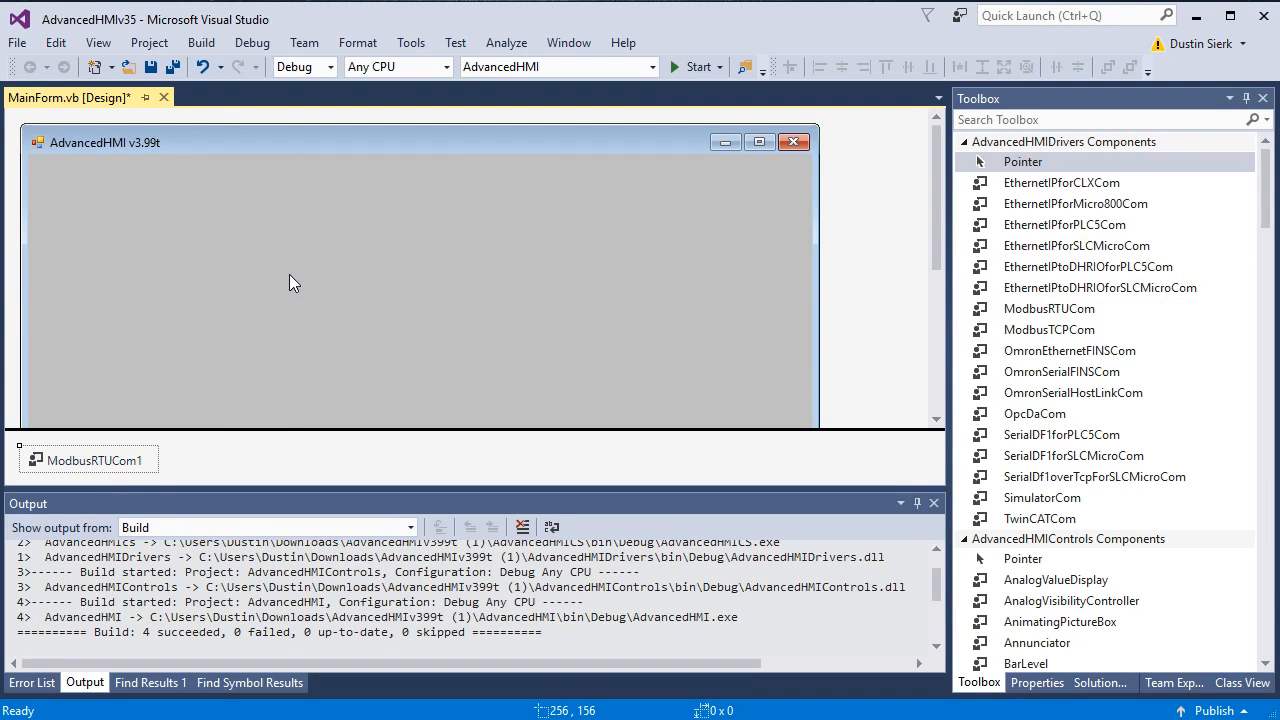
click(1036, 683)
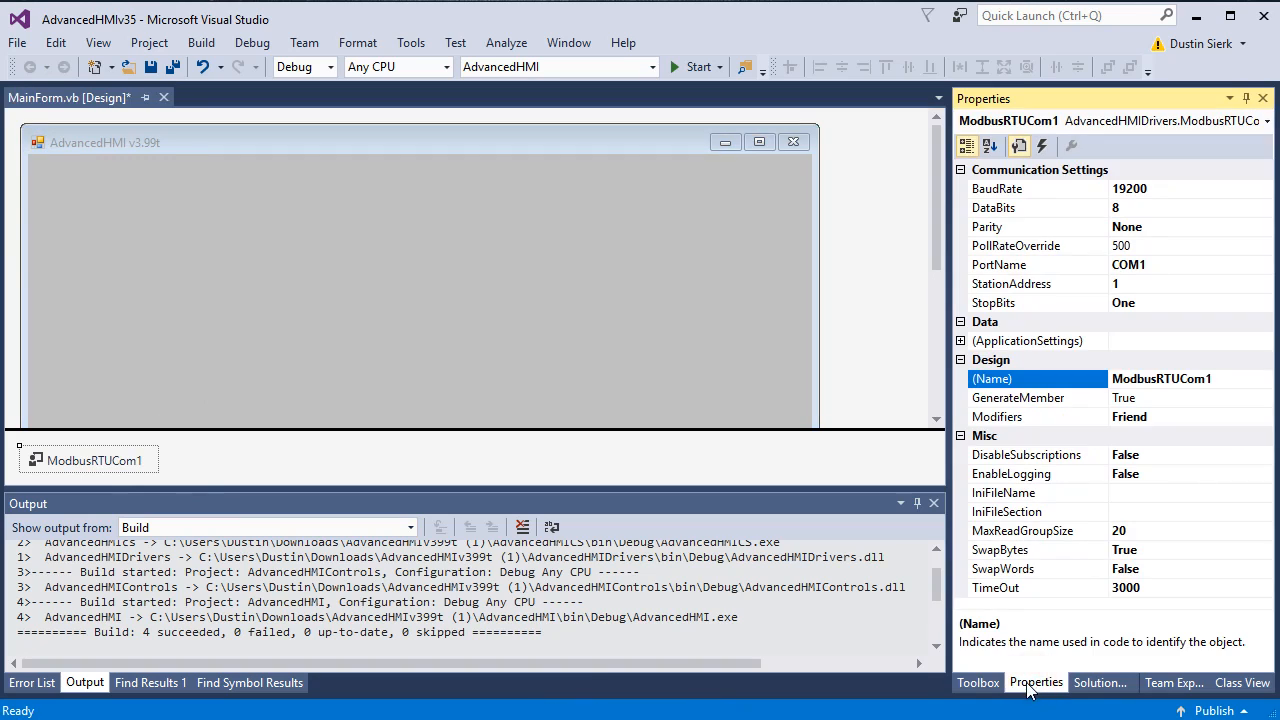
click(1157, 265)
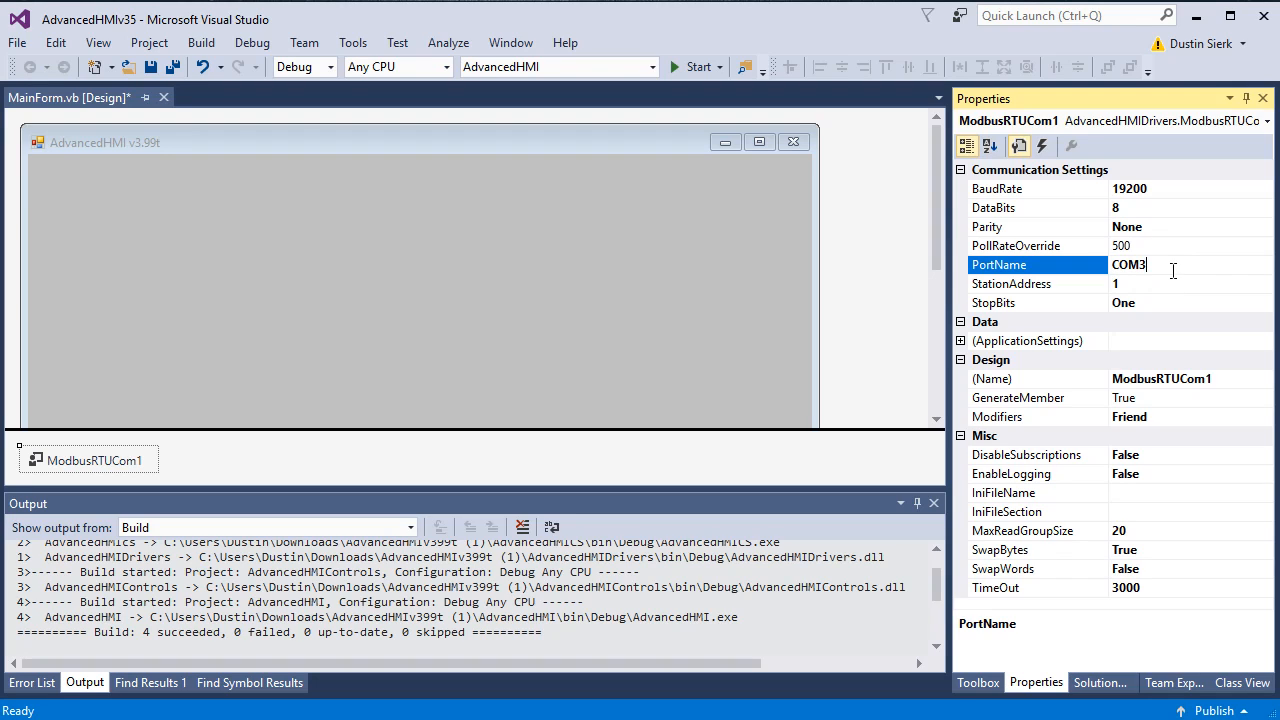
click(1160, 227)
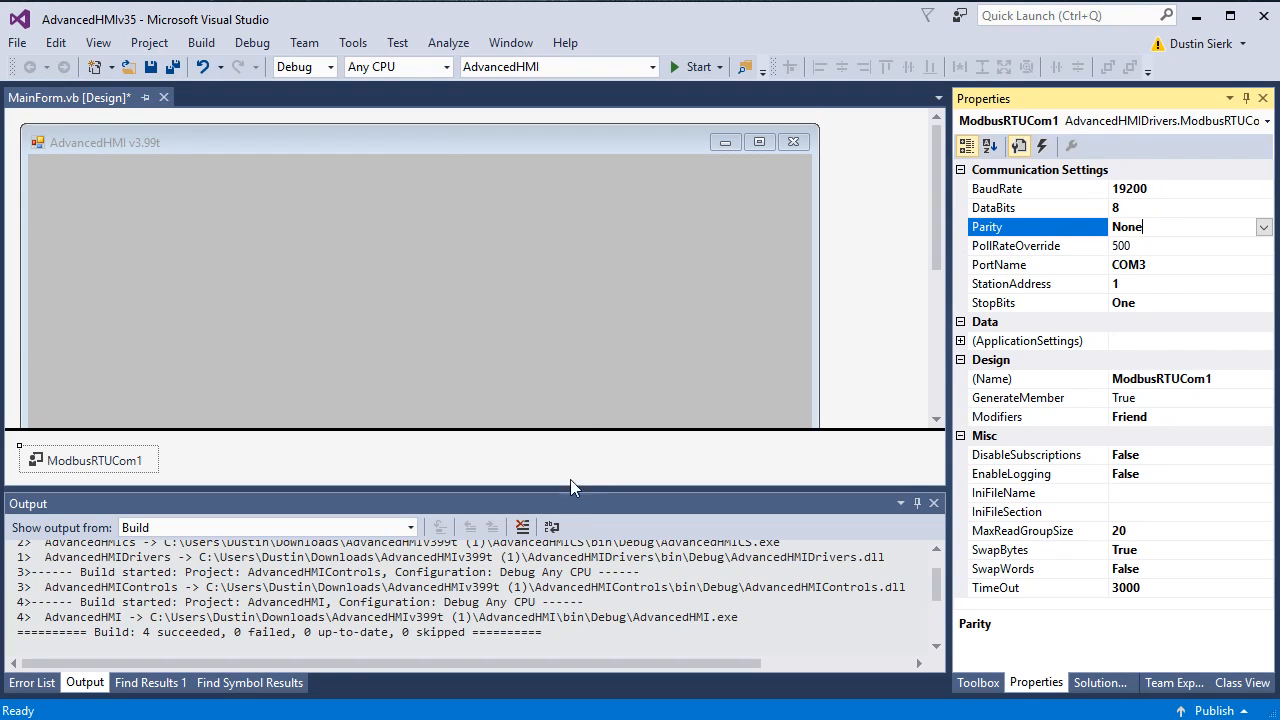
click(966, 683)
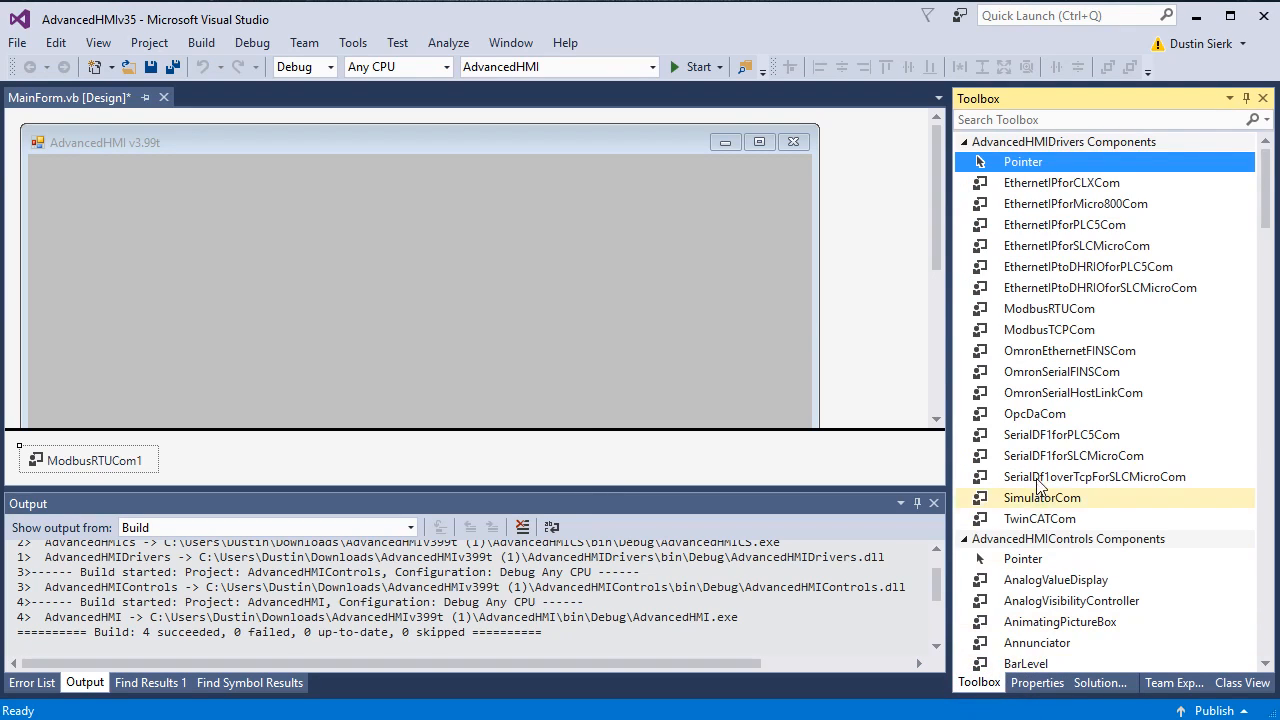
scroll(1030, 465, down, 4)
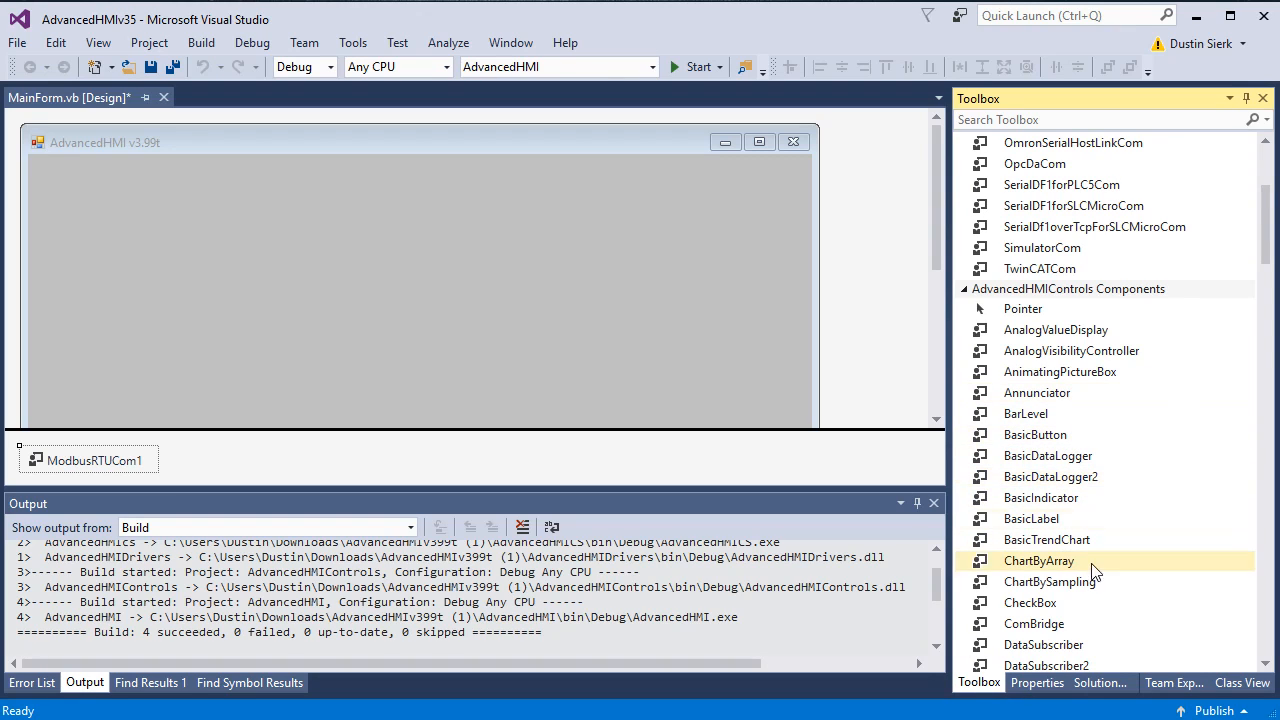
Step: Place a BasicIndicator near the form's top-left and enlarge it to 176 by 105
drag(1042, 497, 113, 182)
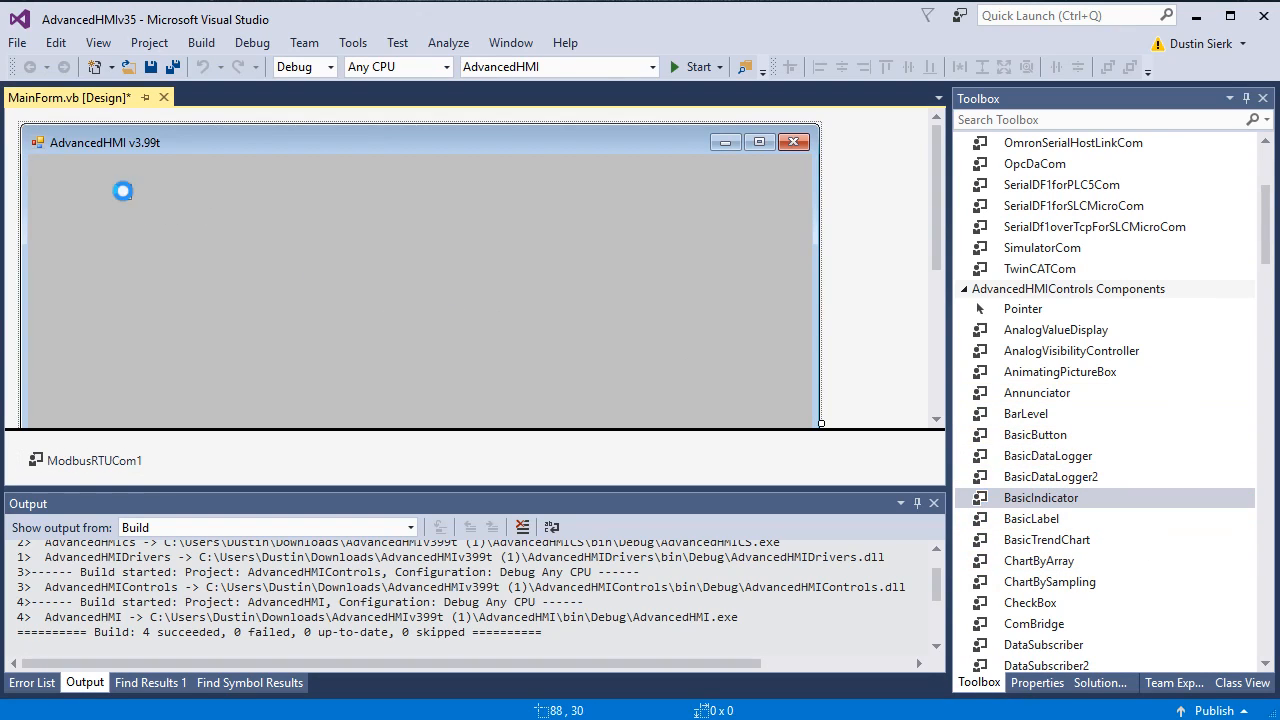
drag(191, 208, 291, 290)
drag(209, 245, 160, 241)
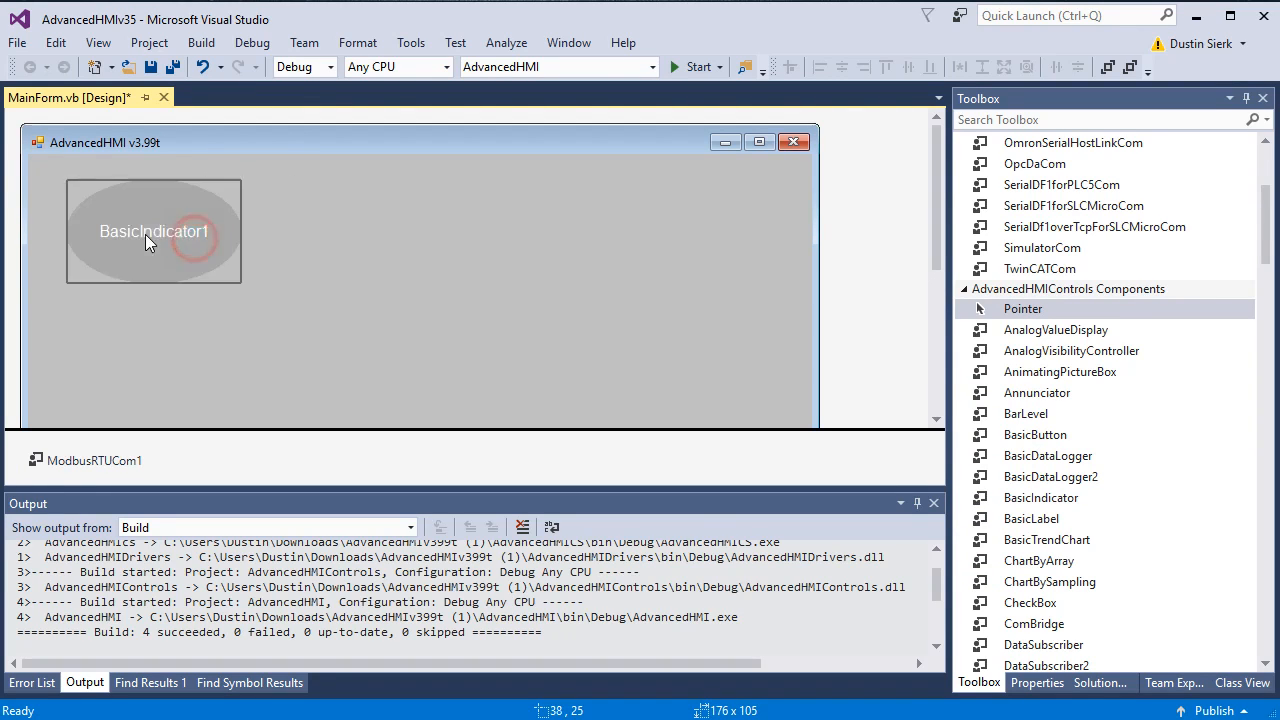
Step: Set BasicIndicator1's PLCAddressSelectColor2 to 00001
click(1036, 682)
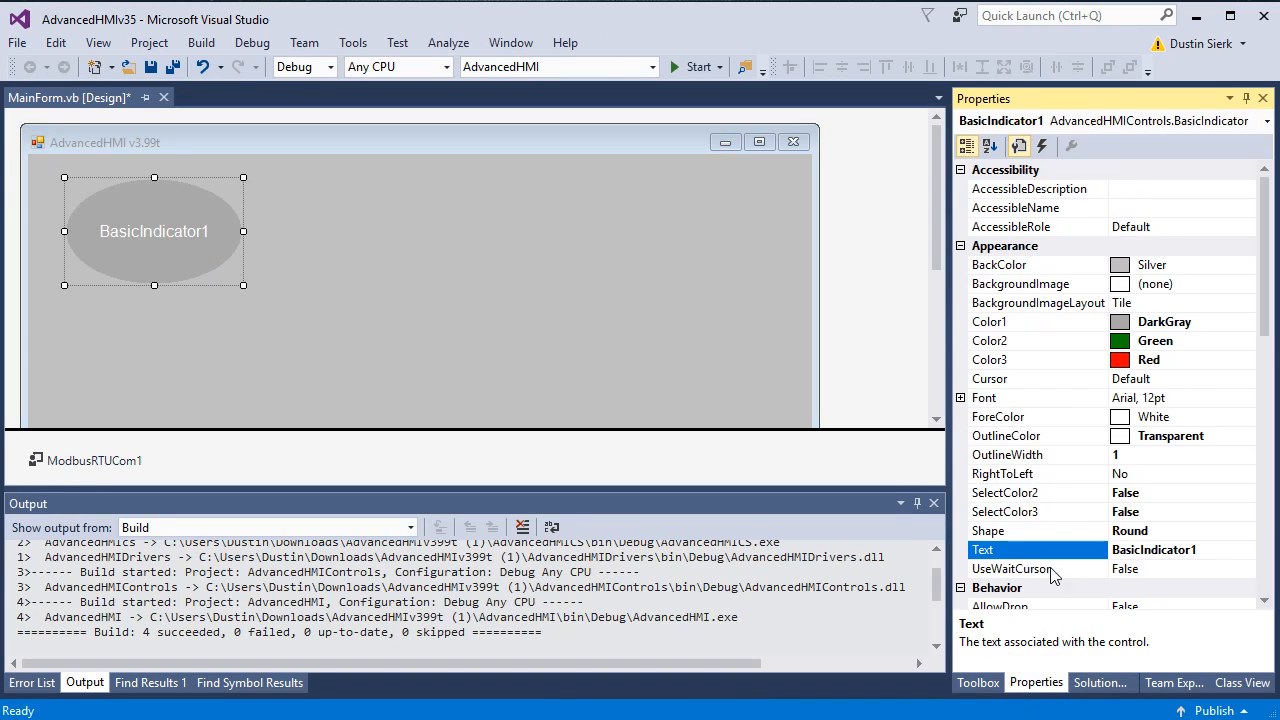
click(1270, 525)
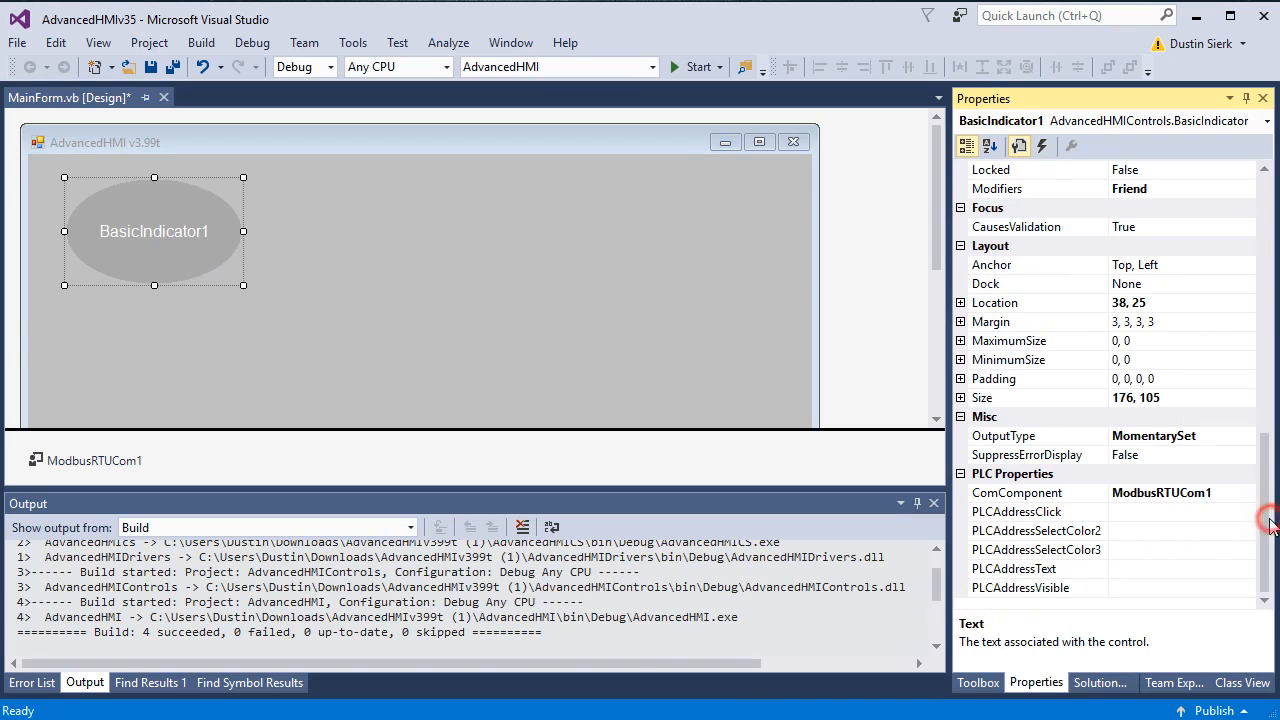
click(1152, 531)
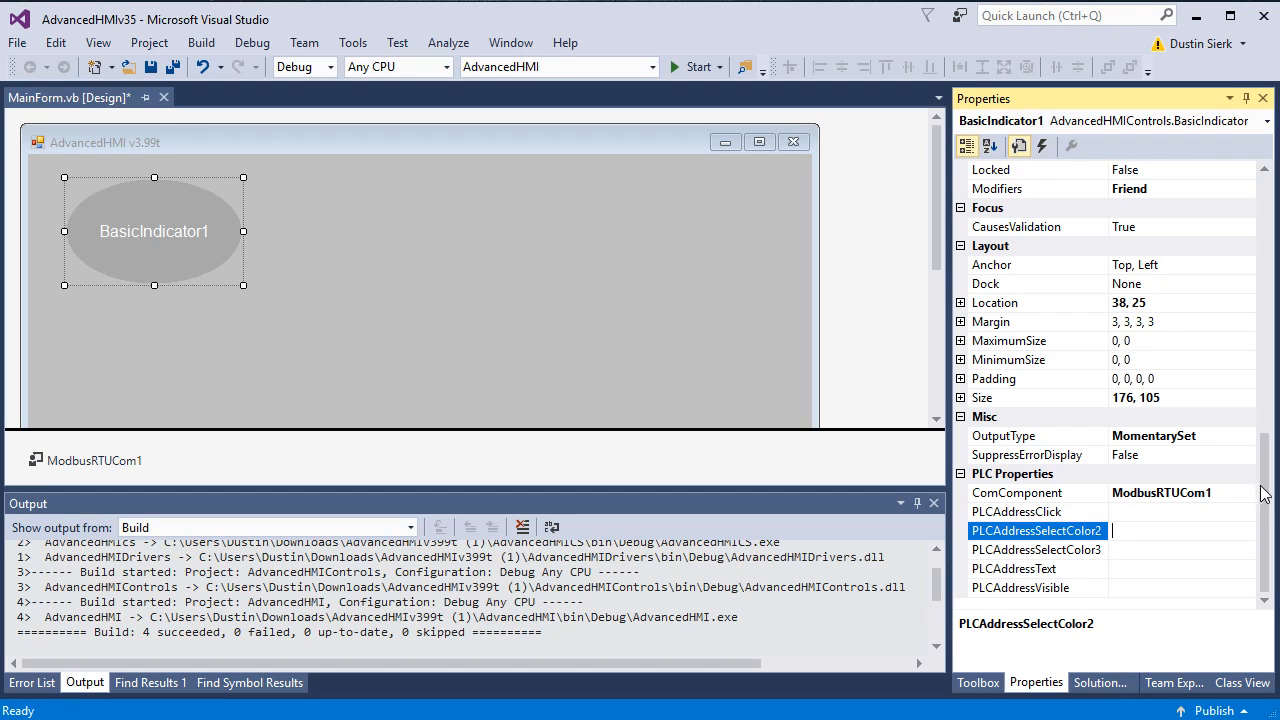
drag(1266, 480, 1266, 224)
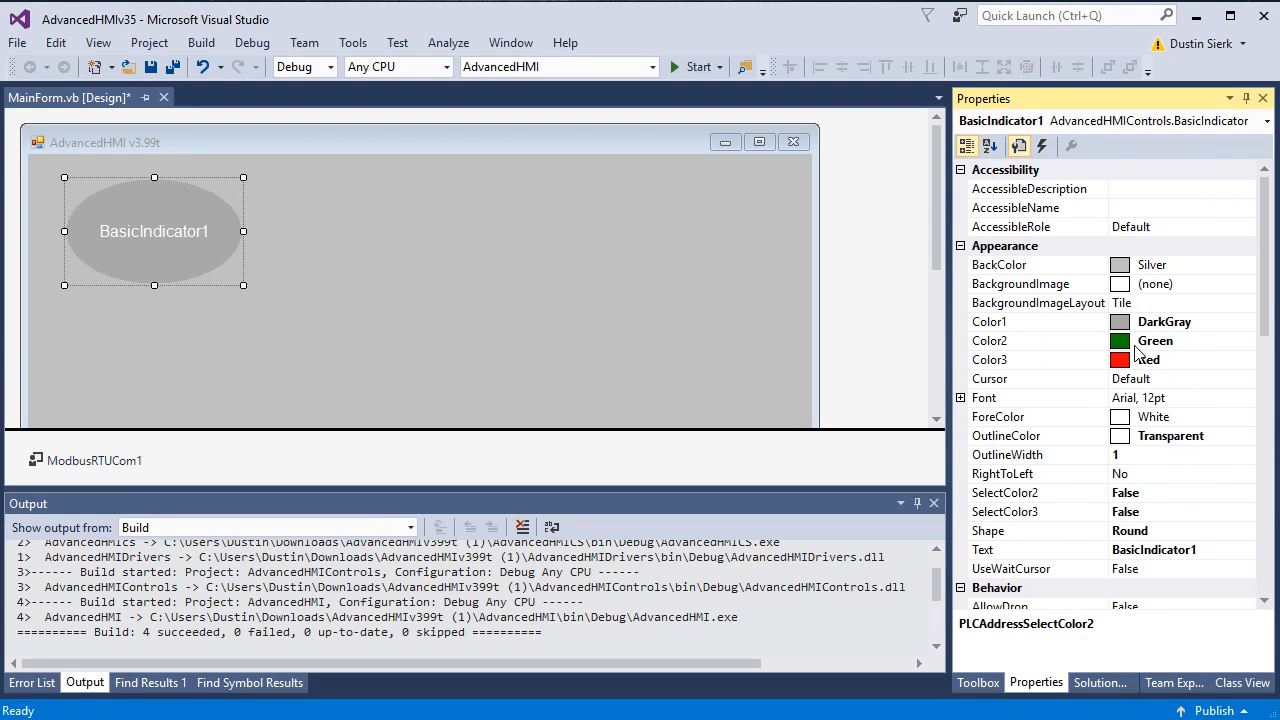
drag(1265, 249, 1265, 519)
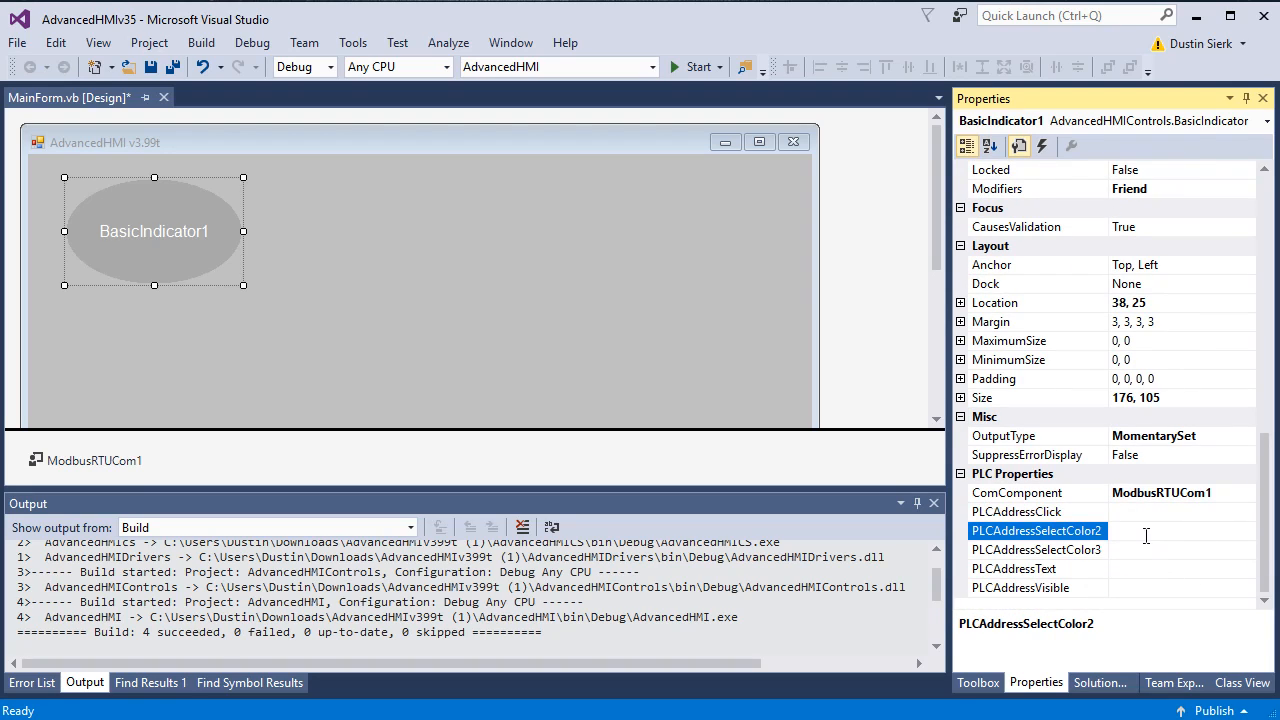
click(1129, 532)
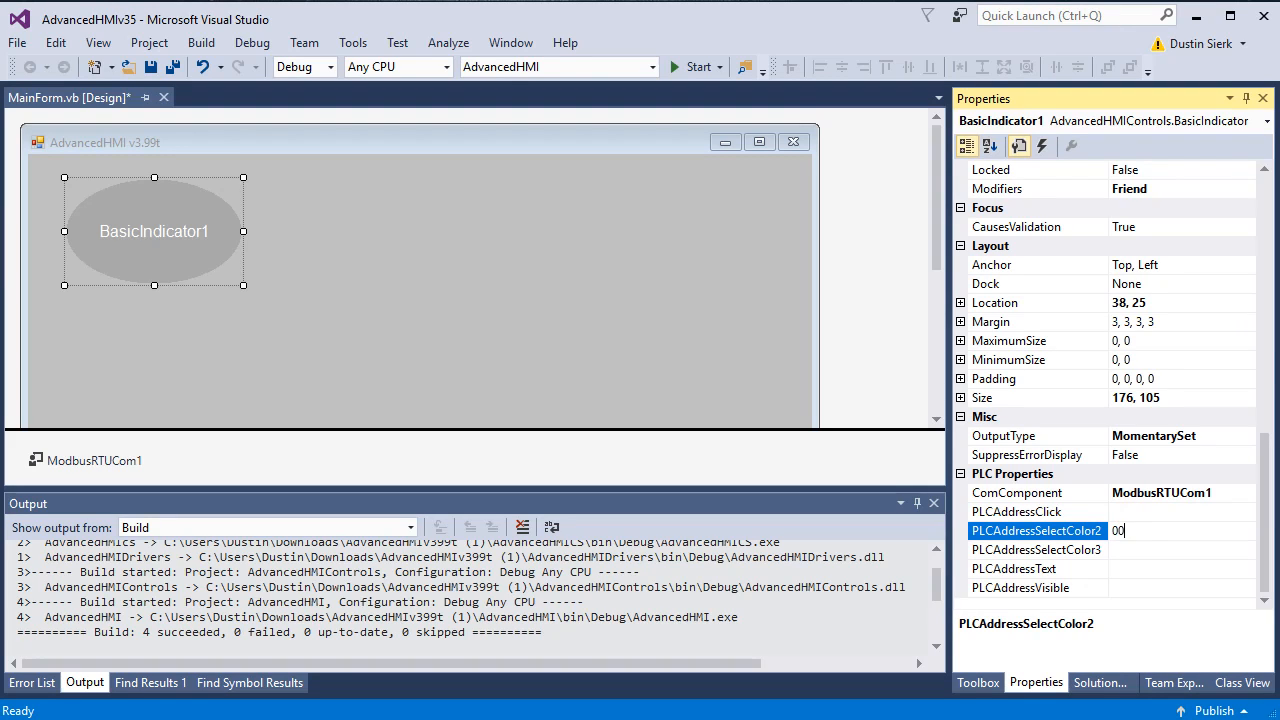
key(Return)
click(693, 66)
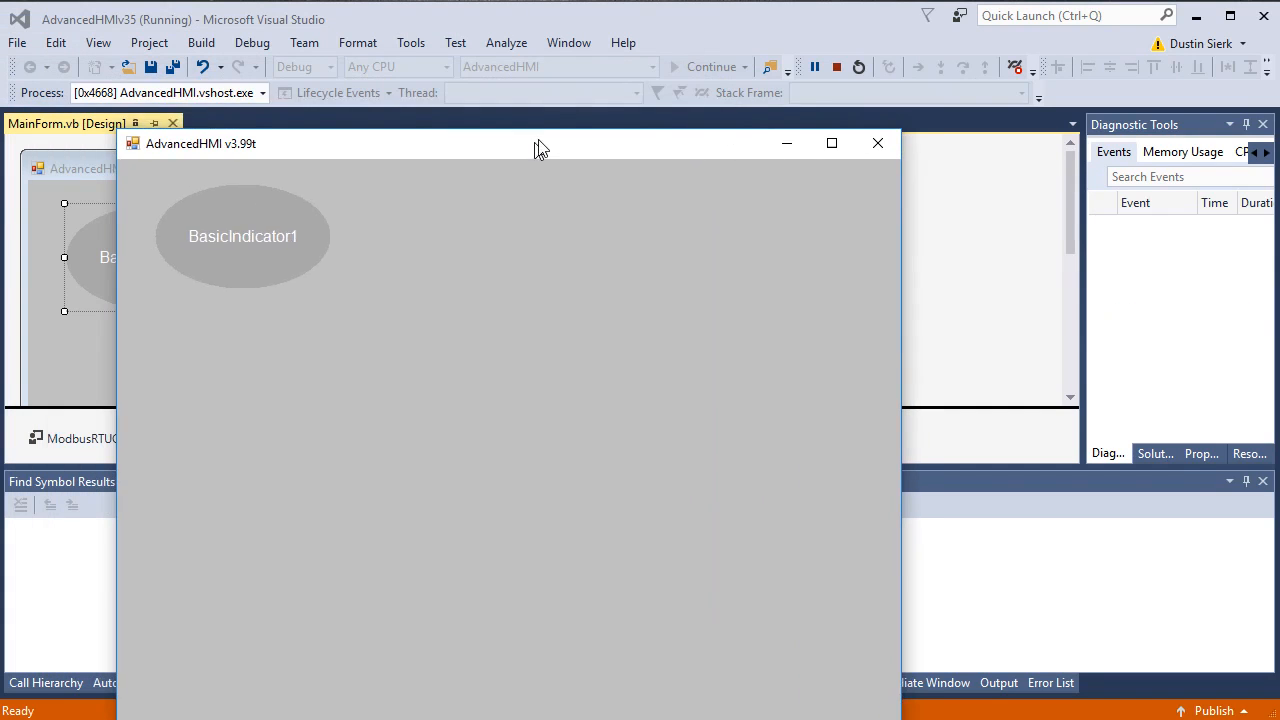
drag(537, 146, 559, 93)
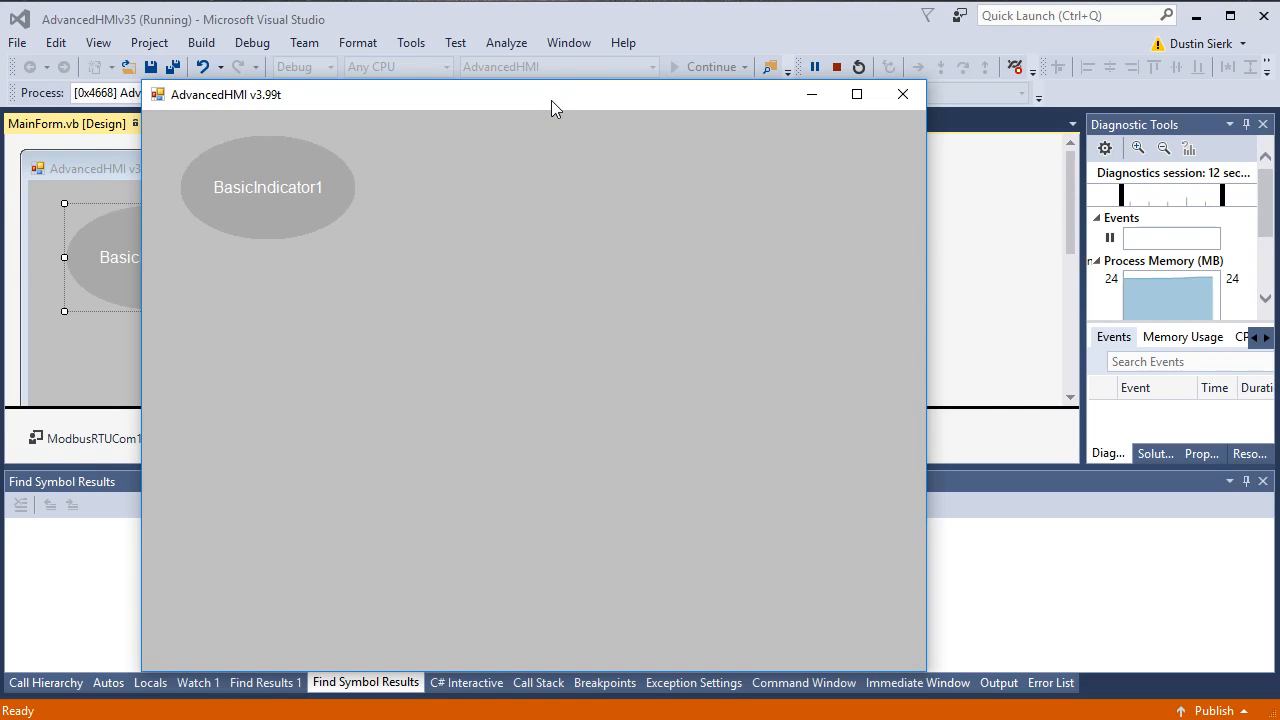
click(900, 95)
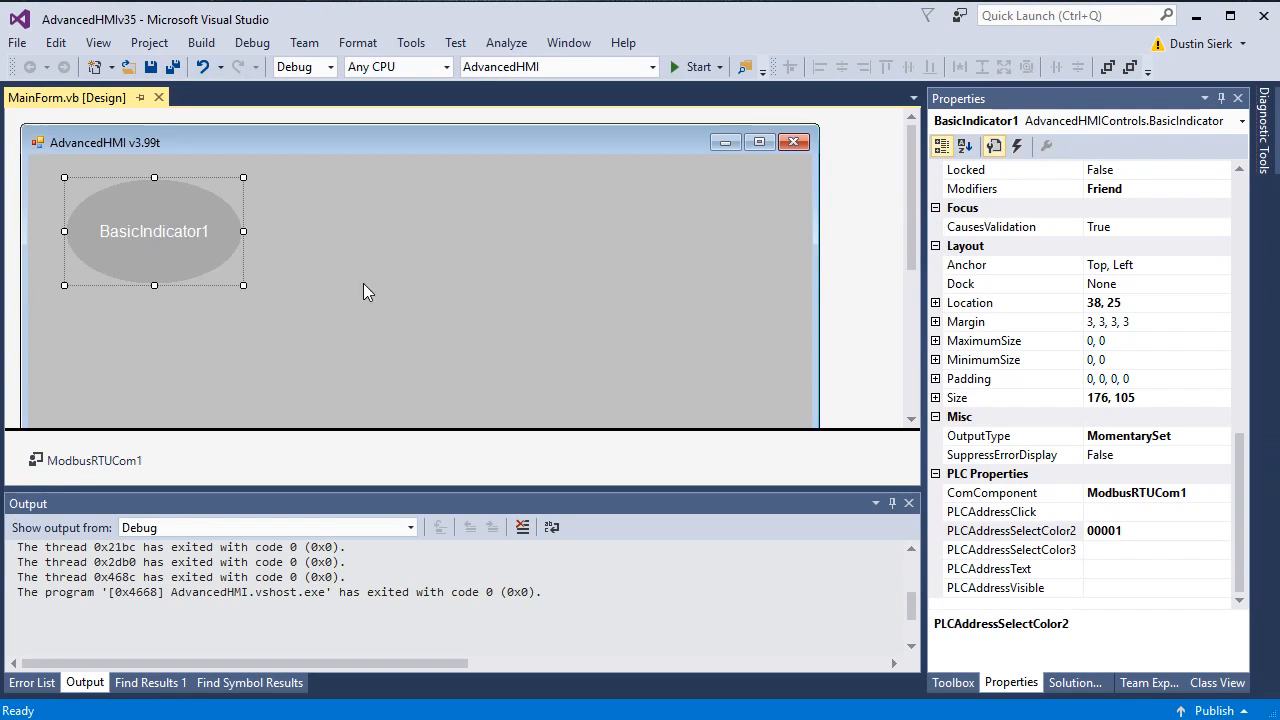
Step: Add a BasicButton below the indicator, enlarged and aligned under it
click(1072, 682)
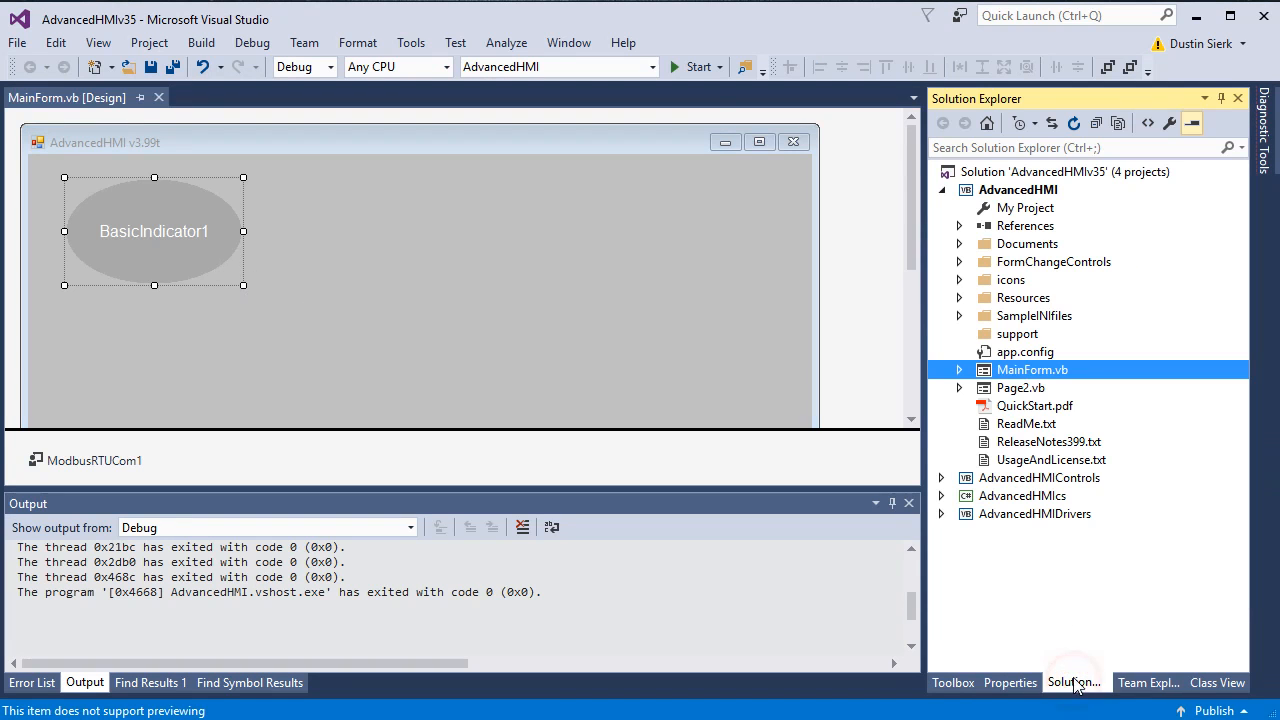
click(1008, 682)
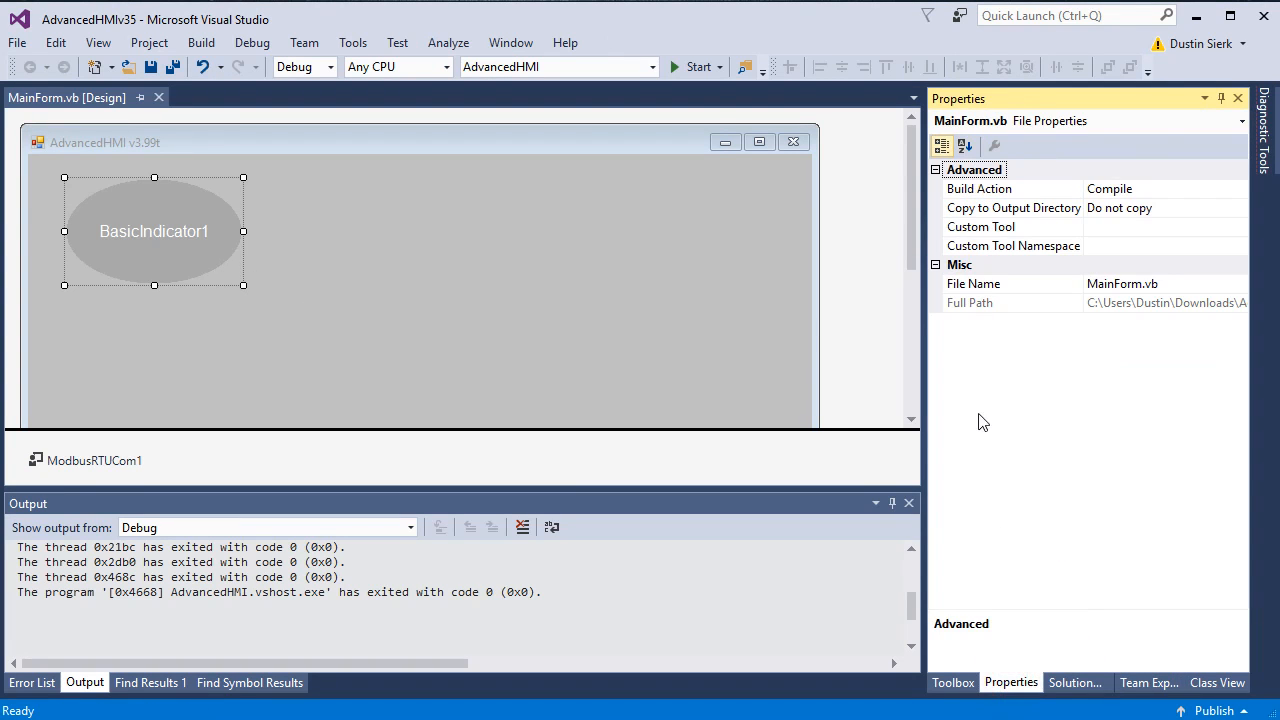
click(950, 682)
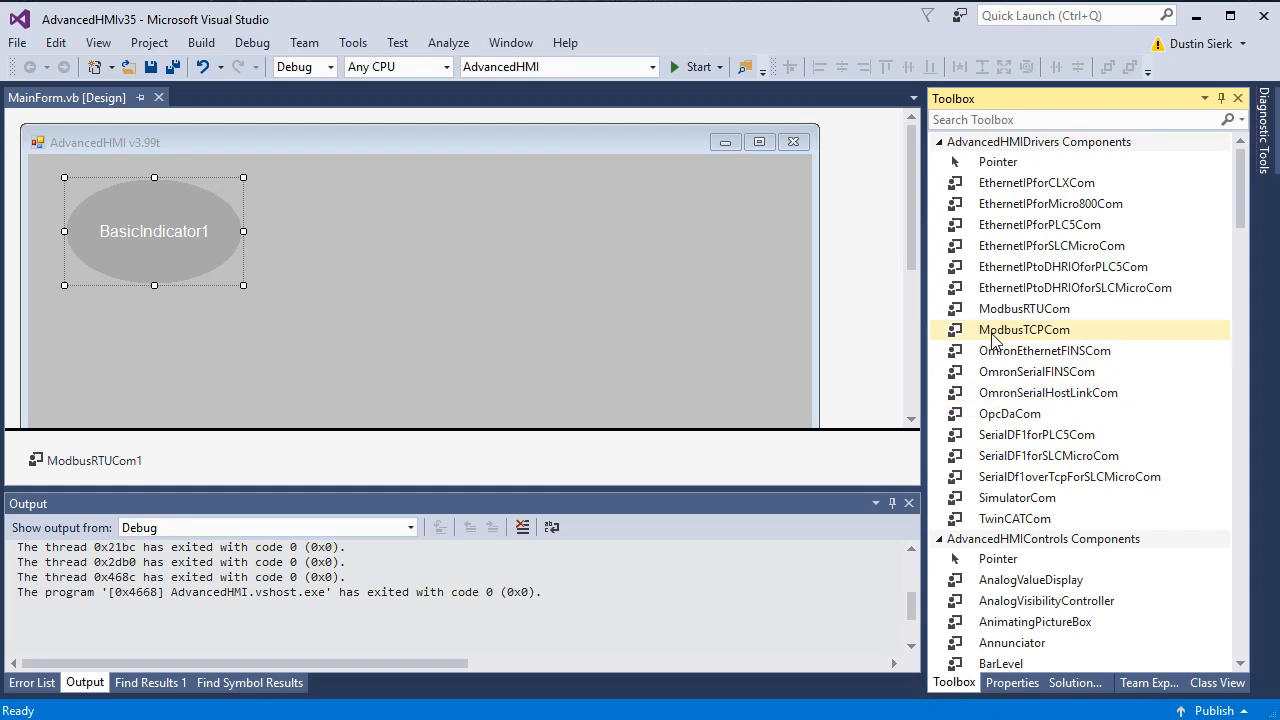
scroll(995, 352, down, 5)
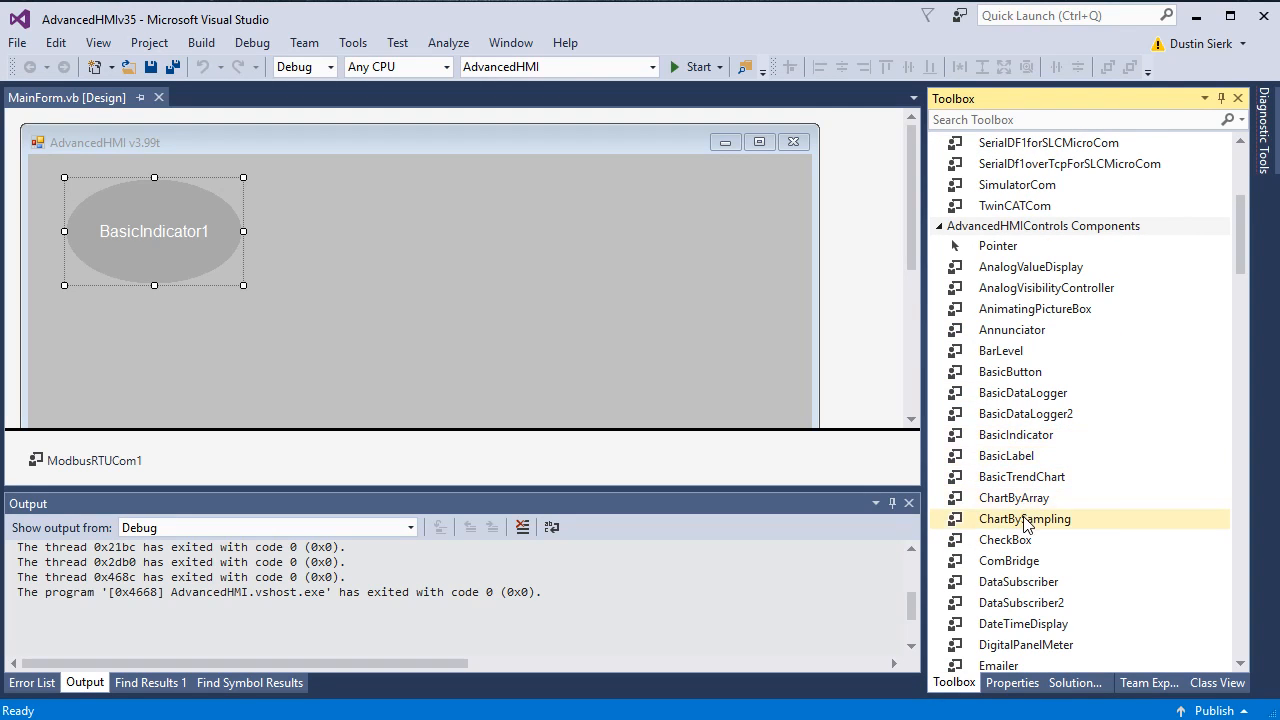
drag(1003, 371, 95, 304)
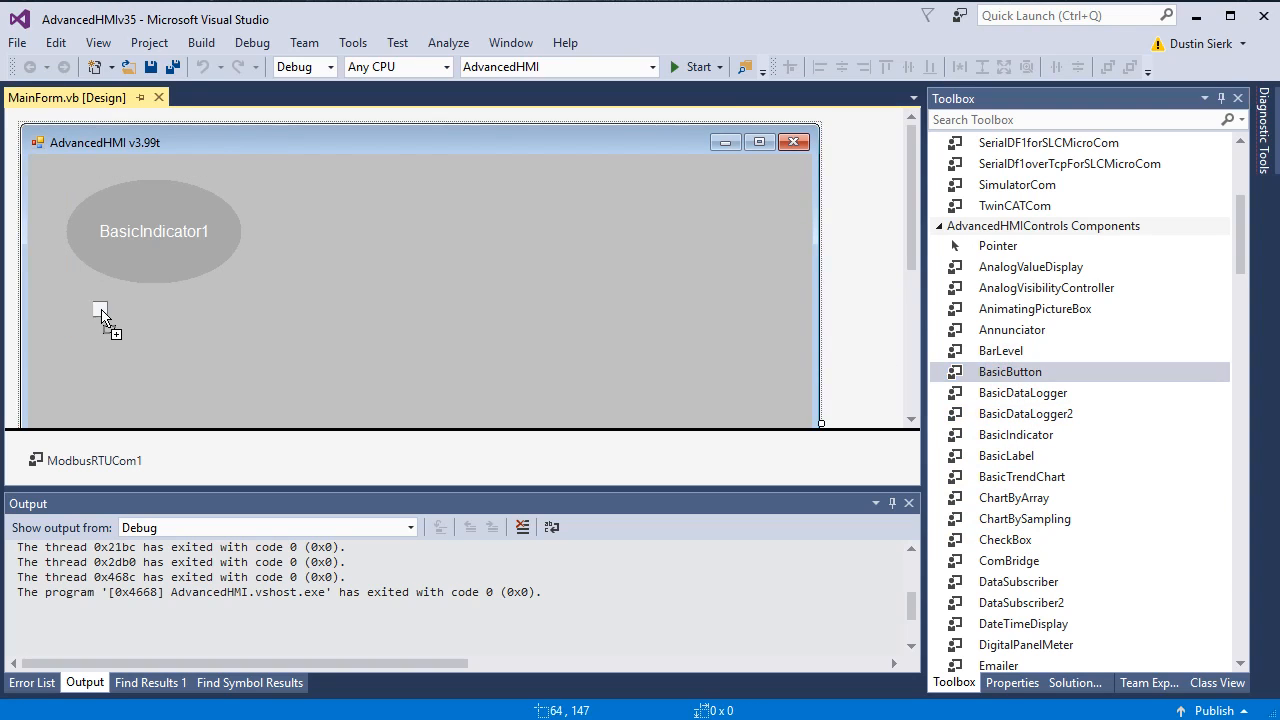
mouse_move(169, 325)
mouse_down()
mouse_move(251, 363)
mouse_move(183, 343)
mouse_up()
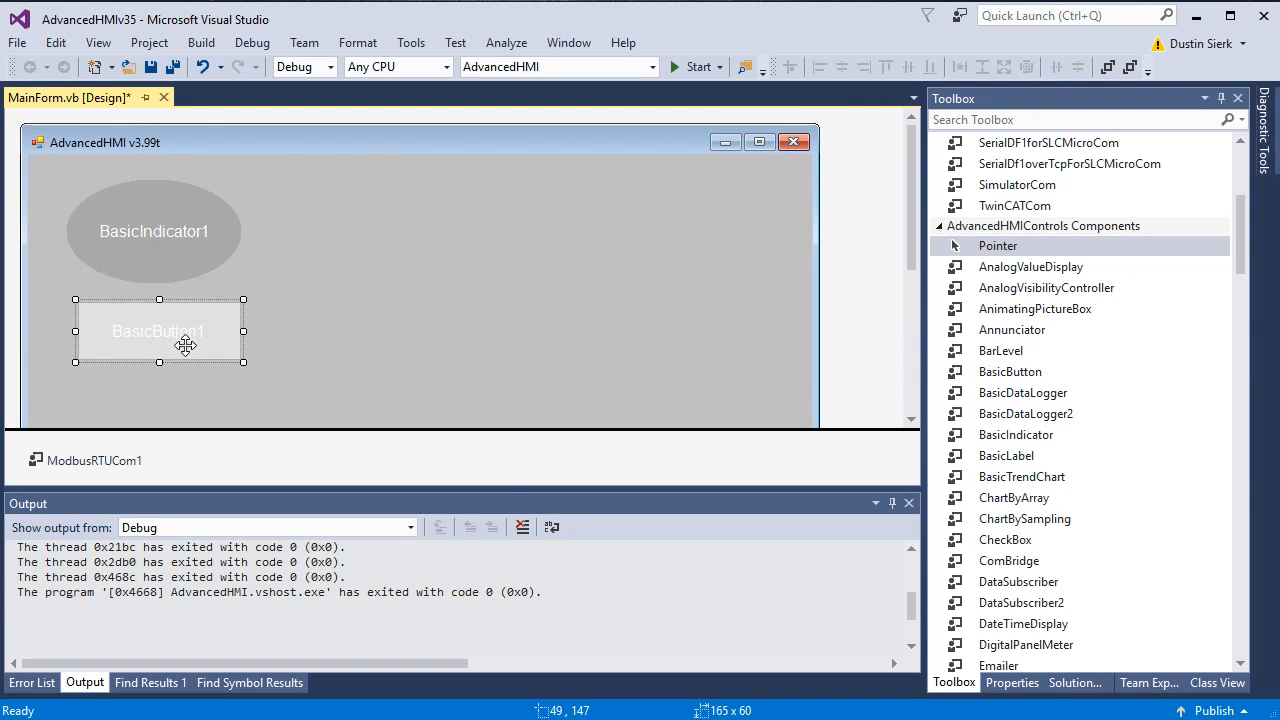
Step: Set the button's PLCAddressClick to 00002 and start the app
click(1013, 684)
scroll(1186, 520, down, 5)
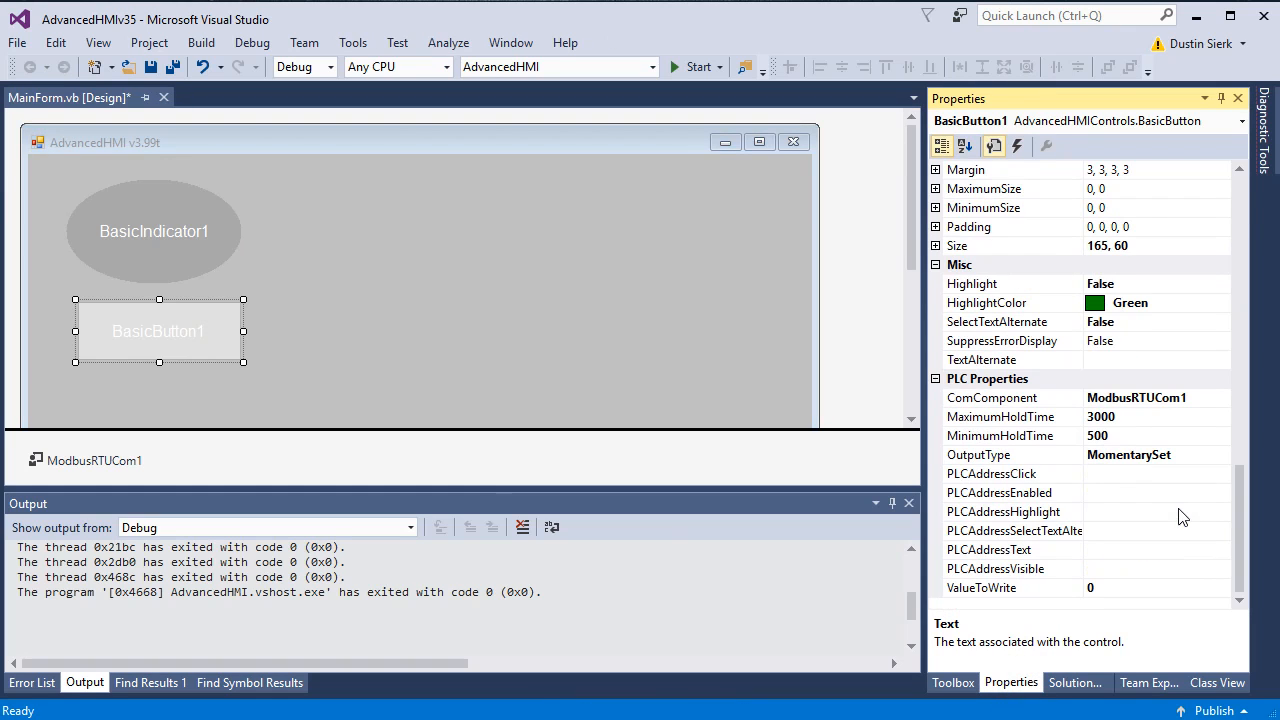
click(1108, 477)
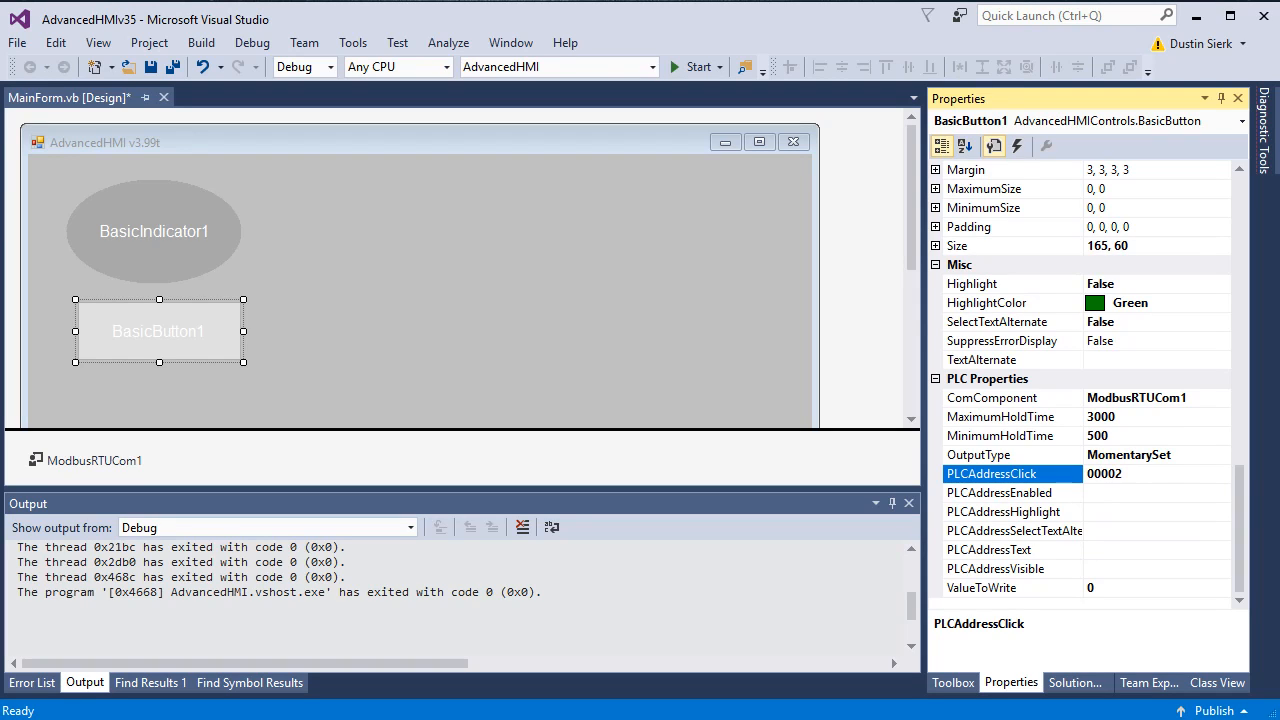
click(668, 62)
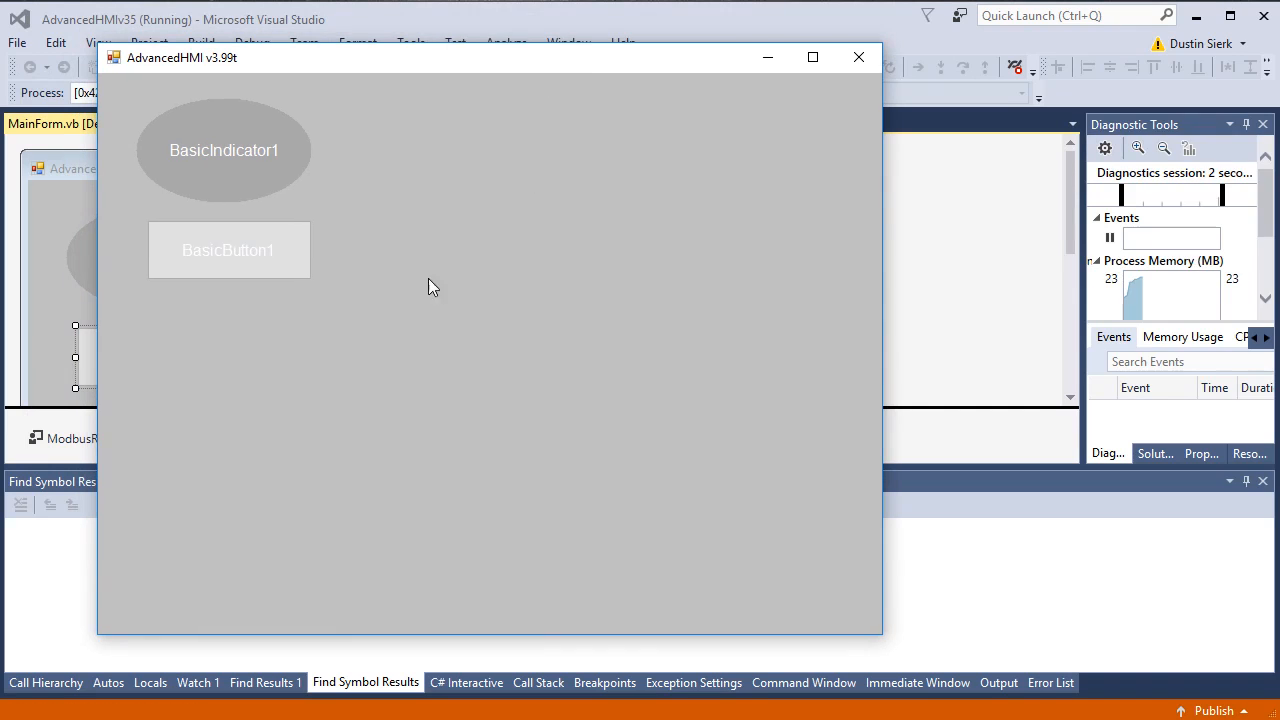
Step: Press BasicButton1 three times in the running app to test the PLC output, then close it
click(263, 257)
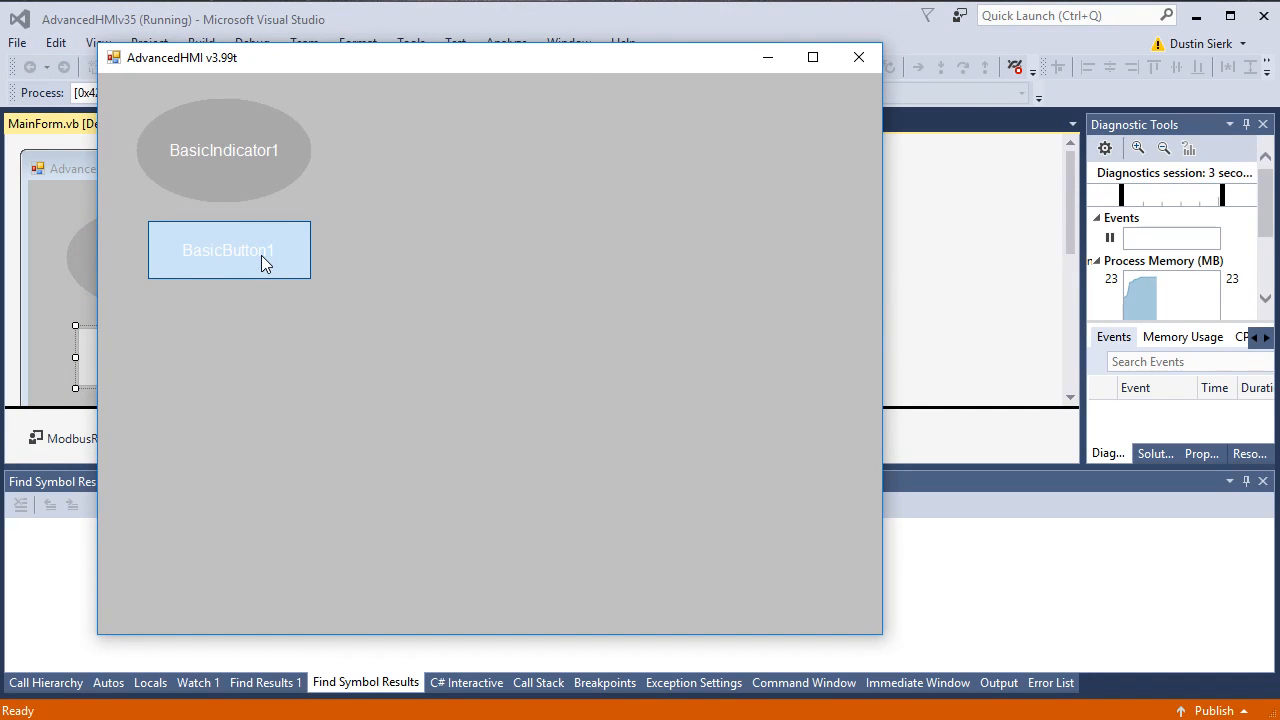
click(261, 256)
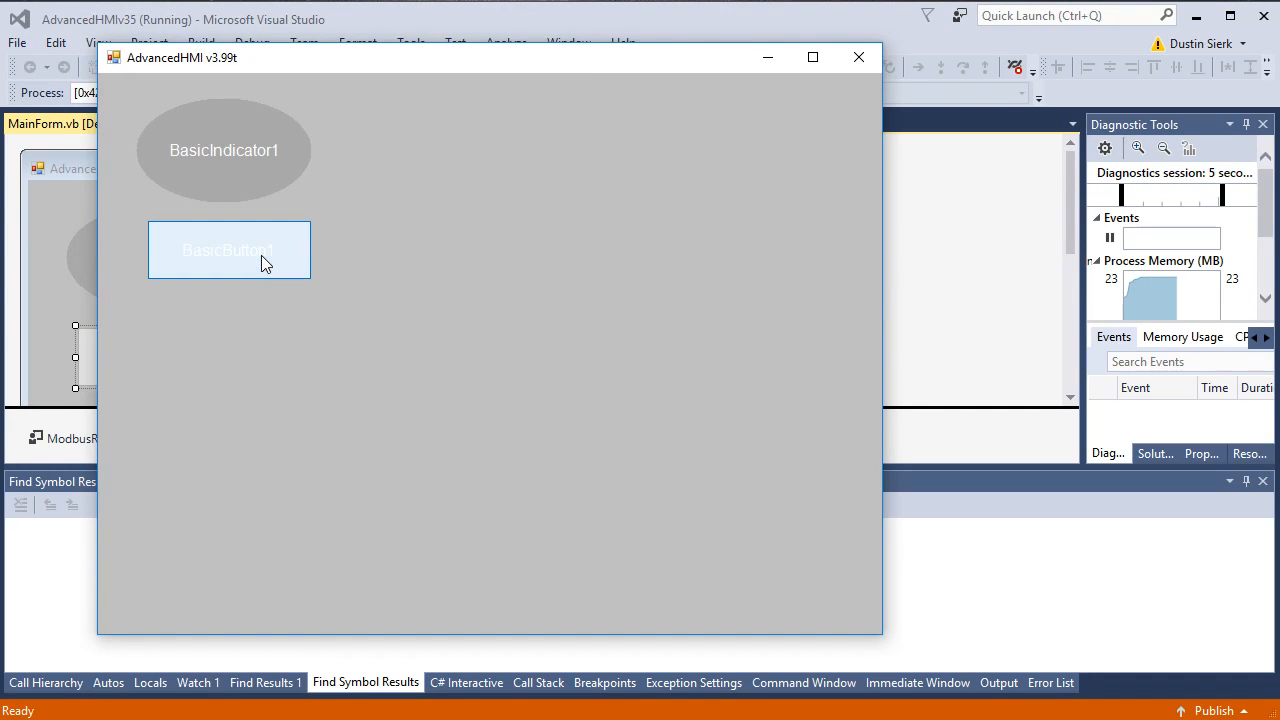
click(261, 256)
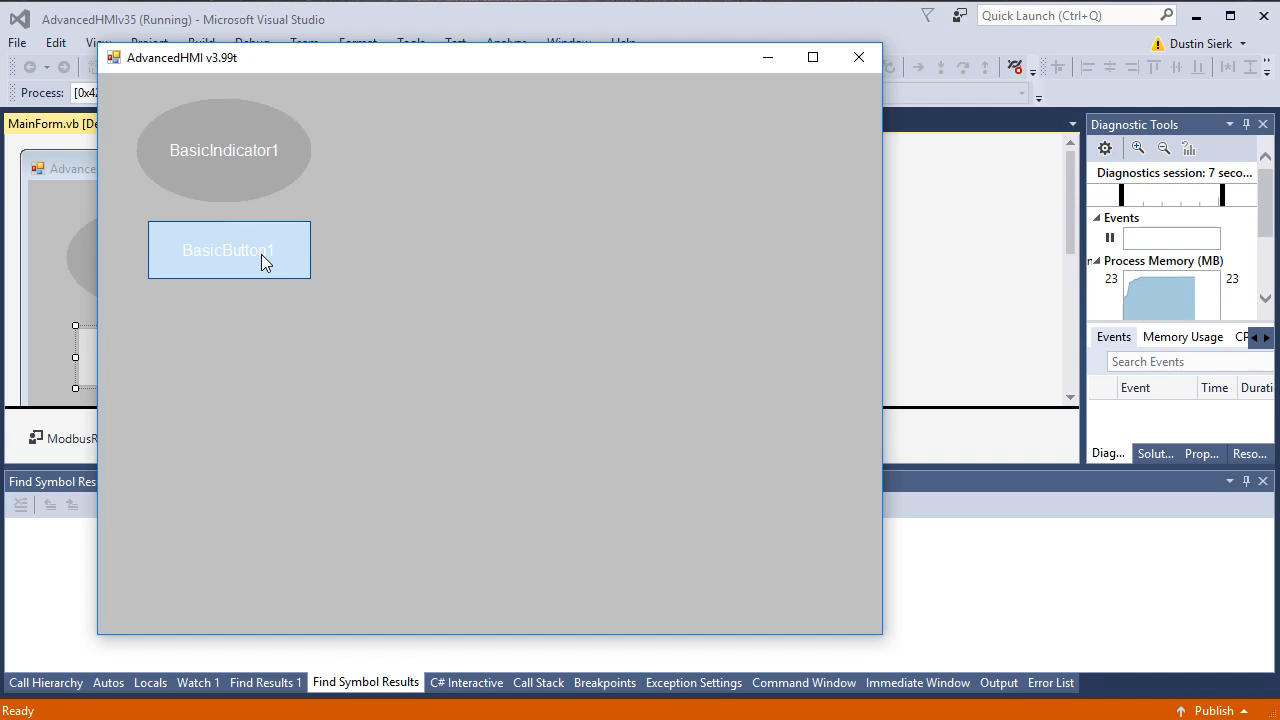
click(858, 58)
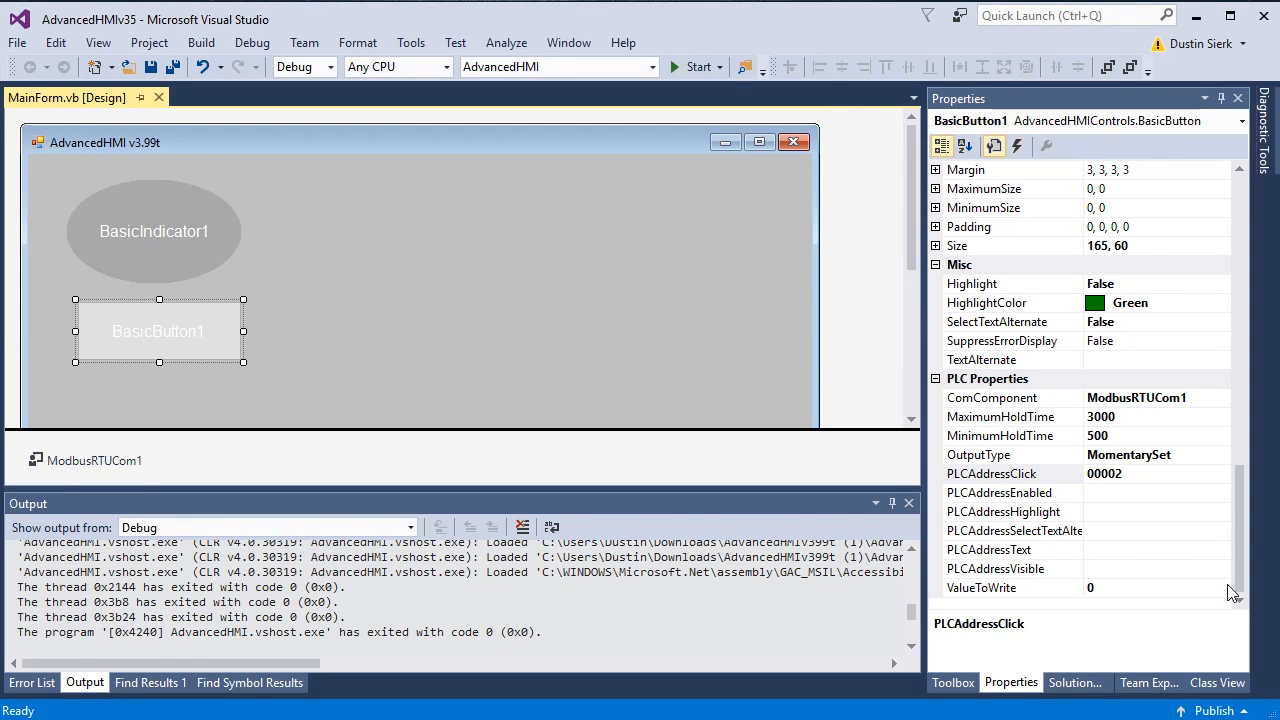
Step: Leave BasicButton1's OutputType at MomentarySet and reselect the form
click(1214, 459)
click(1221, 455)
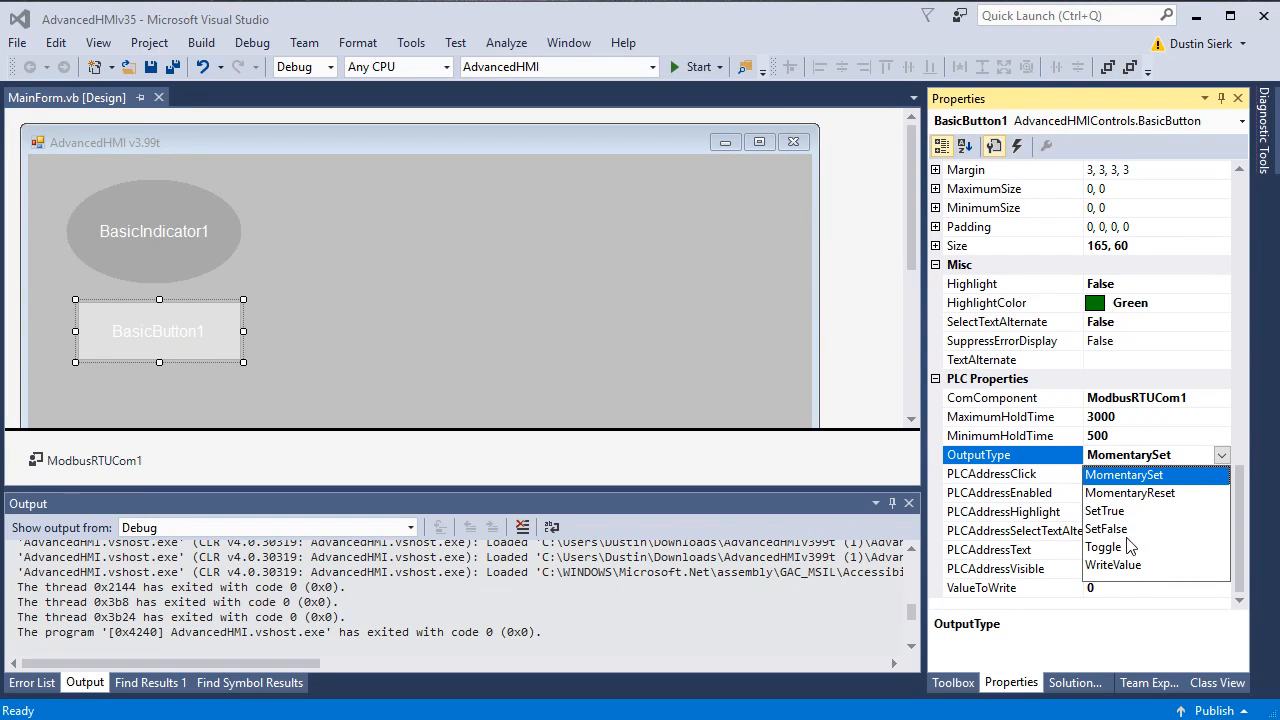
click(1234, 457)
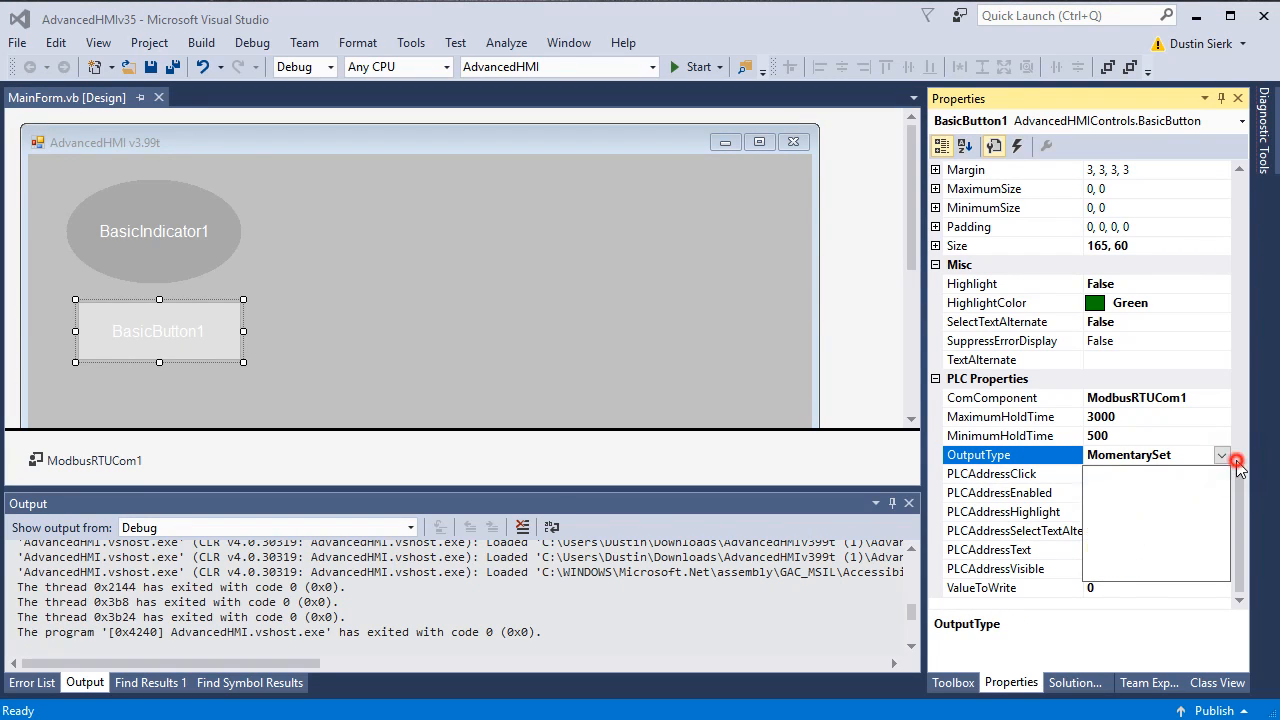
drag(1238, 462, 1262, 184)
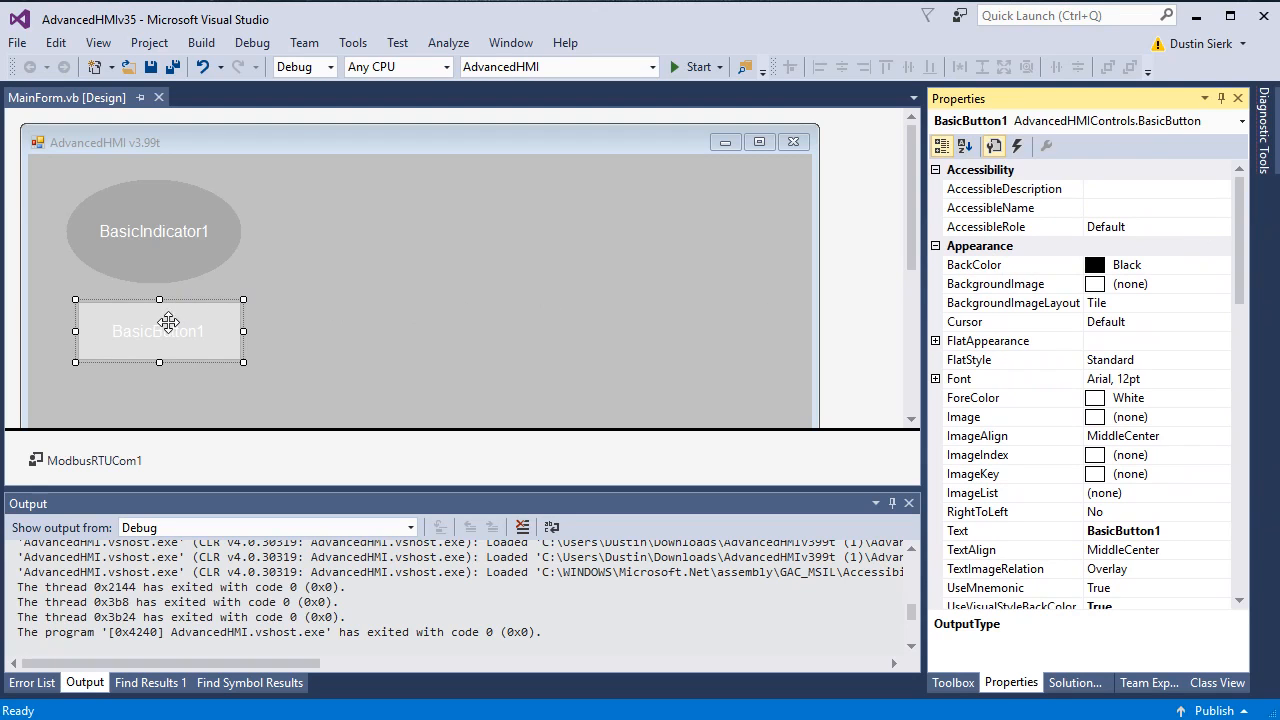
click(346, 288)
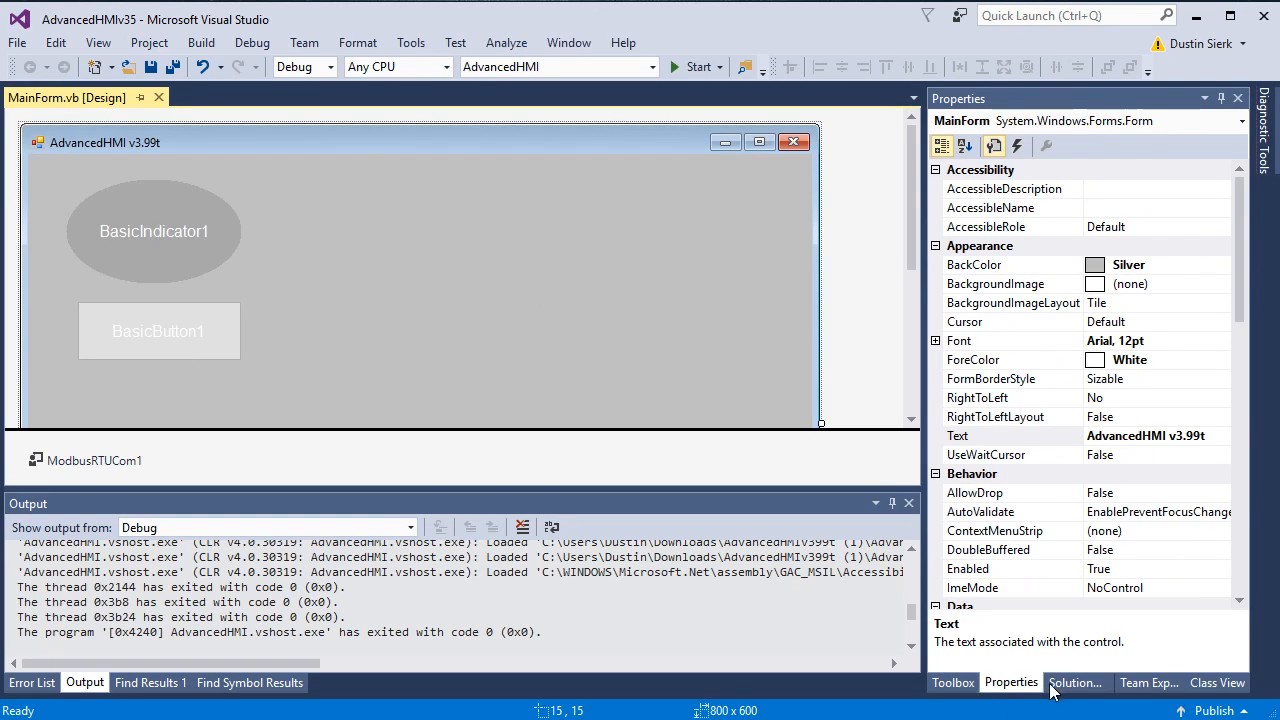
Step: Draw a new Gauge control from the Toolbox onto the form
click(1072, 683)
click(948, 684)
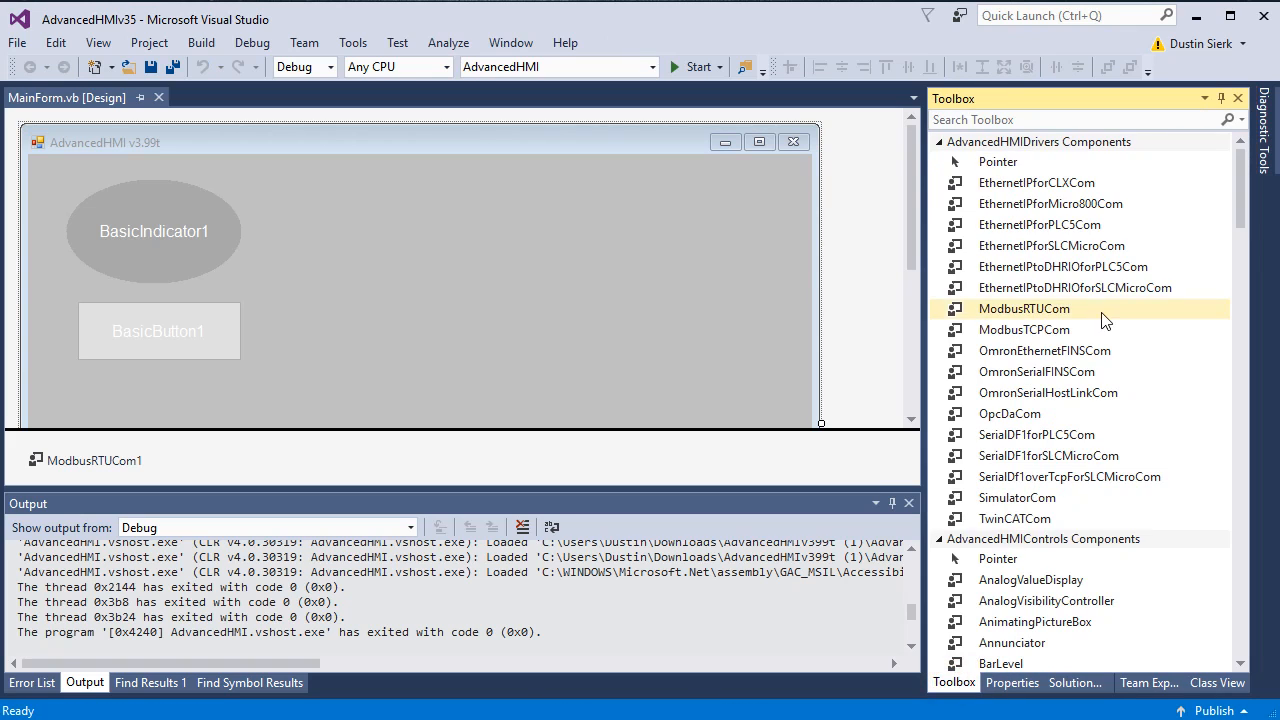
scroll(1090, 310, down, 6)
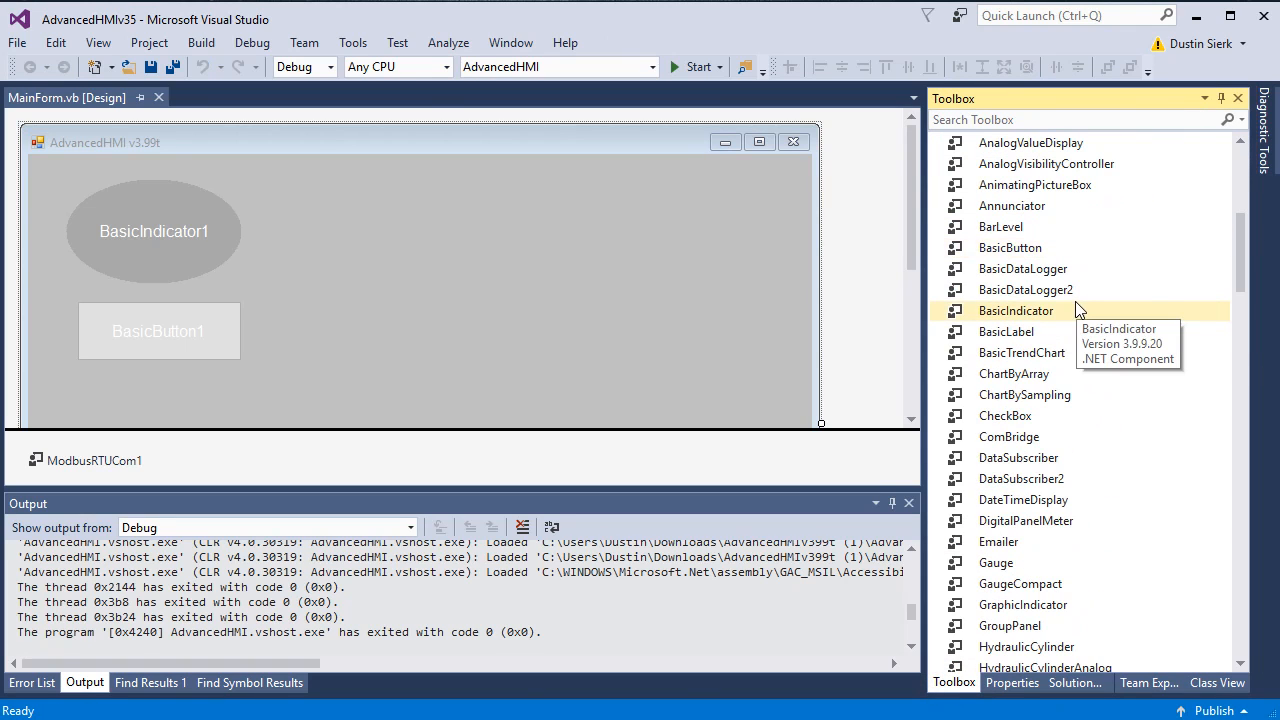
scroll(1065, 360, down, 4)
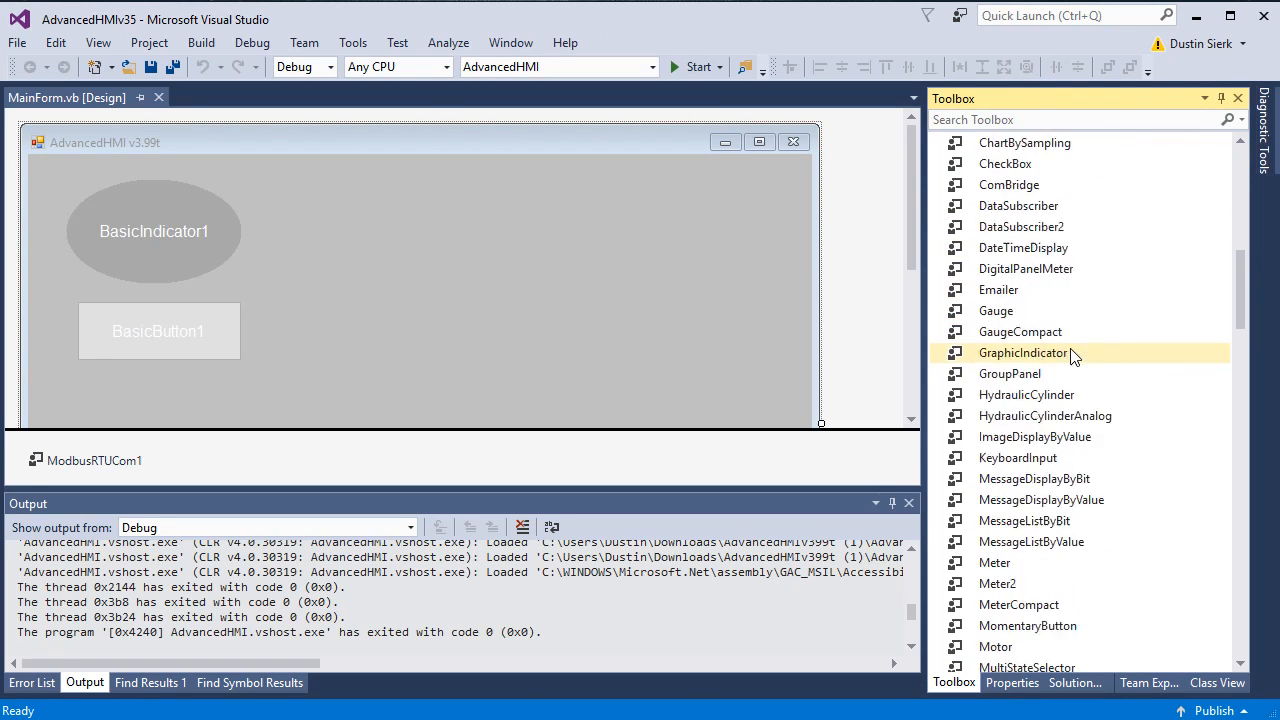
scroll(1047, 400, up, 2)
click(1012, 437)
drag(333, 182, 647, 398)
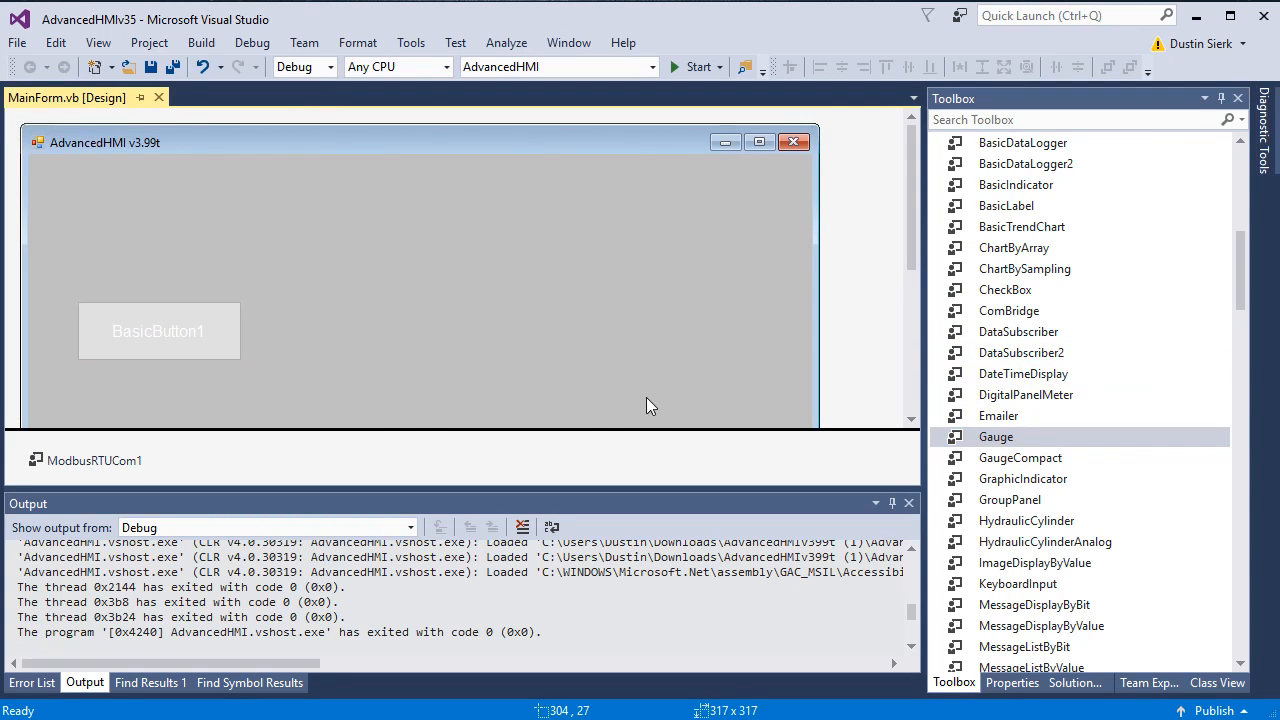
Step: Set the gauge's Maximum property to 4095
click(1011, 683)
scroll(1160, 442, down, 10)
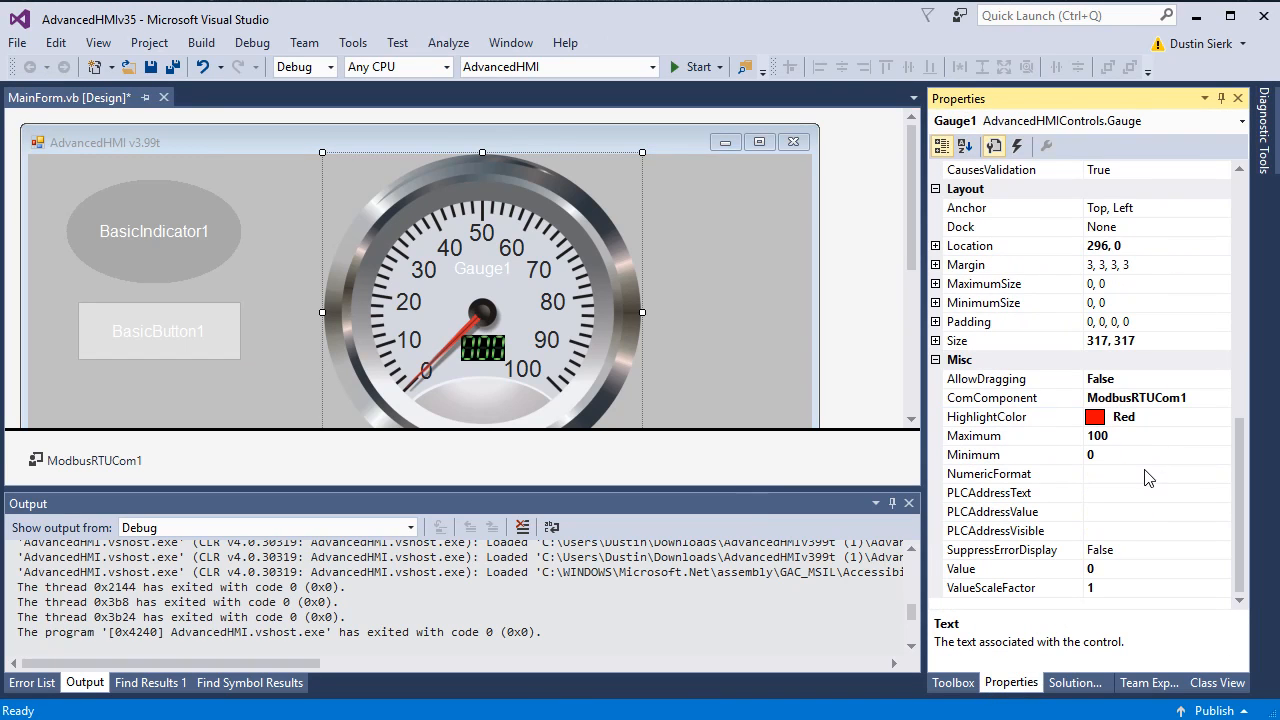
click(1100, 437)
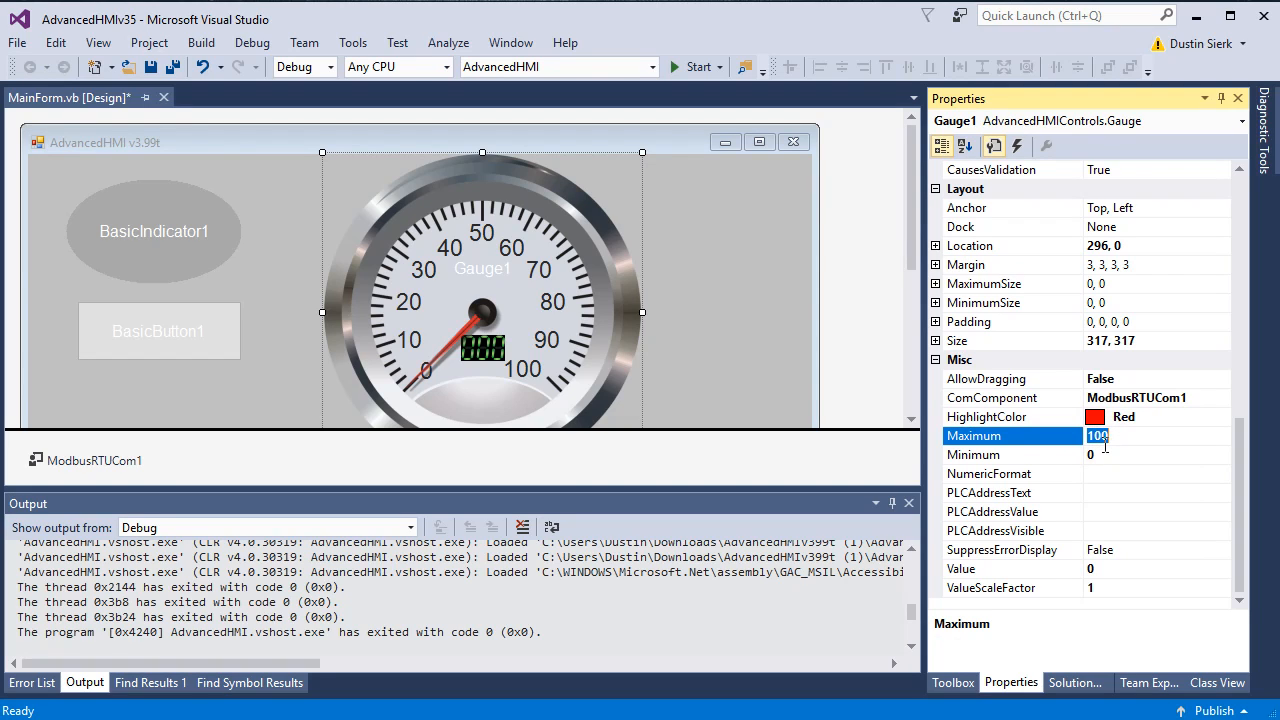
text(4095)
key(Return)
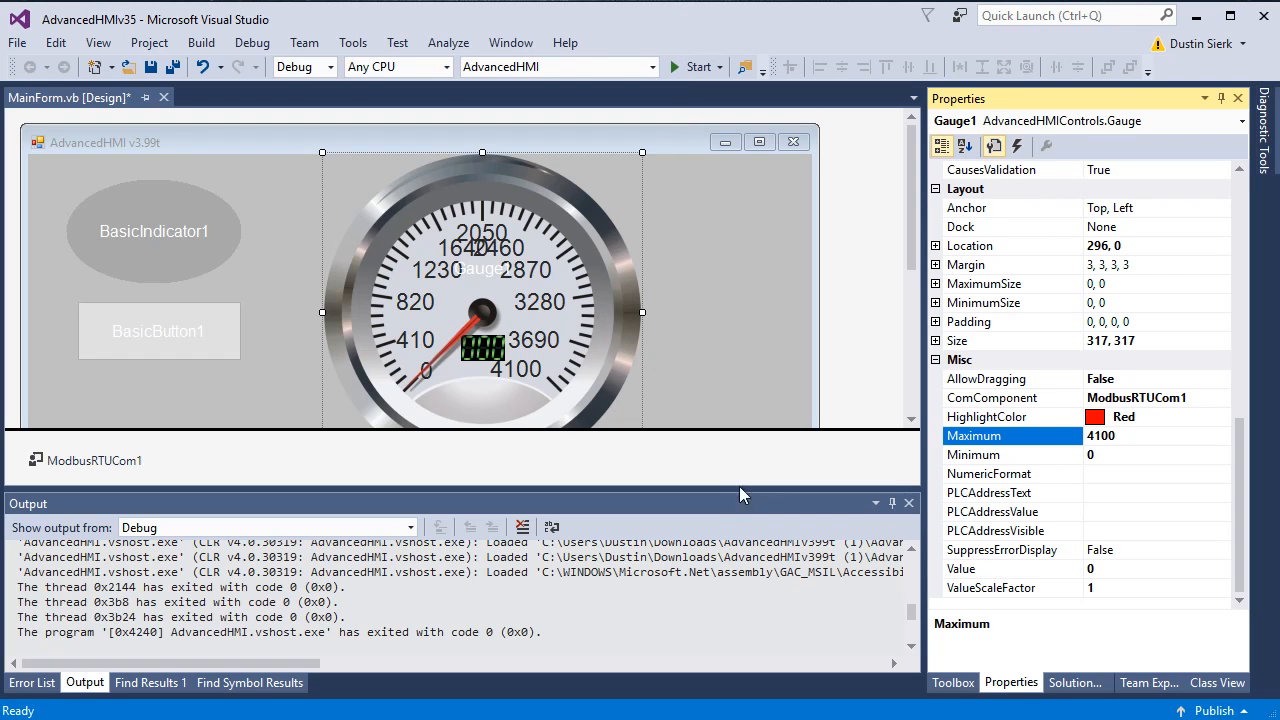
Step: Resize the gauge to 449 x 449, set PLCAddressValue to 40001, and build and run
drag(720, 488, 720, 596)
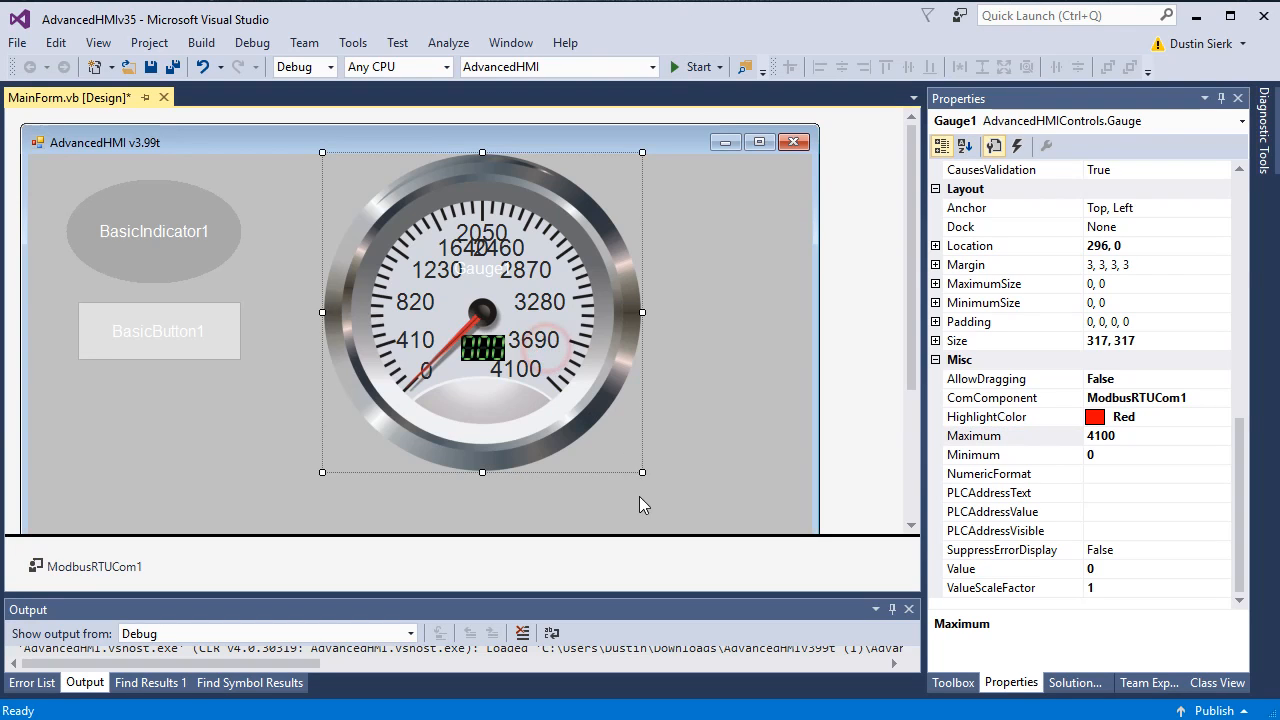
drag(640, 472, 774, 550)
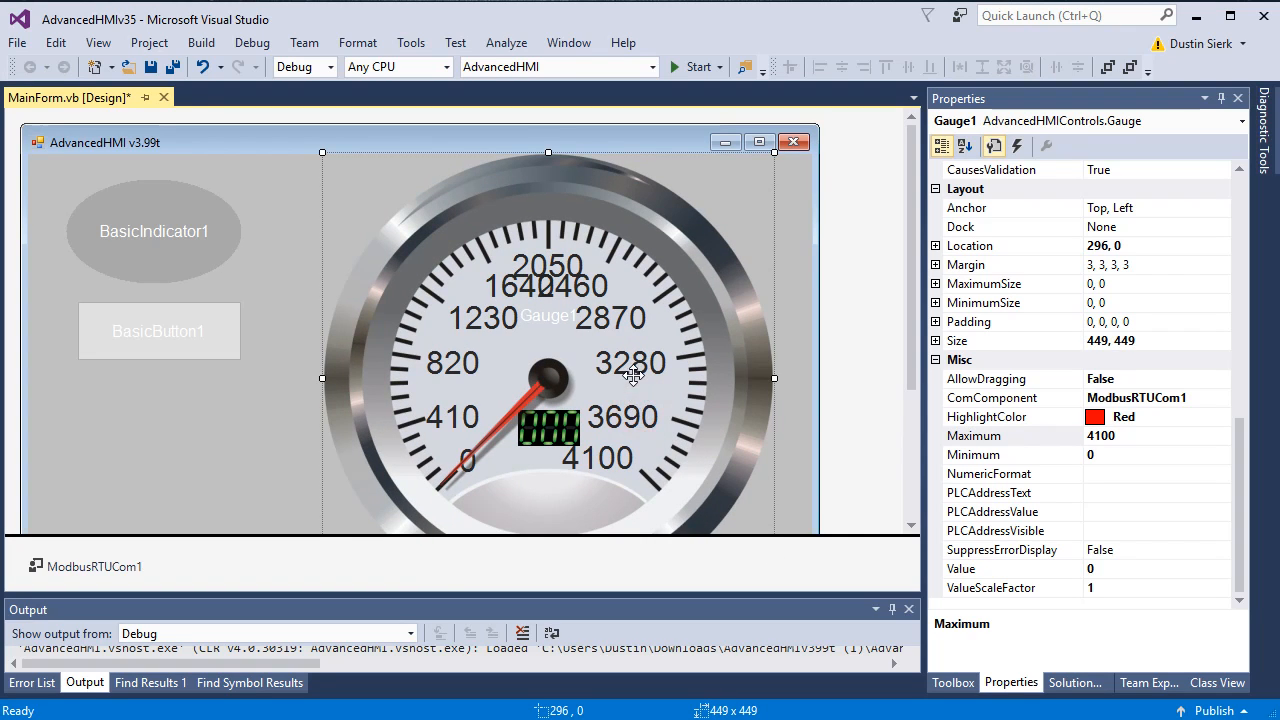
click(1112, 473)
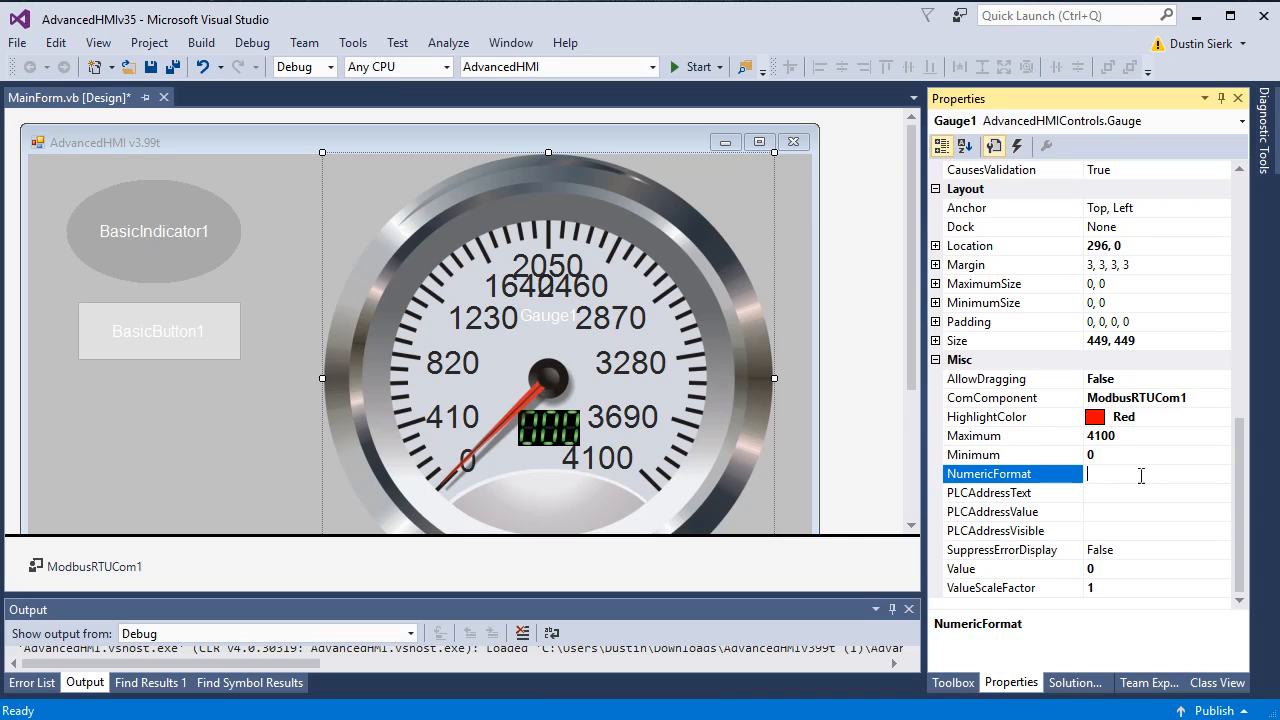
click(1108, 514)
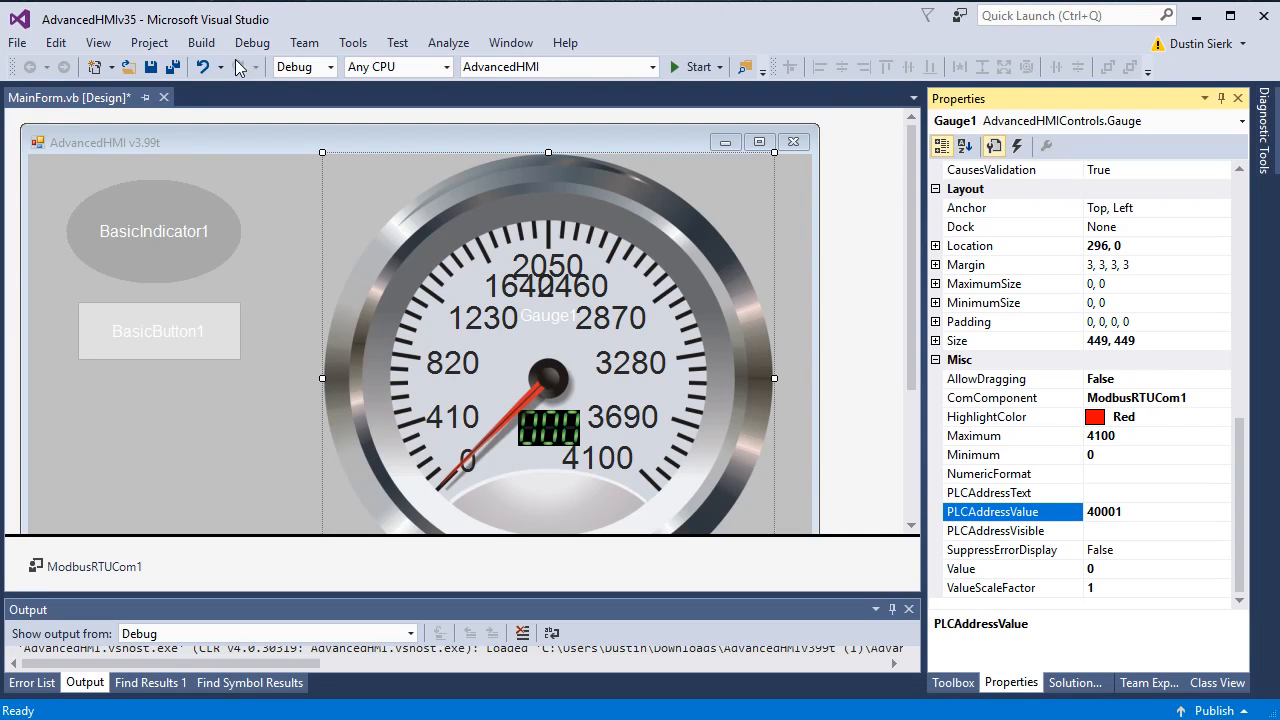
click(677, 67)
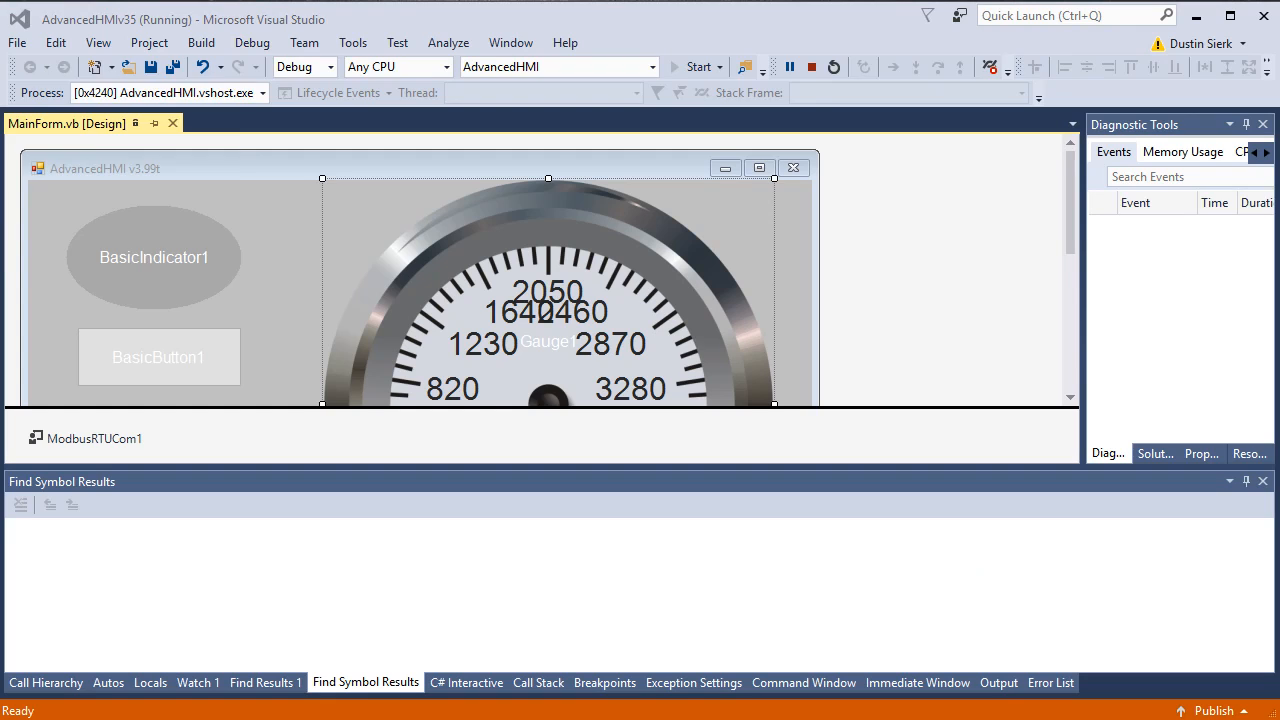
Step: Bring the running HMI window into view, watch the live gauge, then close it
drag(480, 2, 674, 76)
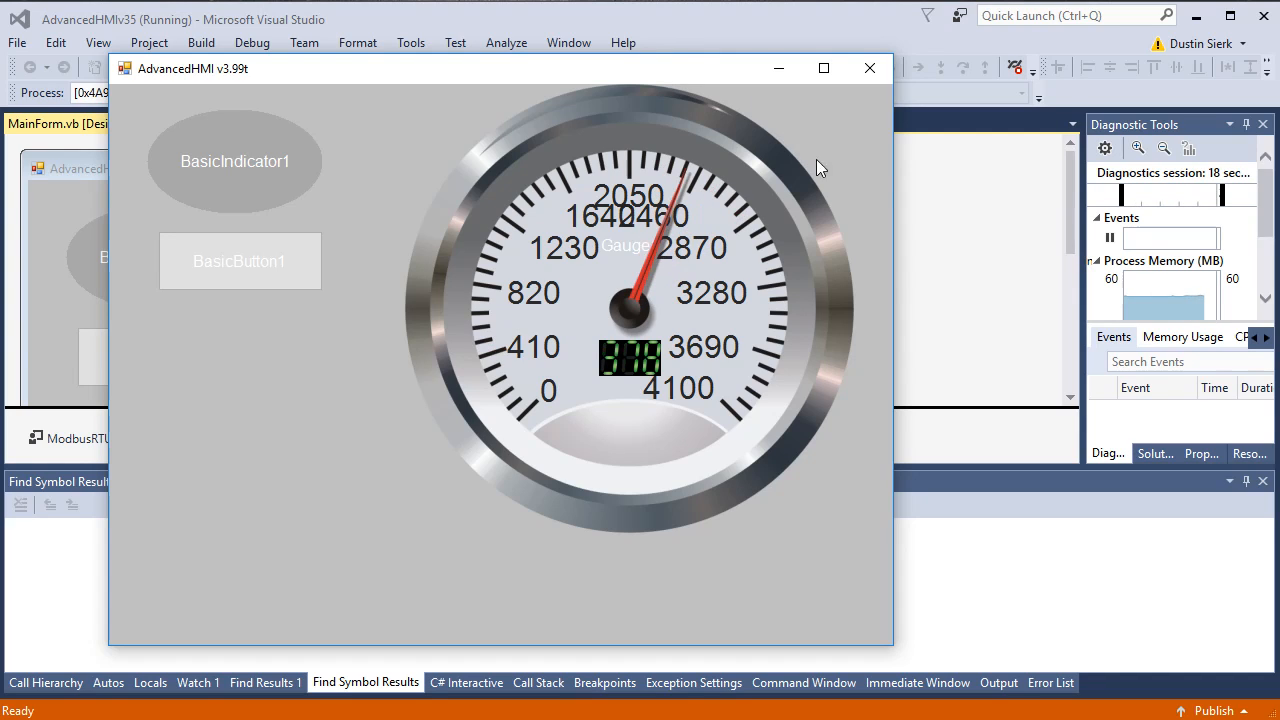
click(866, 70)
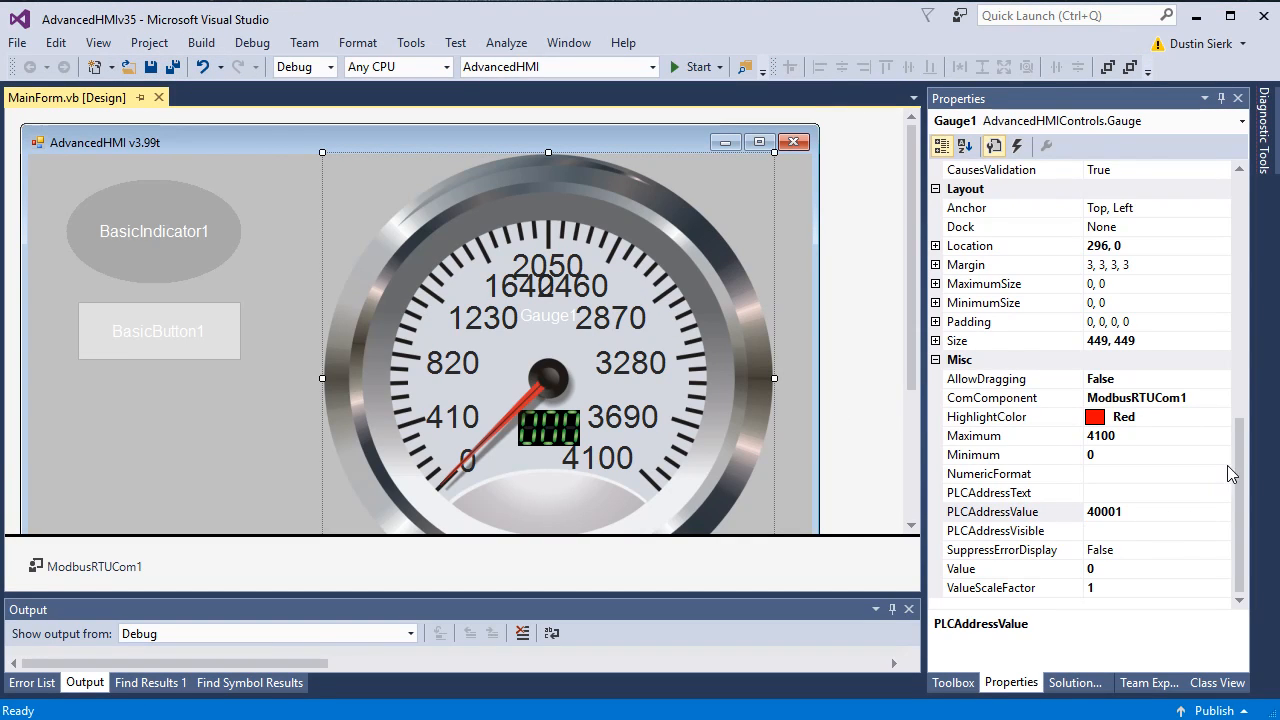
Step: Drop an AnalogValueDisplay from the AdvancedHMI Controls toolbox below BasicButton1
click(1239, 456)
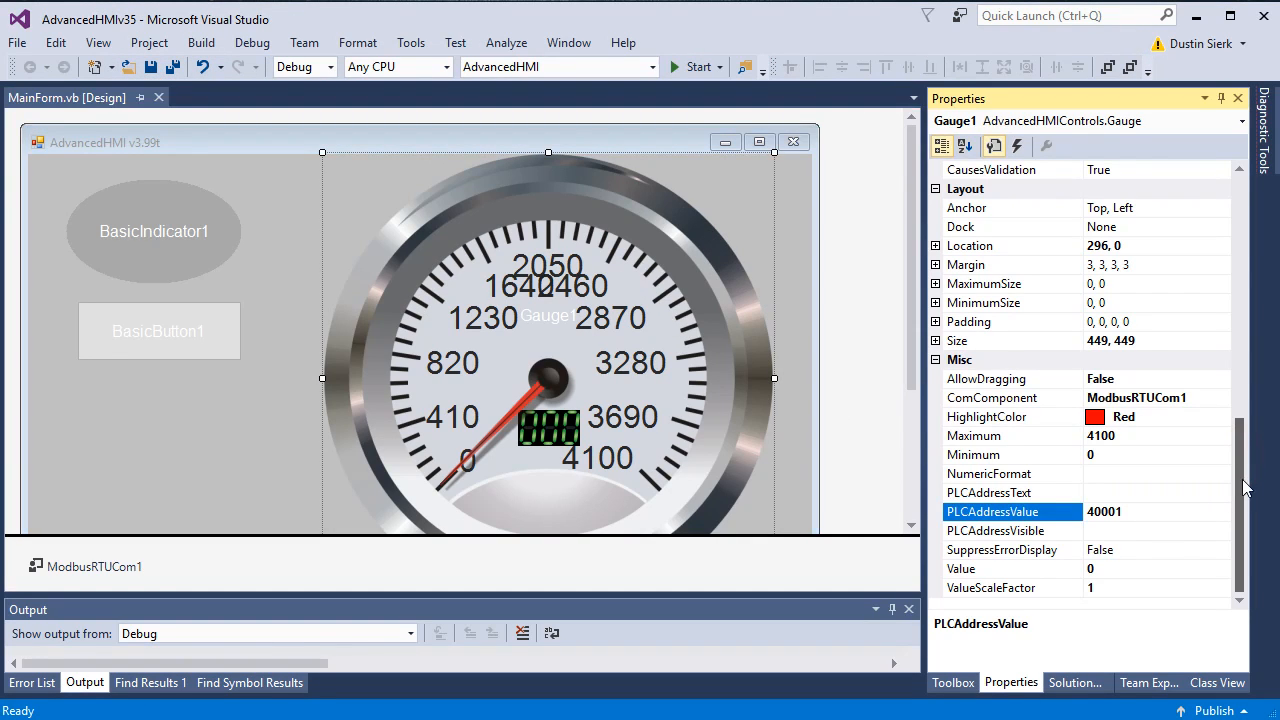
drag(1246, 470, 1230, 205)
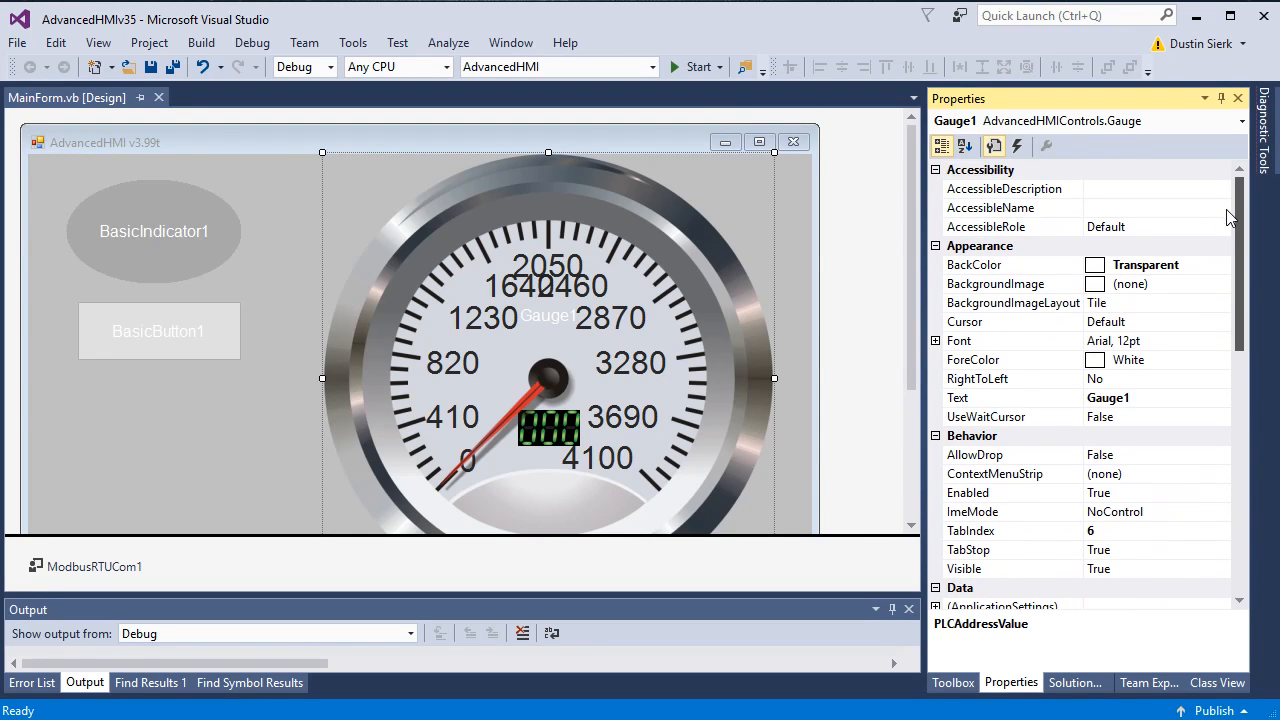
scroll(1230, 217, down, 10)
click(1070, 688)
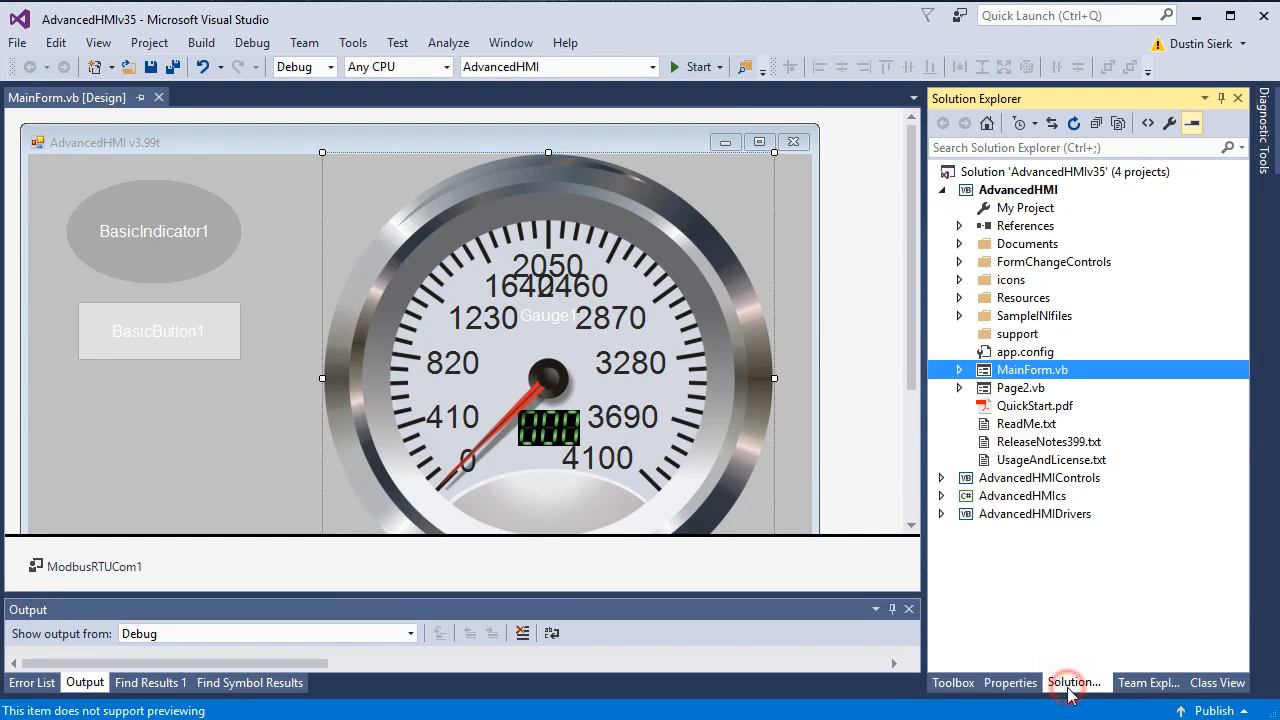
click(953, 683)
scroll(1190, 385, down, 4)
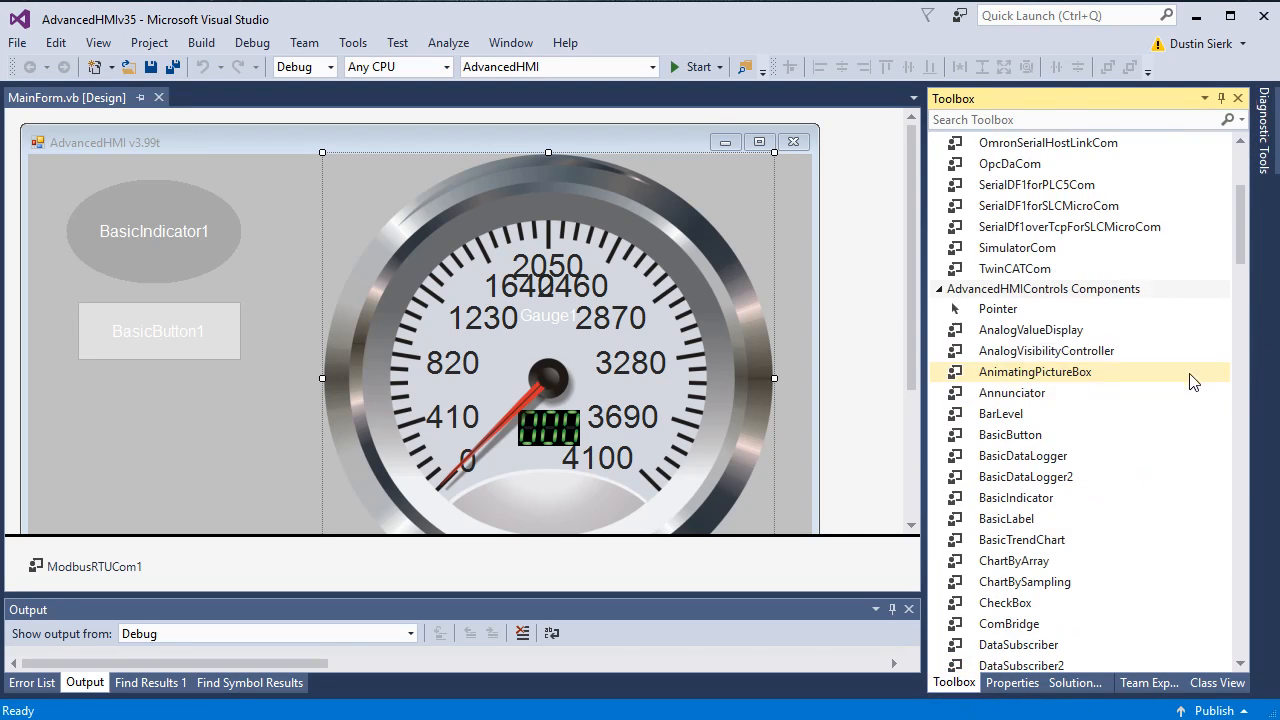
scroll(1185, 395, down, 1)
scroll(1115, 436, down, 1)
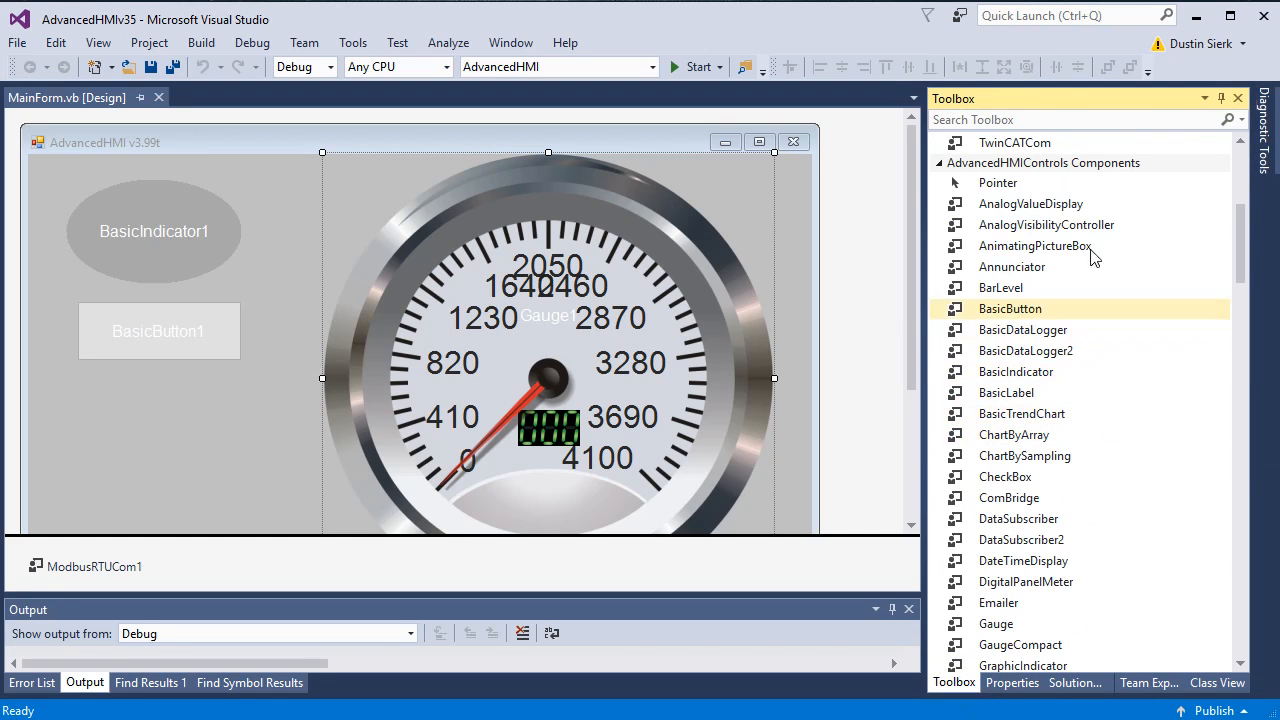
drag(1013, 213, 100, 420)
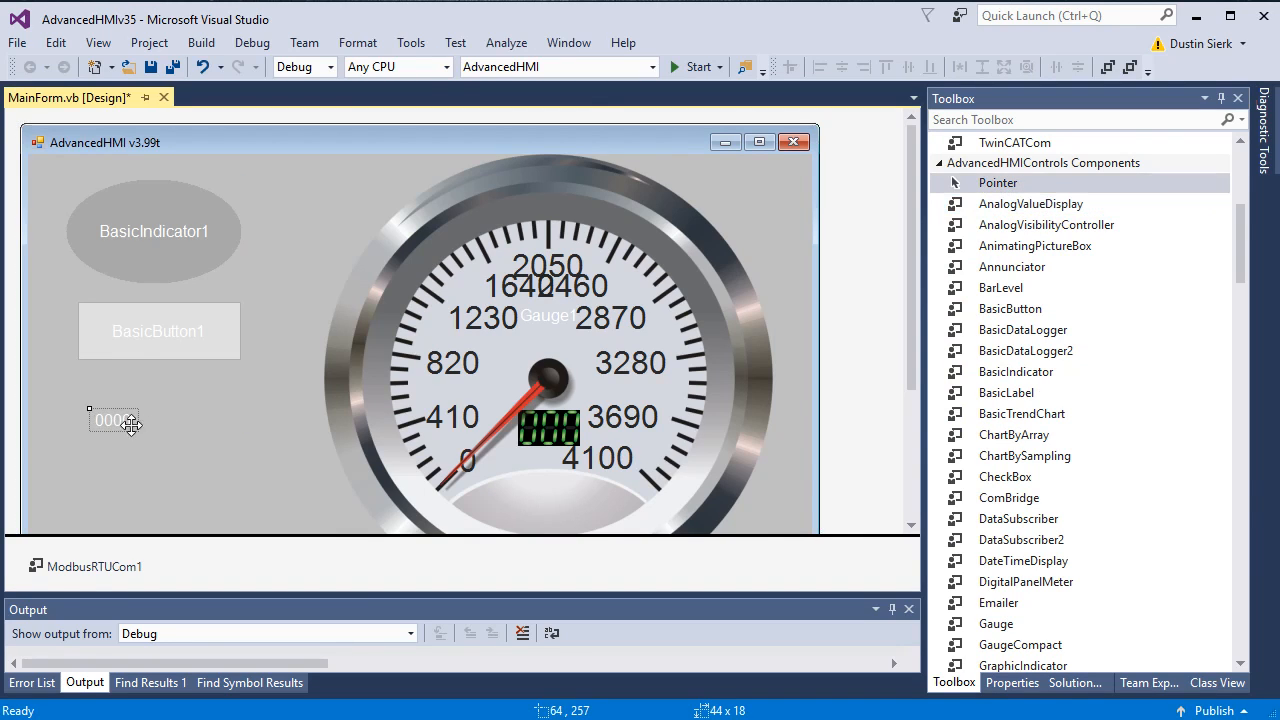
Step: Set the value display's font to Arial 24pt
click(1012, 683)
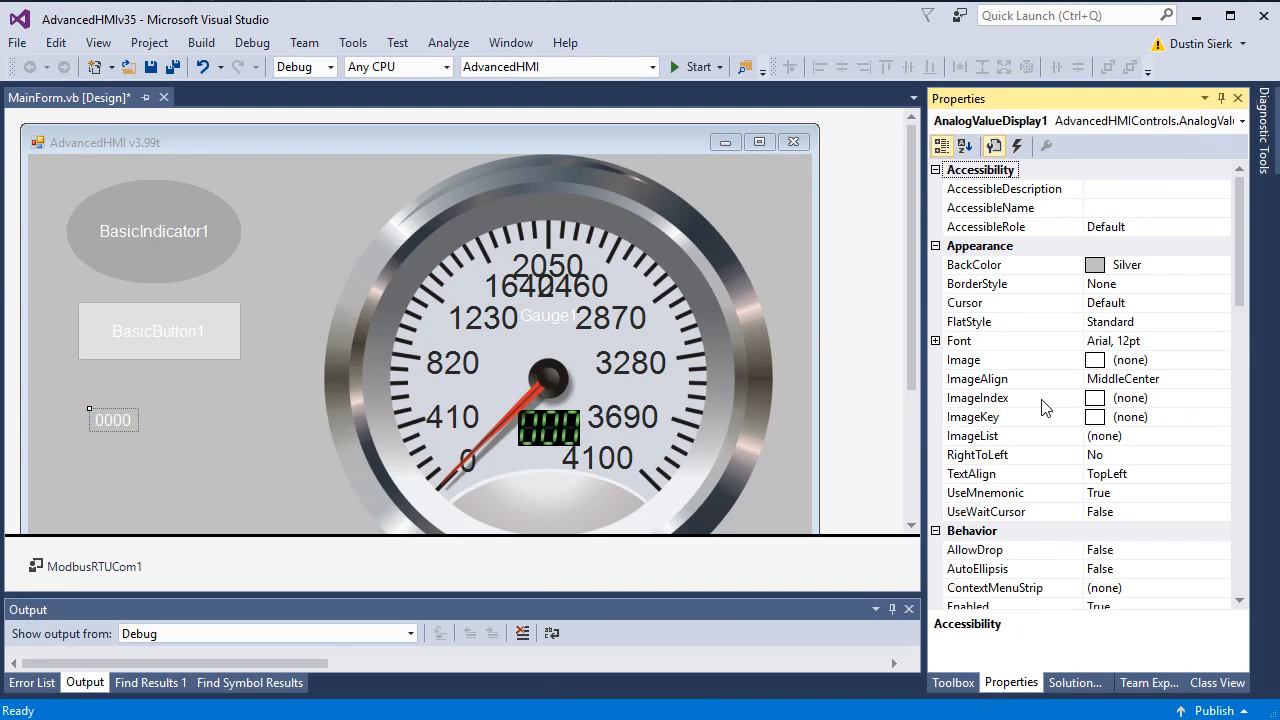
scroll(1242, 330, down, 10)
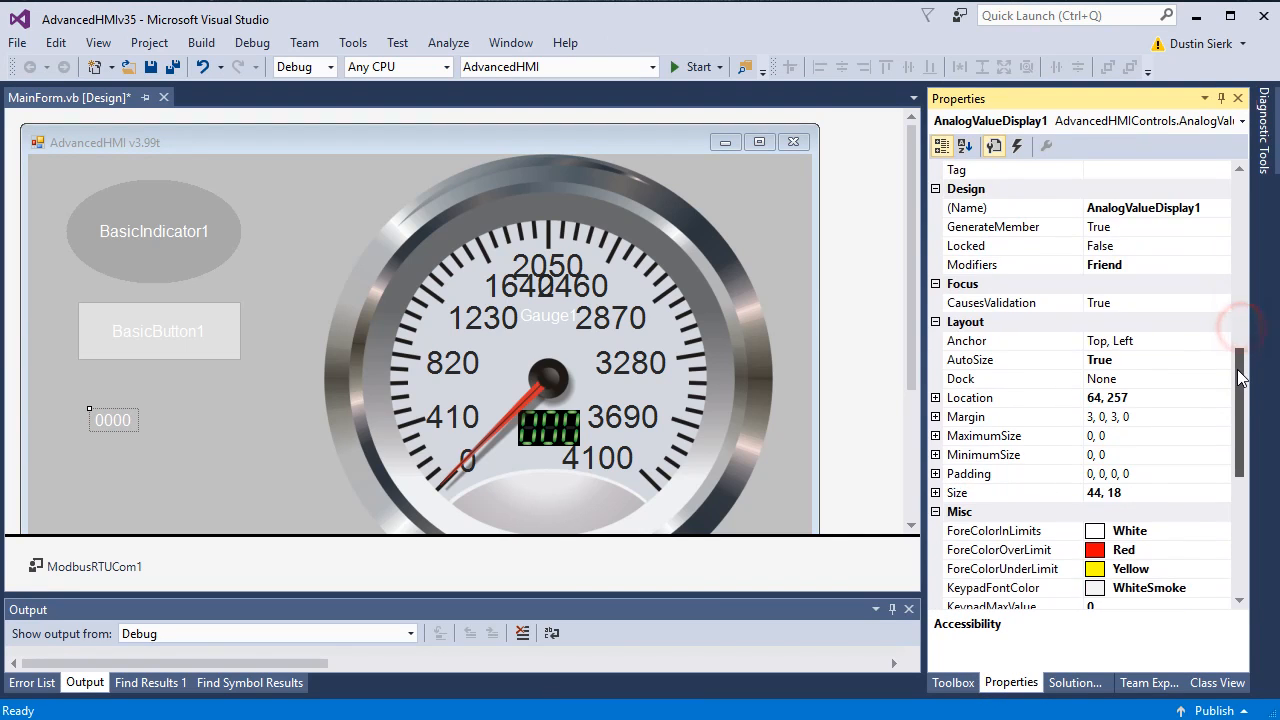
drag(1240, 378, 1230, 475)
scroll(1196, 315, up, 12)
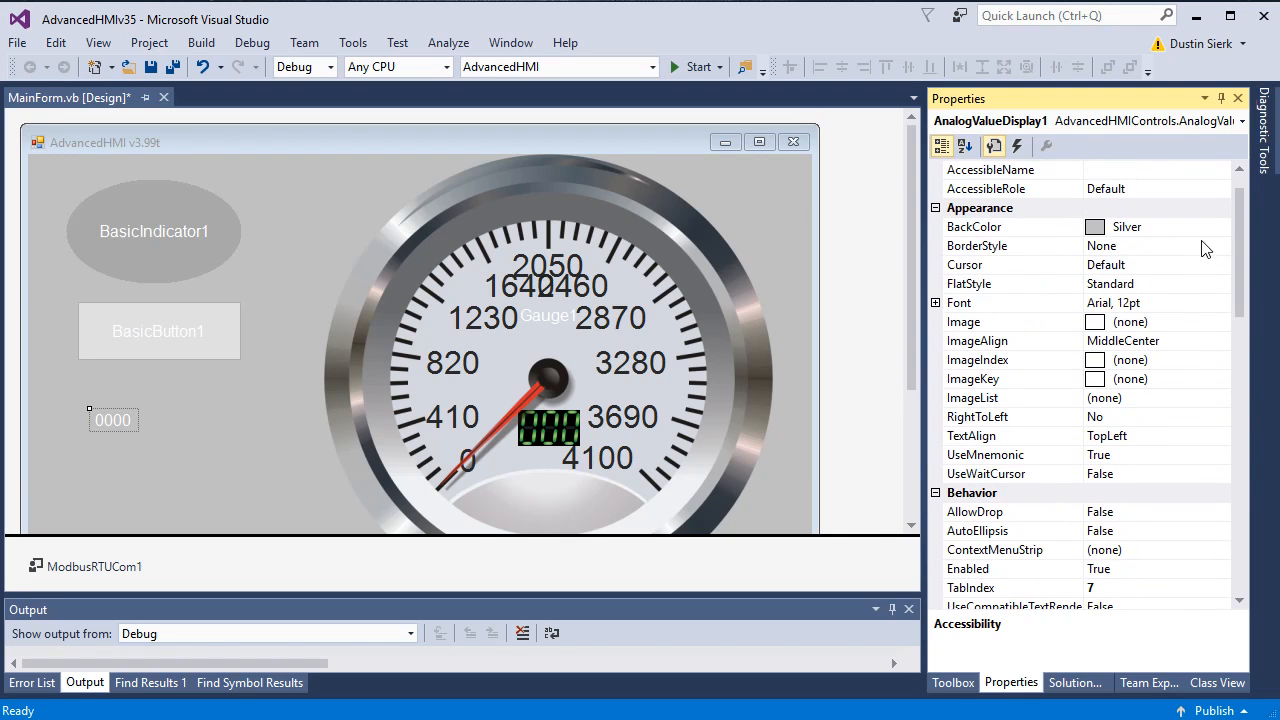
click(1218, 302)
click(1222, 302)
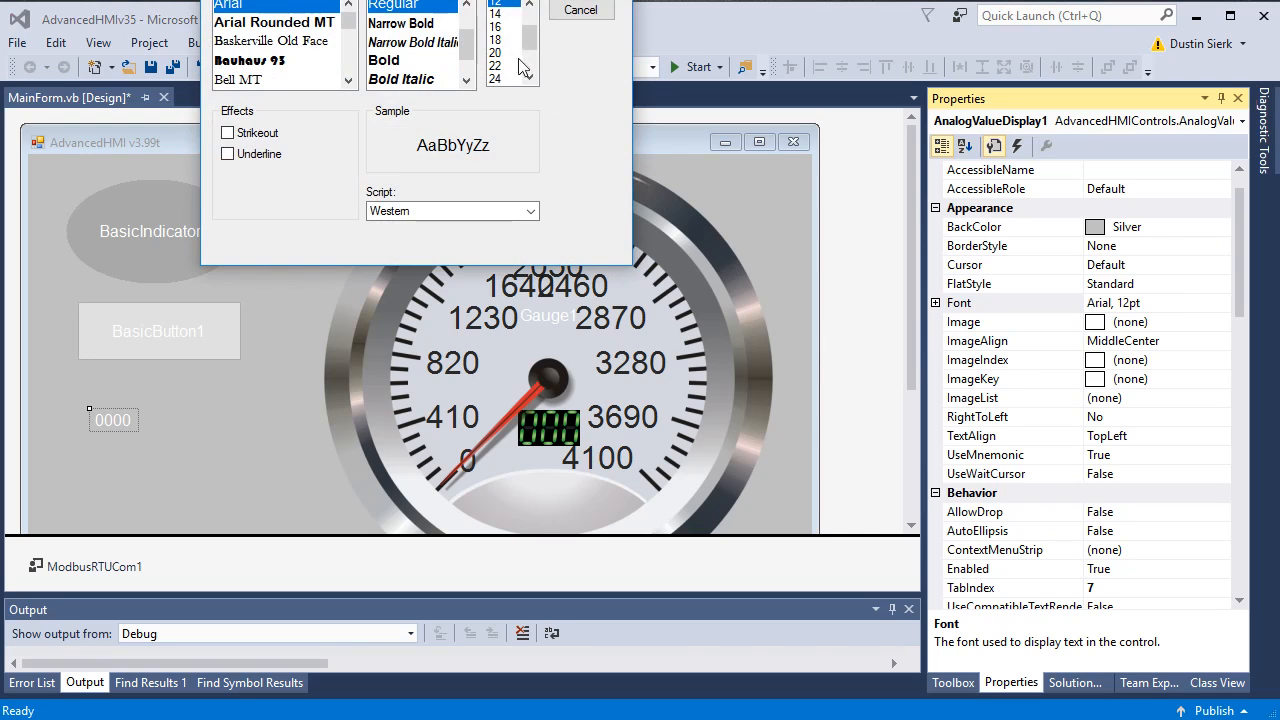
click(497, 79)
click(635, 80)
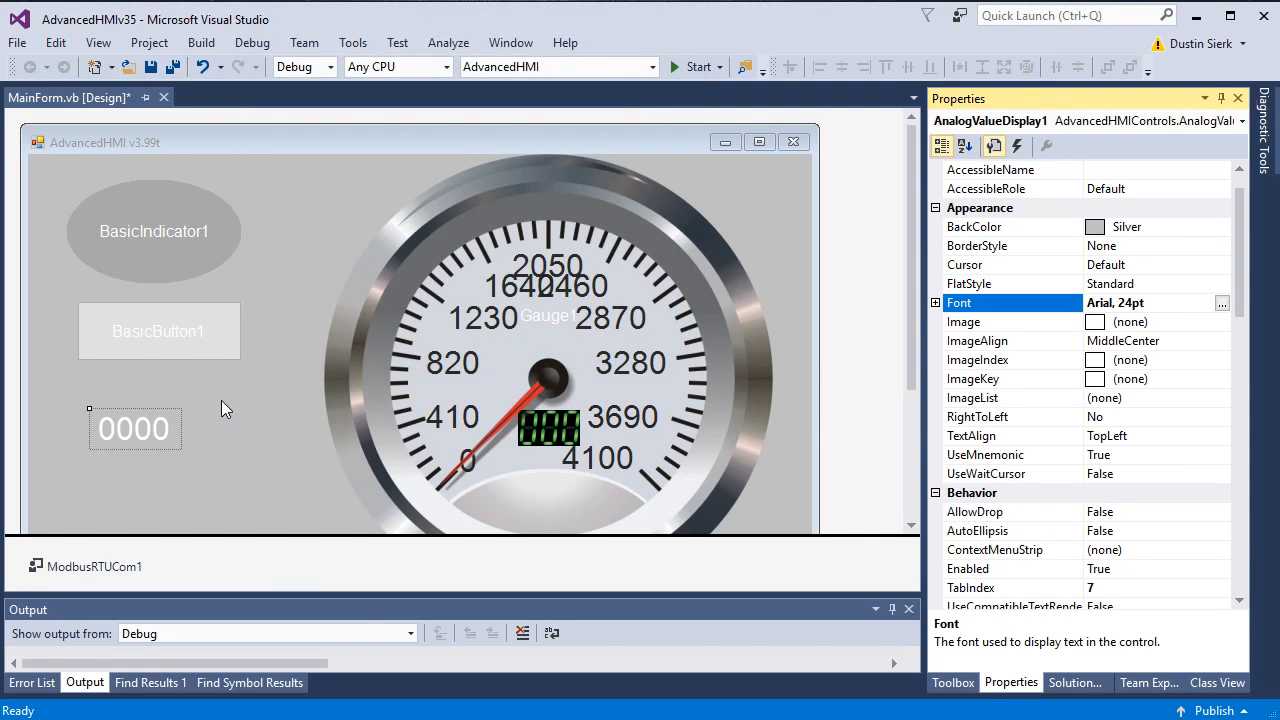
Step: Begin entering F40002 as the display's PLCAddressValue
click(1239, 523)
click(1239, 523)
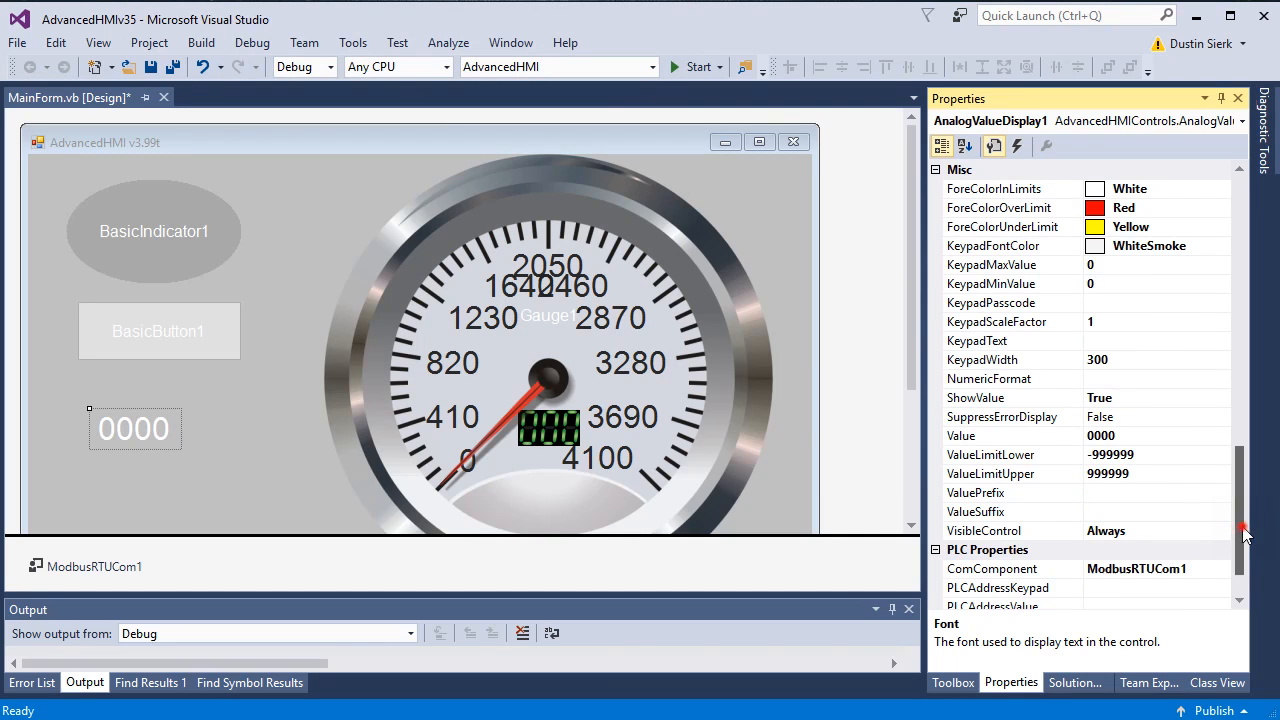
drag(1238, 515, 1238, 541)
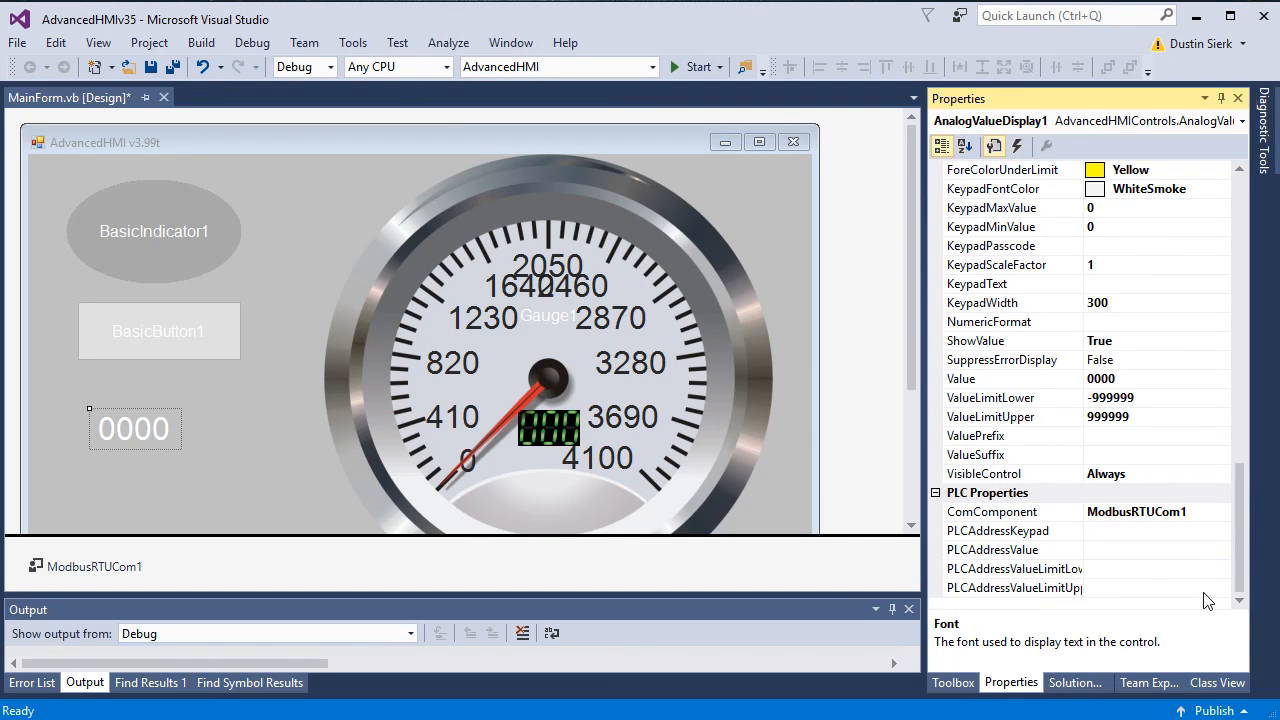
click(1108, 551)
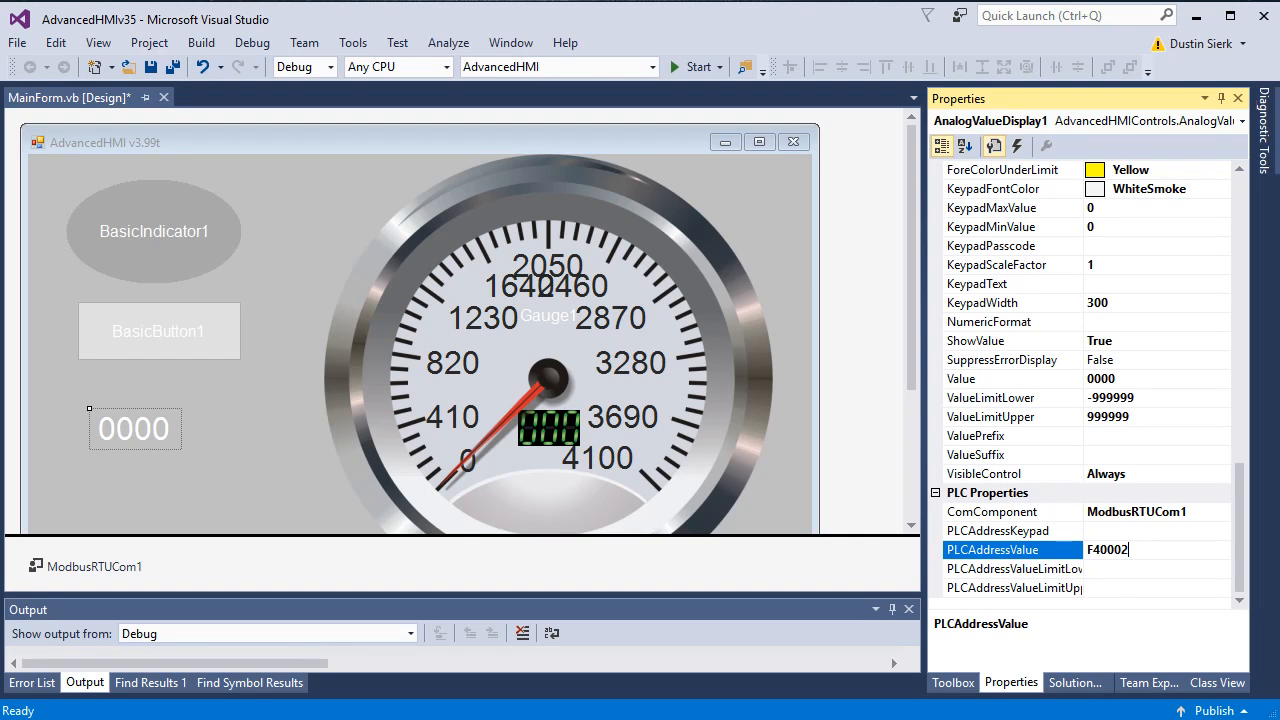
Step: Commit F40002, review and dismiss the invalid-value error, then reselect the gauge and display
key(Return)
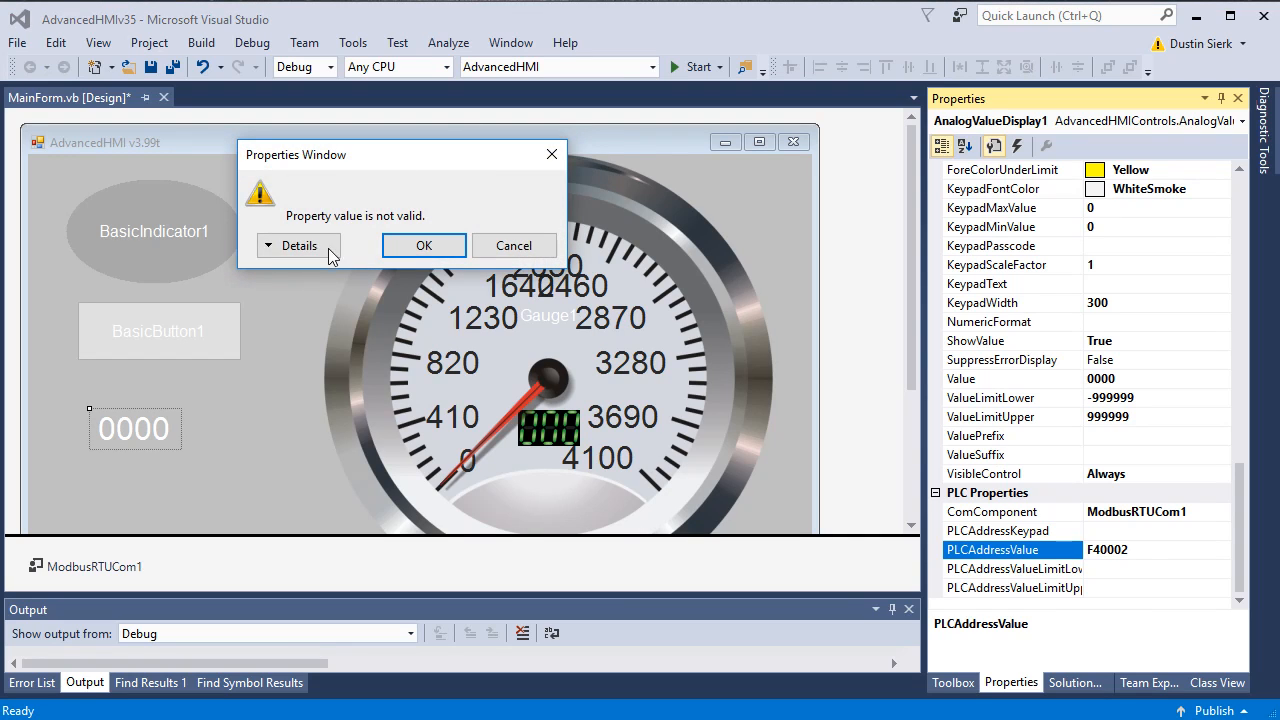
click(311, 251)
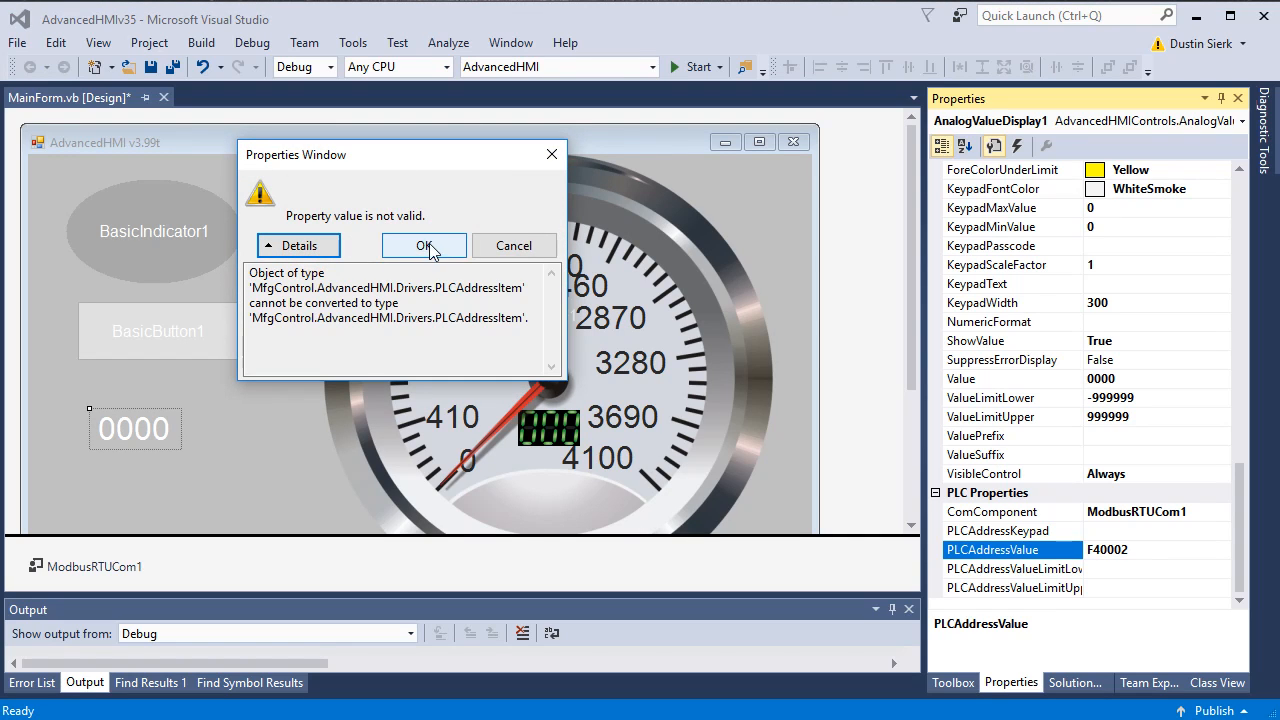
drag(426, 172, 457, 196)
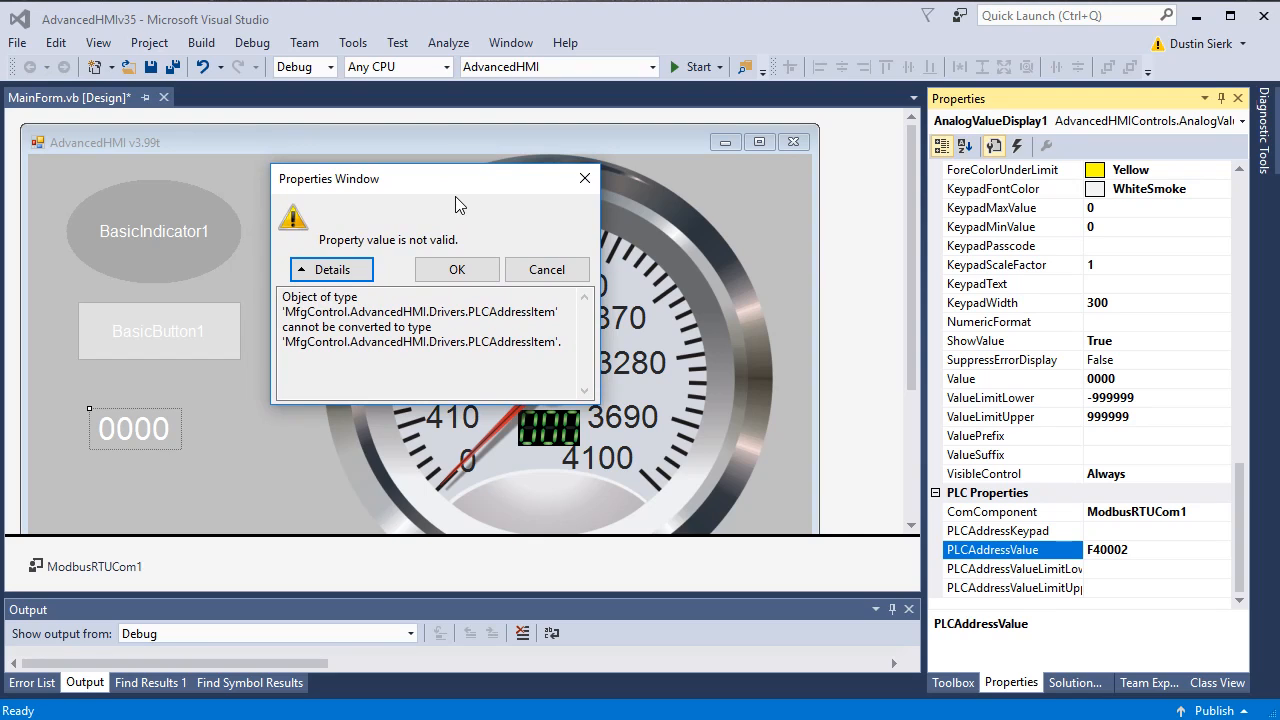
click(584, 180)
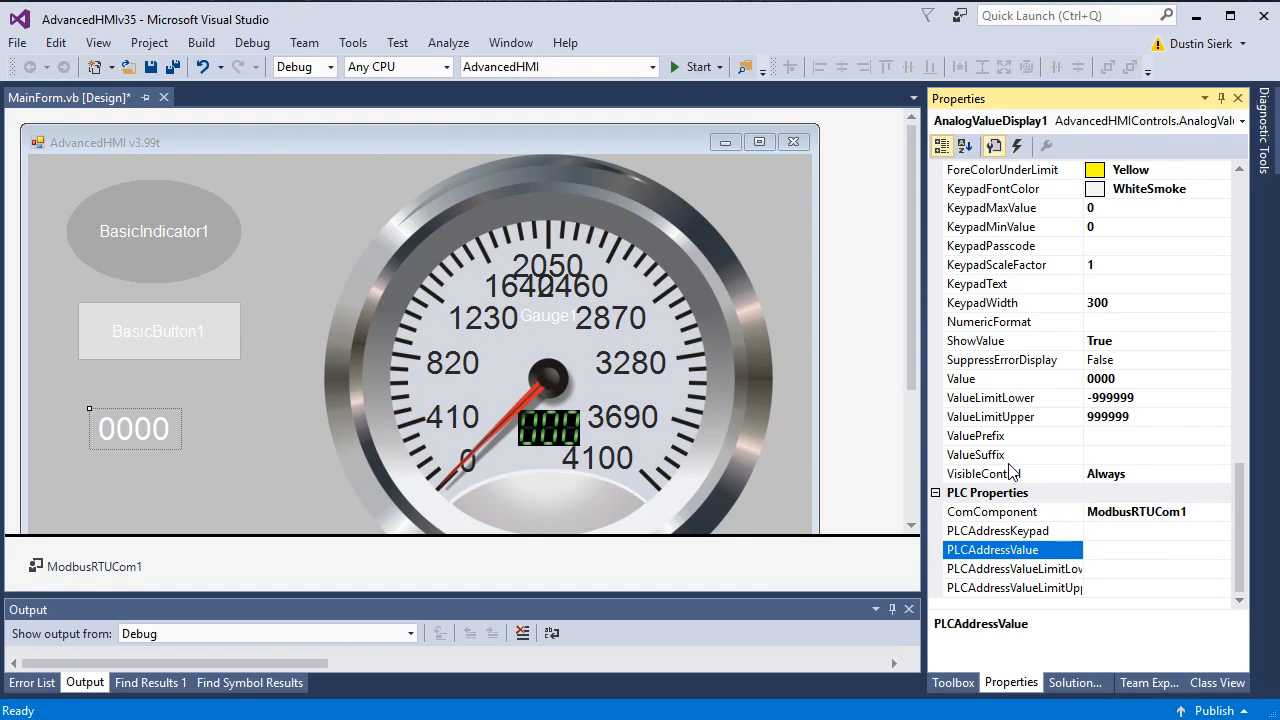
click(540, 318)
click(115, 428)
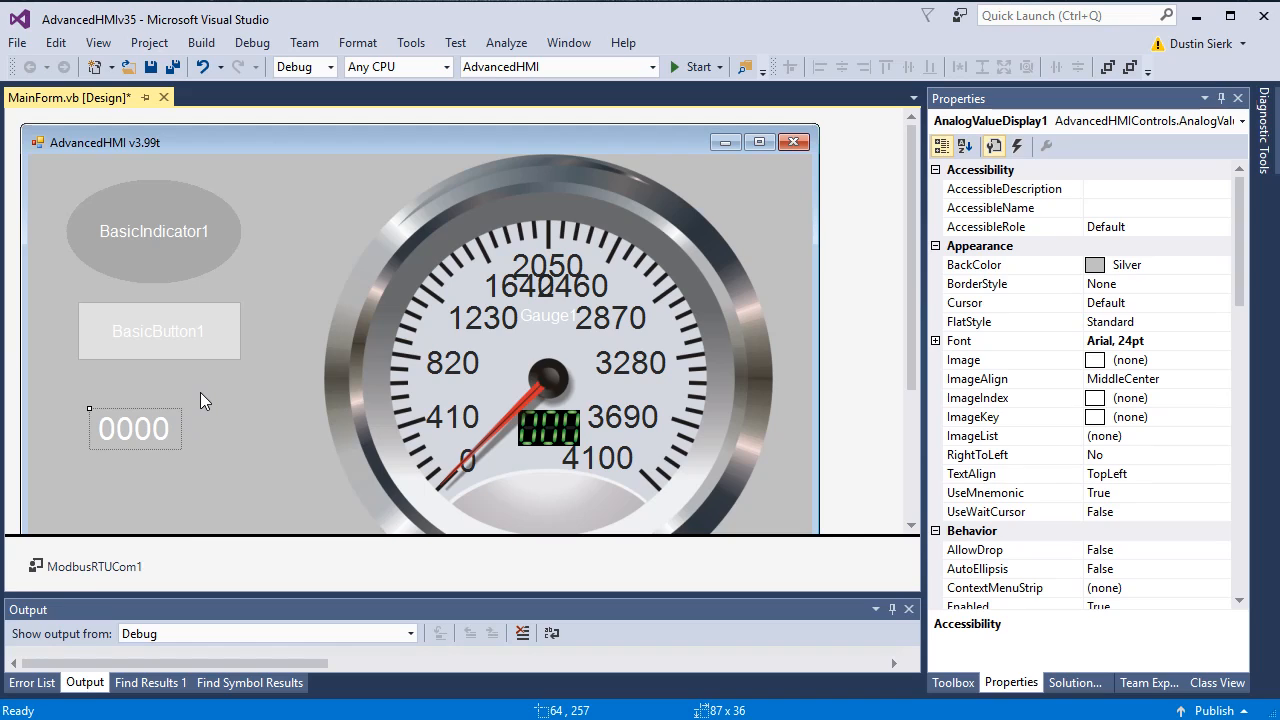
Step: Close MainForm saving changes, clean the solution, and exit Visual Studio
click(164, 99)
click(592, 491)
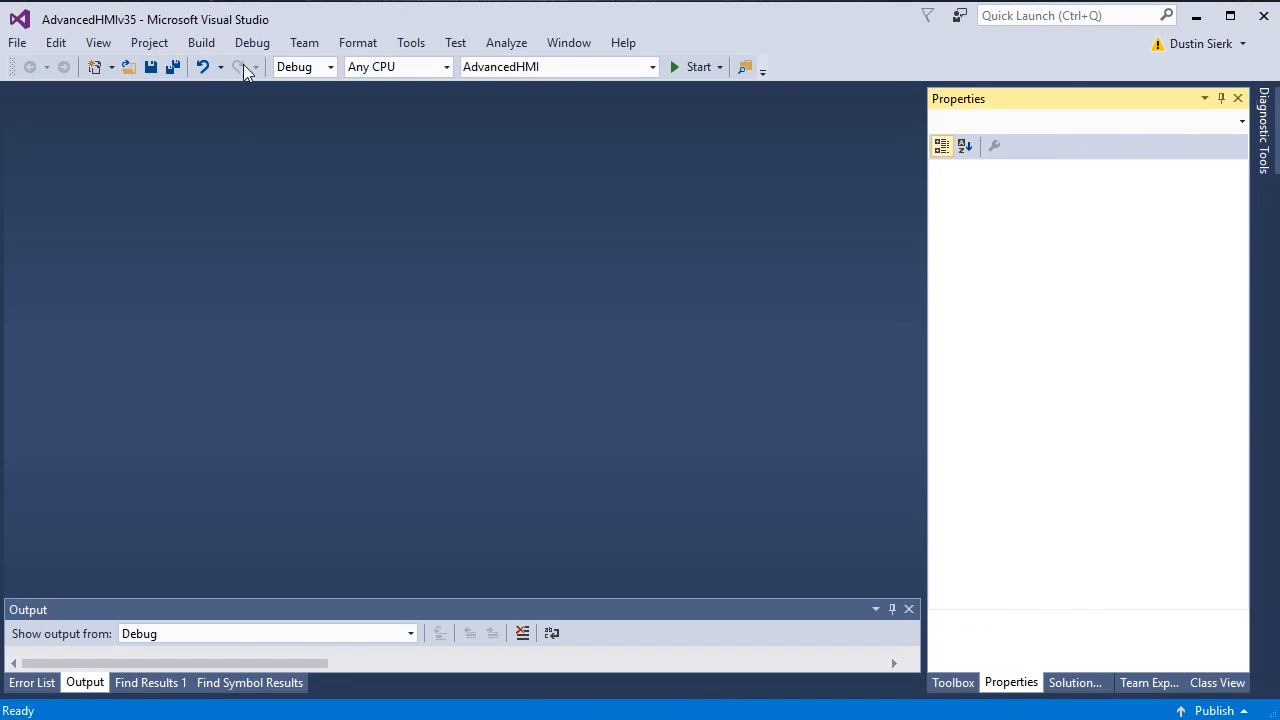
click(201, 42)
click(241, 108)
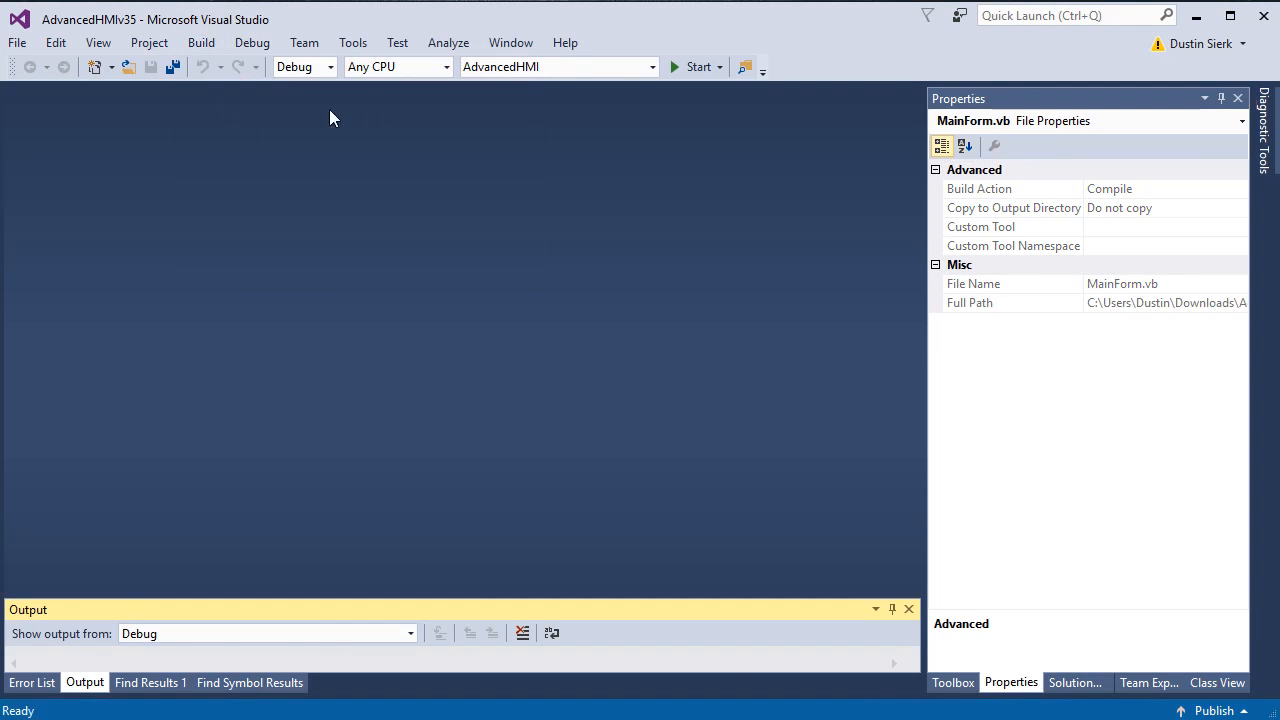
click(1263, 22)
Step: Relaunch Visual Studio, reopen AdvancedHMIv35, rebuild the solution, and reopen MainForm in the designer
key(super)
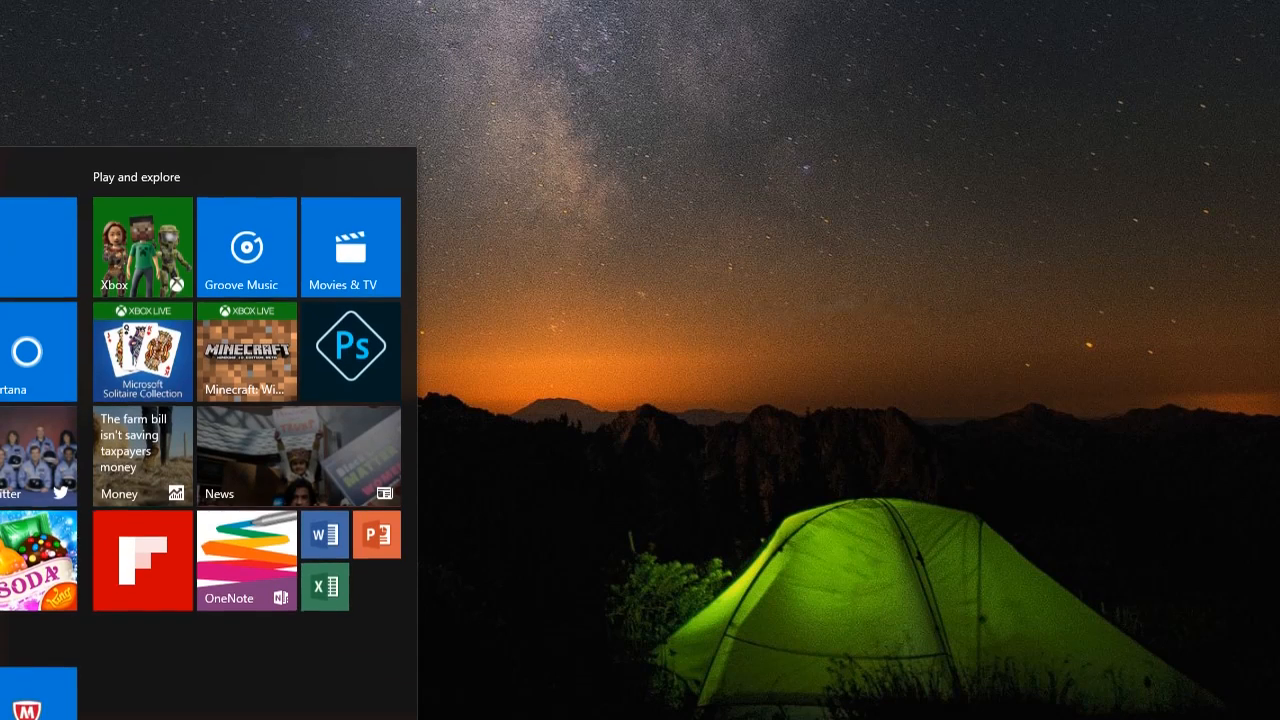
click(0, 290)
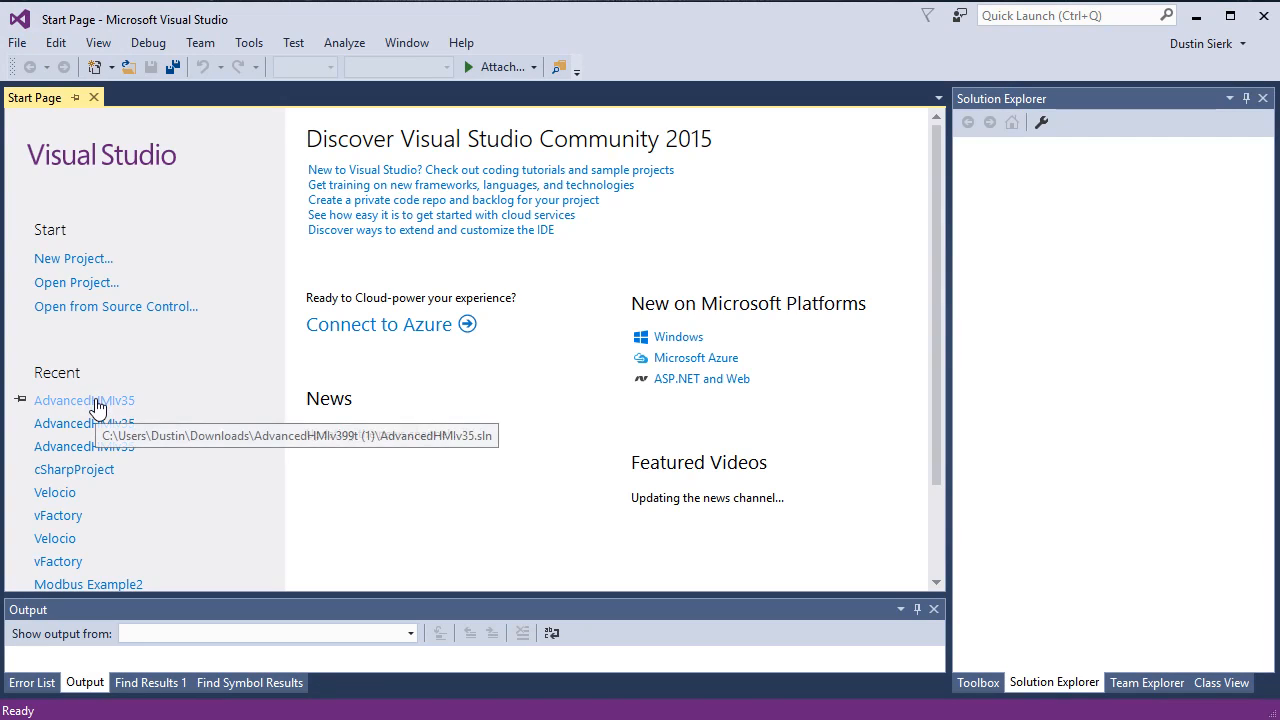
click(94, 402)
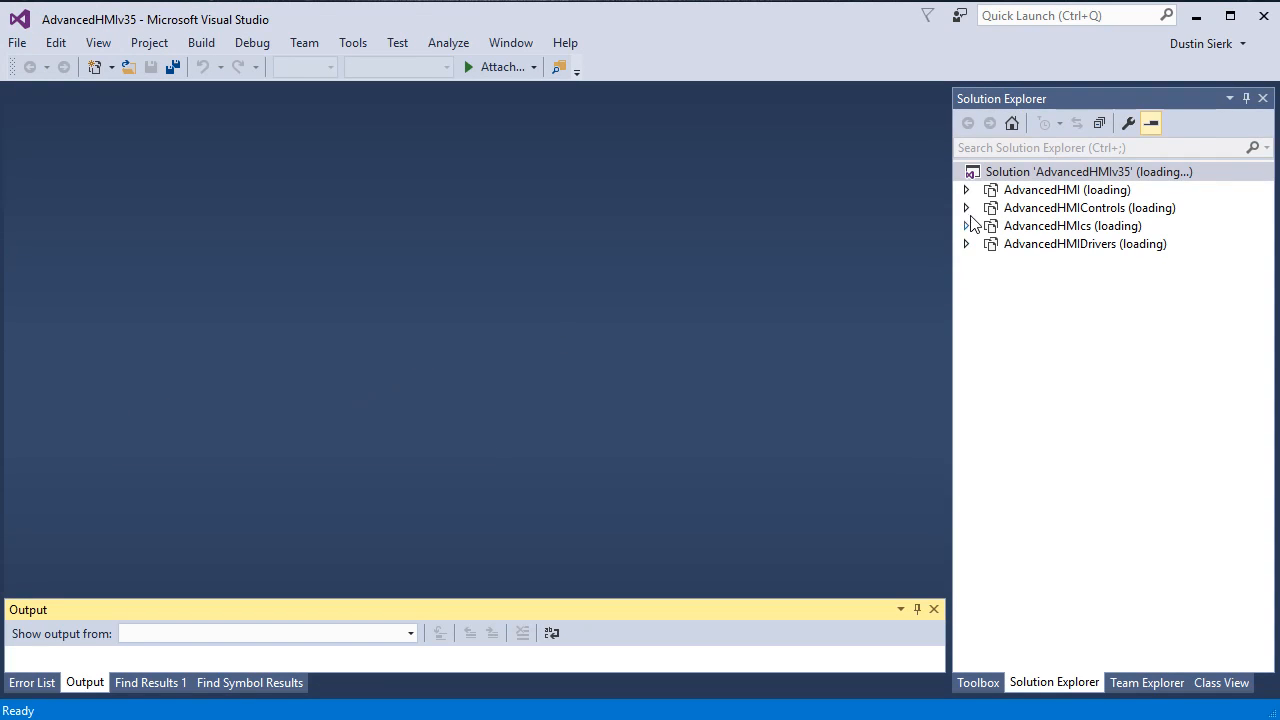
click(200, 42)
click(229, 86)
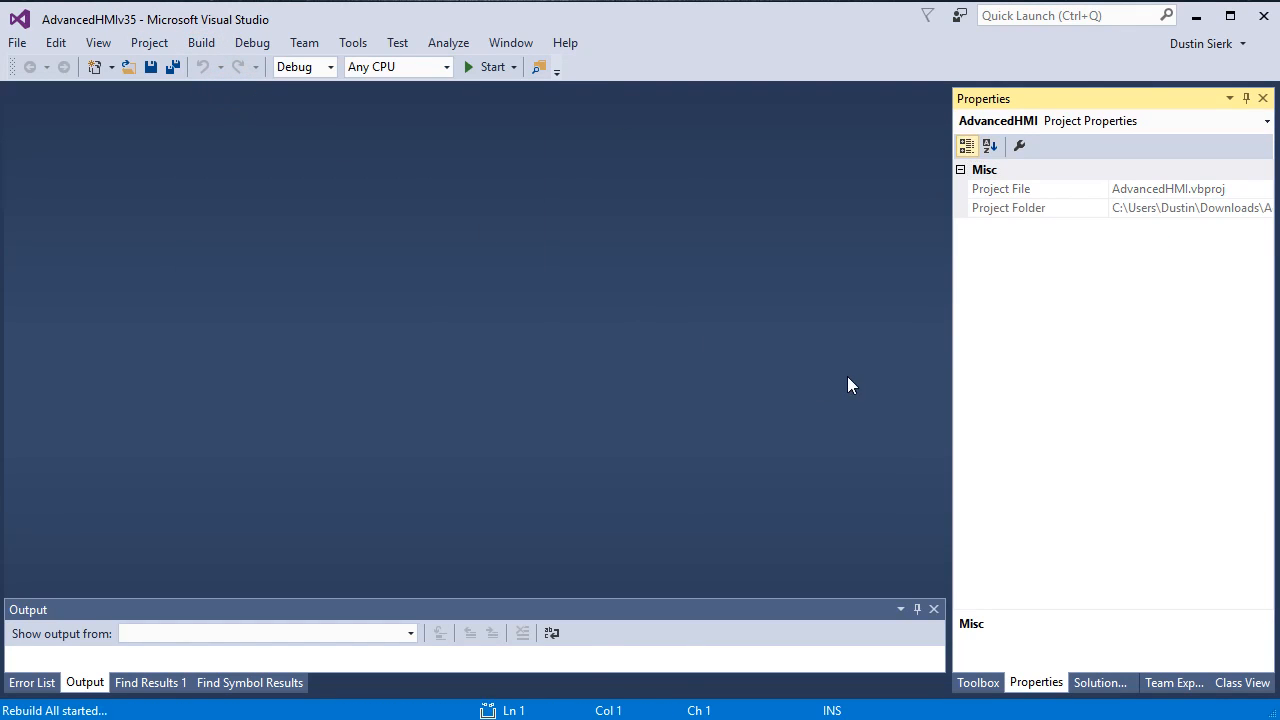
click(1099, 683)
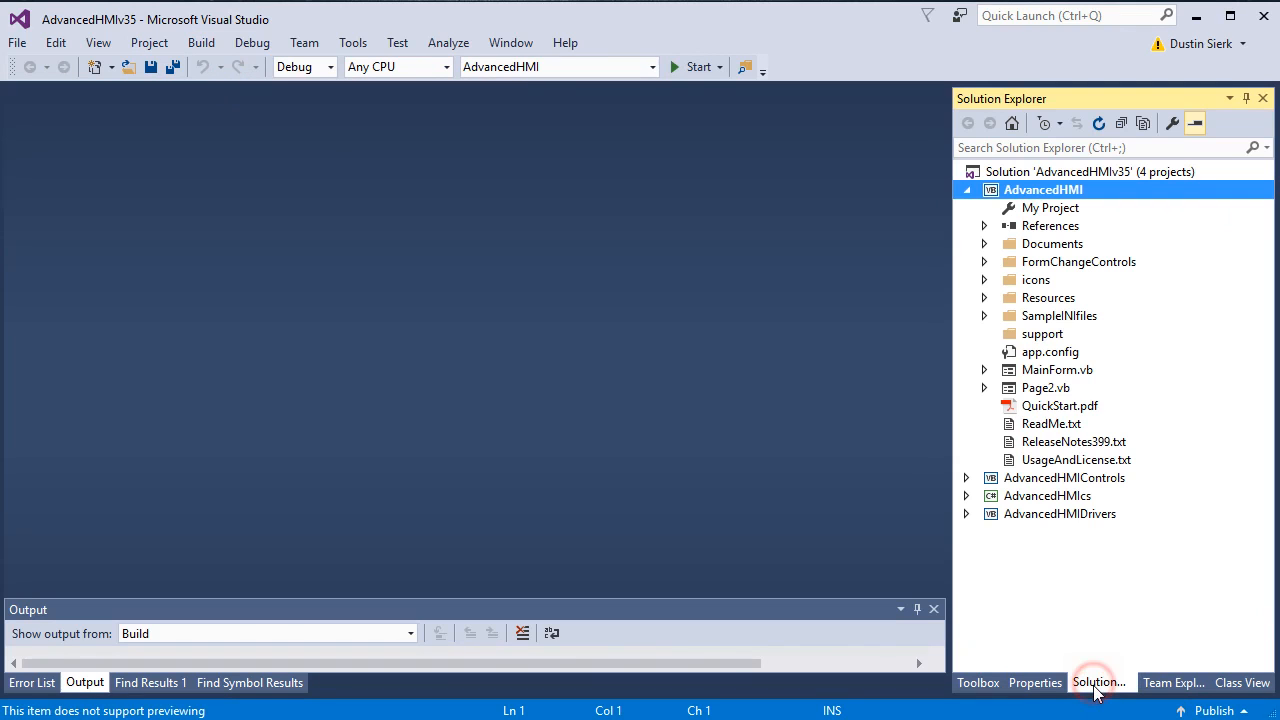
double_click(1040, 370)
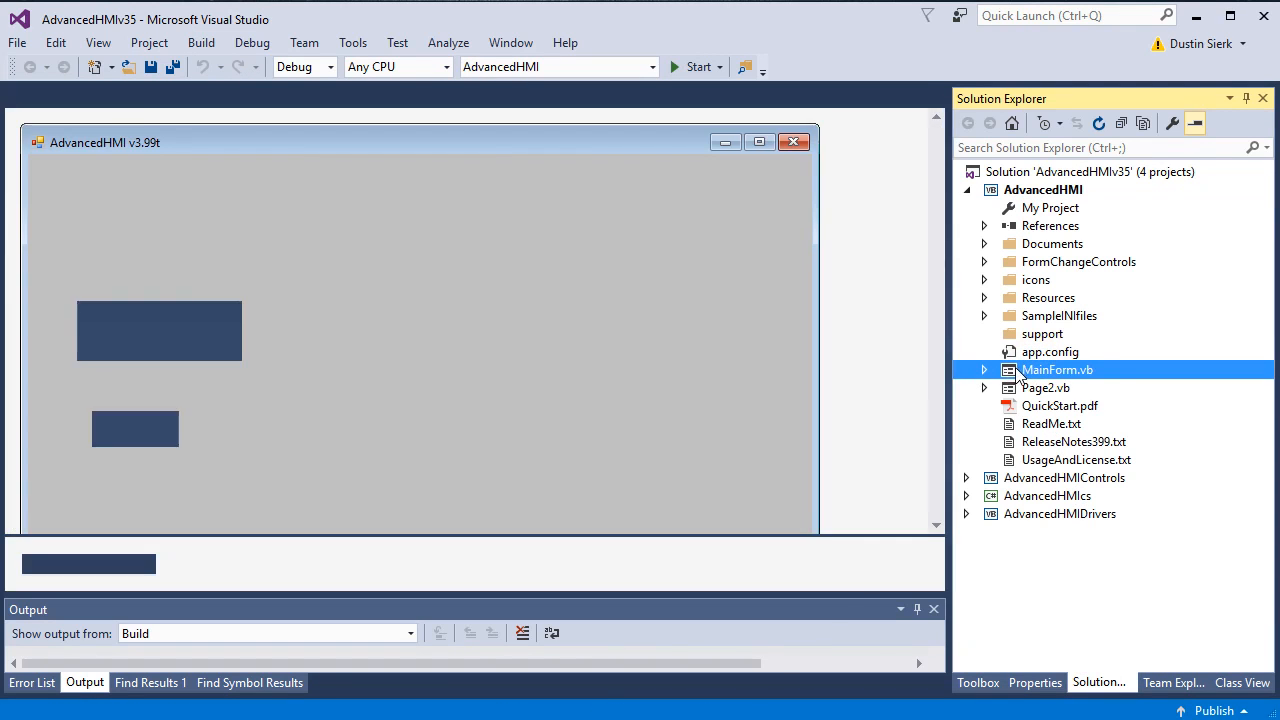
click(140, 428)
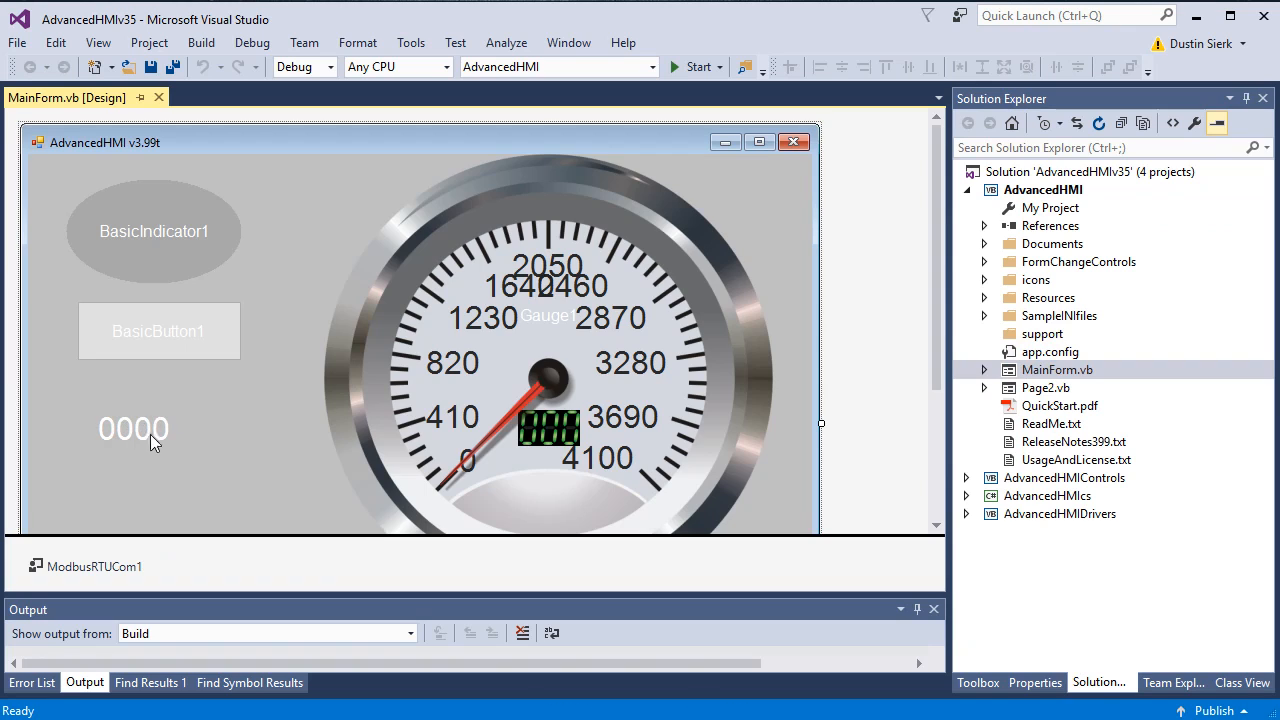
Step: Enter F40002 as AnalogValueDisplay1's PLCAddressValue so it is accepted
click(1036, 683)
scroll(1086, 488, down, 4)
scroll(1140, 560, down, 10)
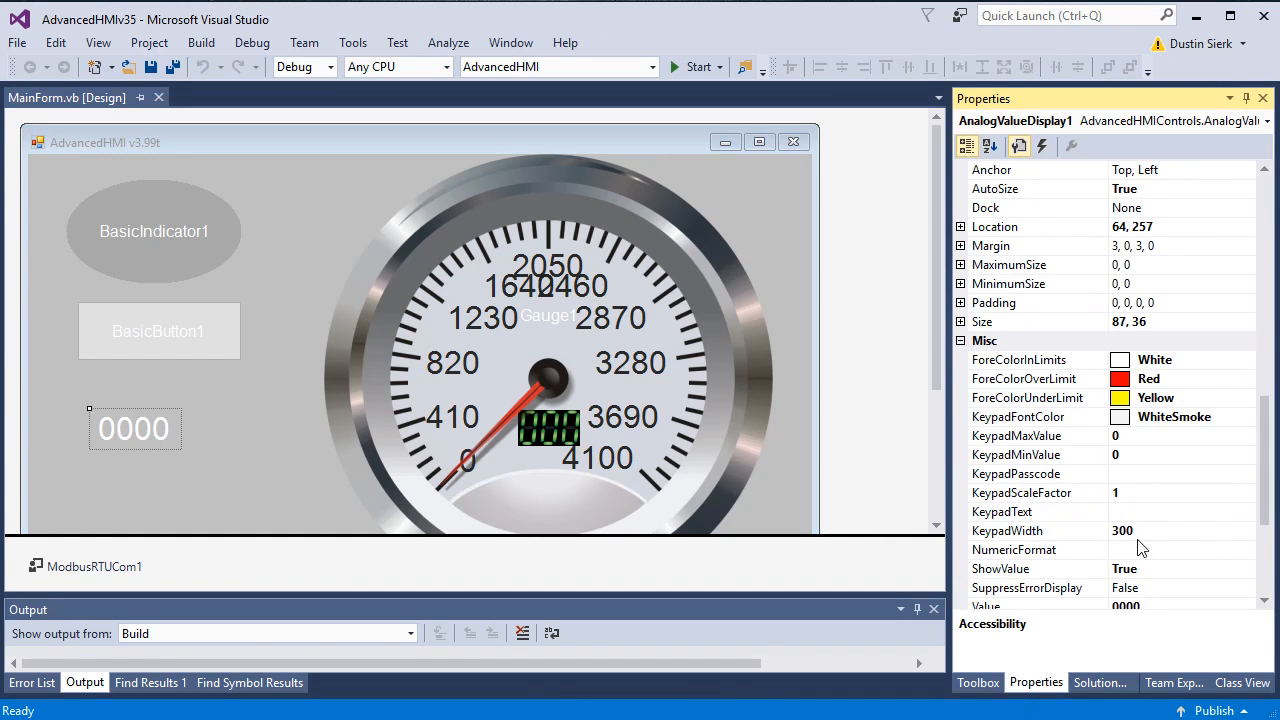
scroll(1140, 540, down, 4)
click(1131, 552)
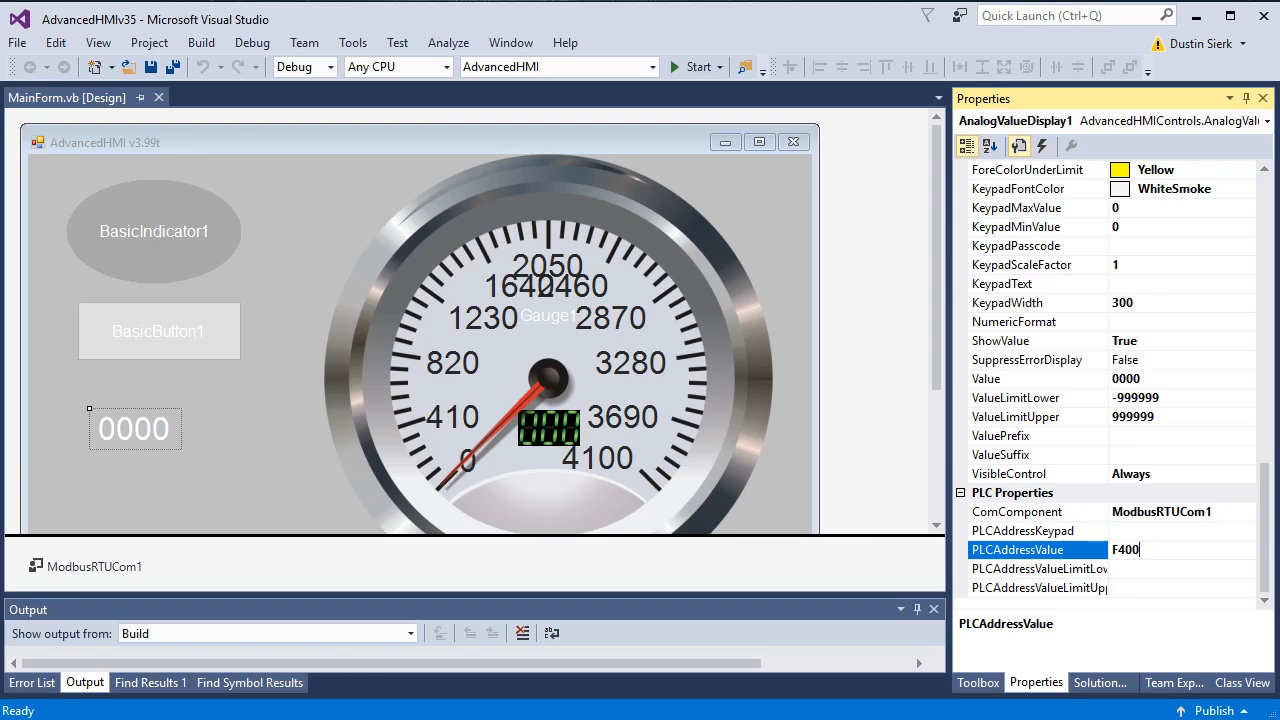
key(Return)
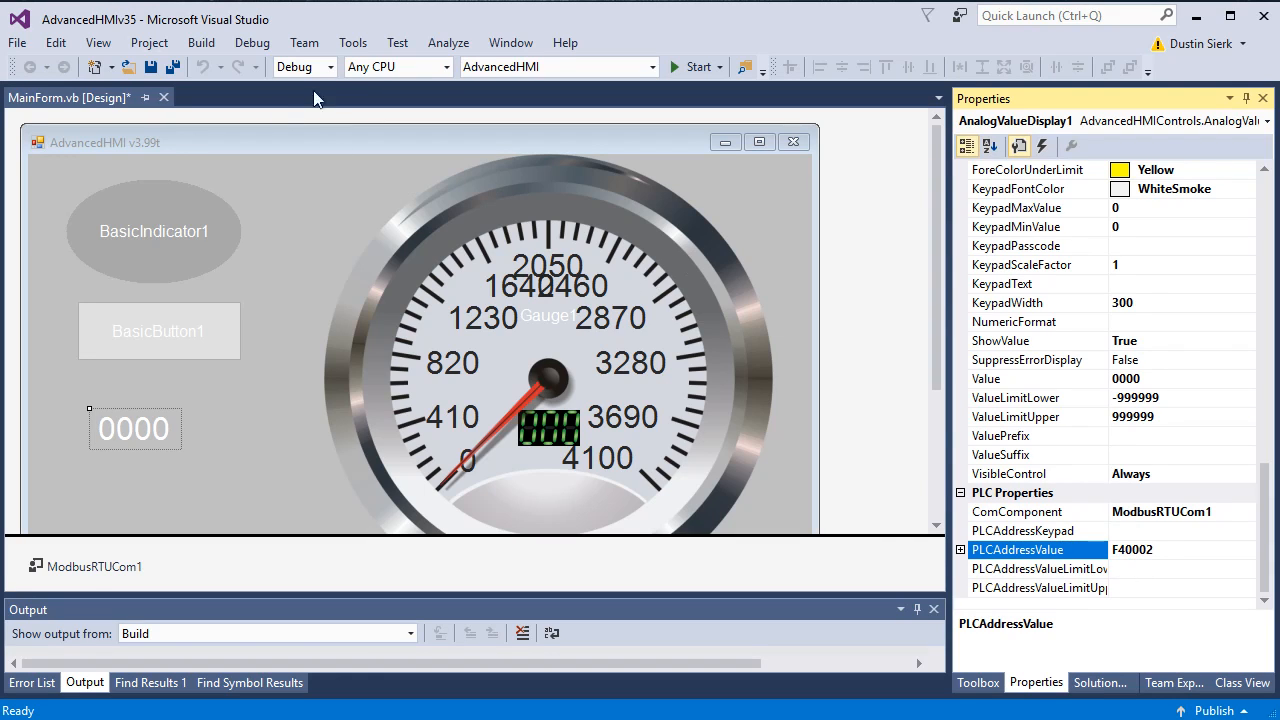
Step: Build and run the HMI, then reposition its window to see the display reading 1553.1
click(688, 67)
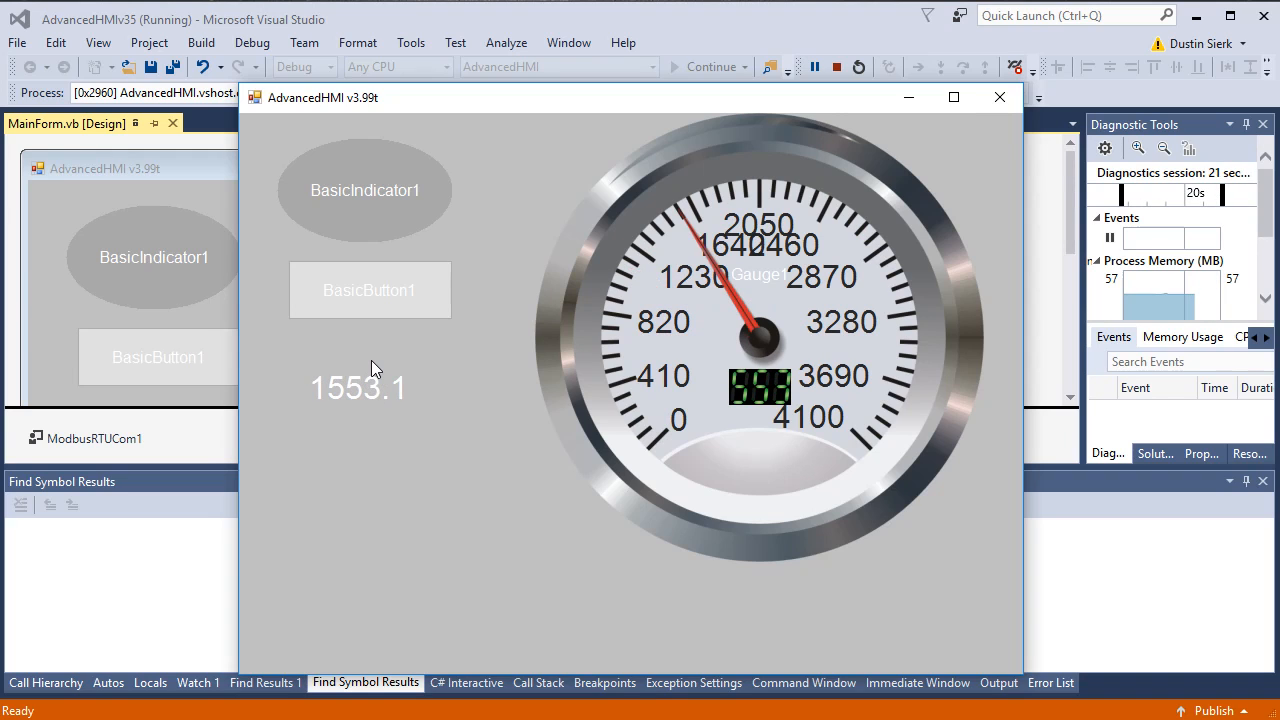
drag(578, 99, 500, 45)
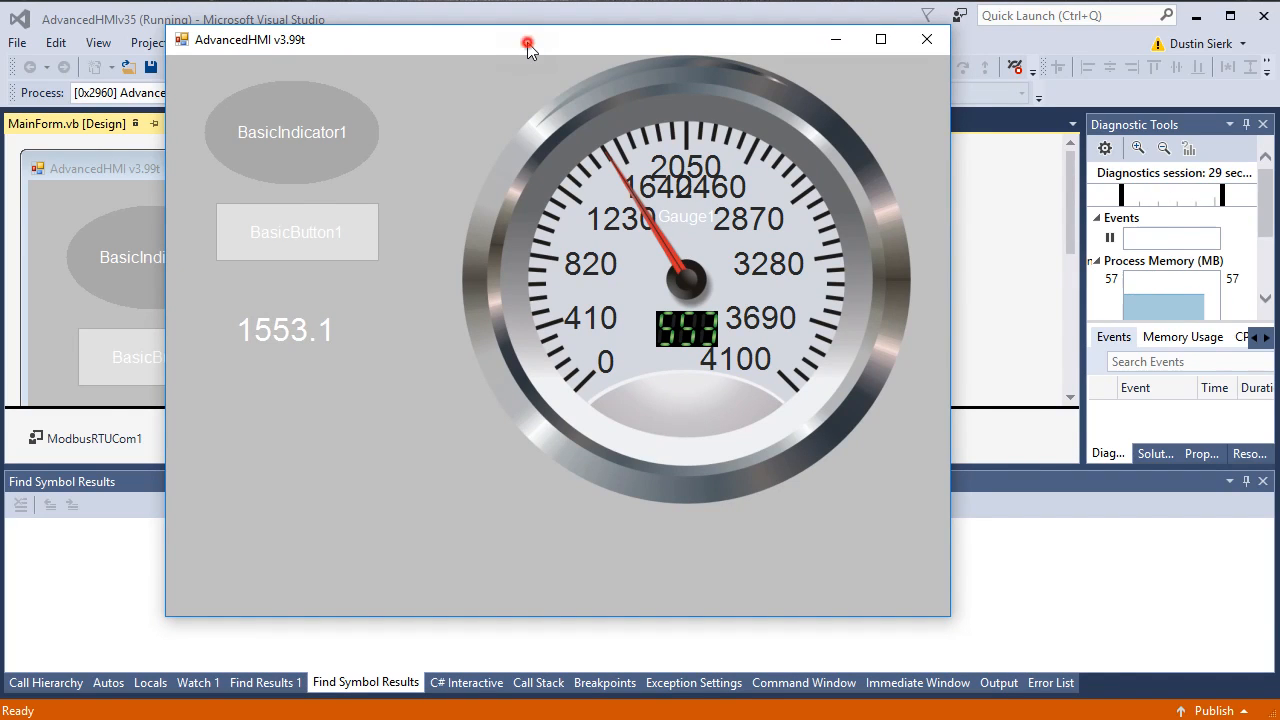
drag(527, 42, 481, 44)
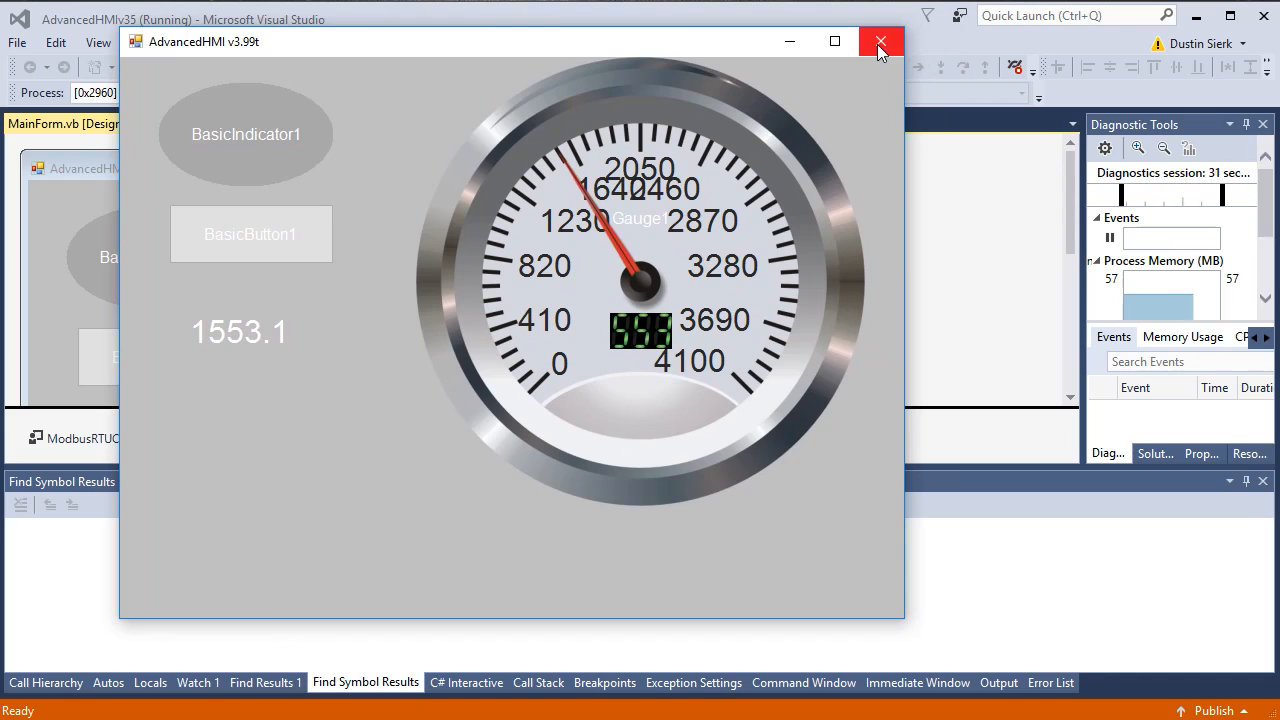